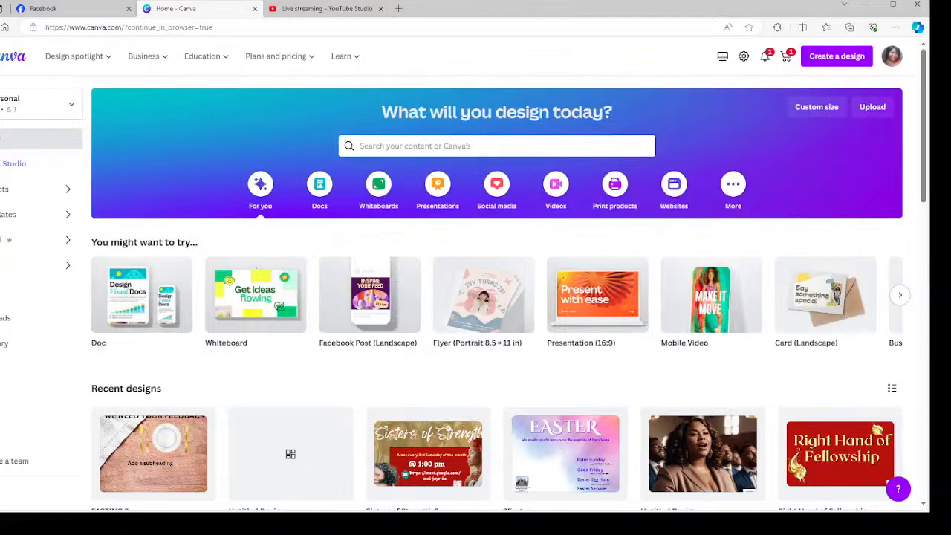
Check the YouTube live stream dashboard, then return to the Canva home page.
click(300, 10)
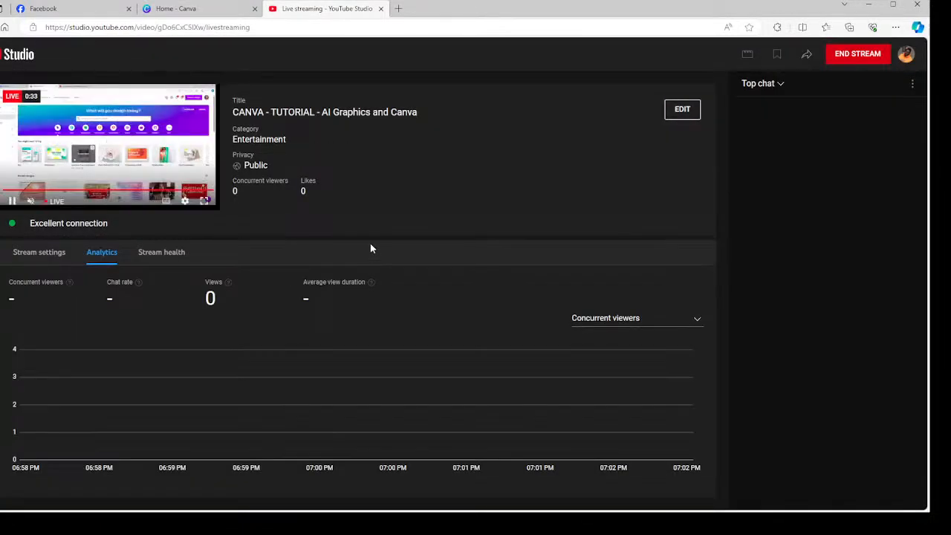
click(199, 10)
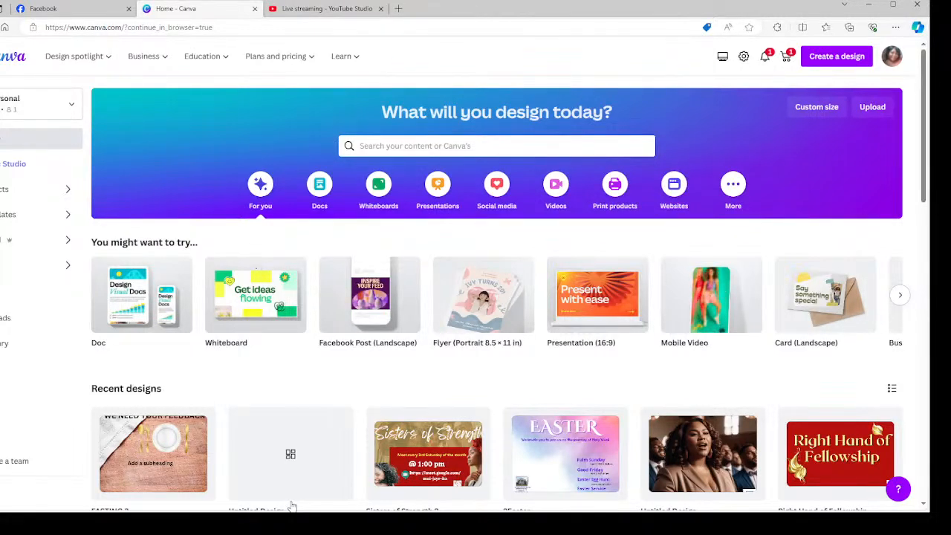
mouse_move(291, 505)
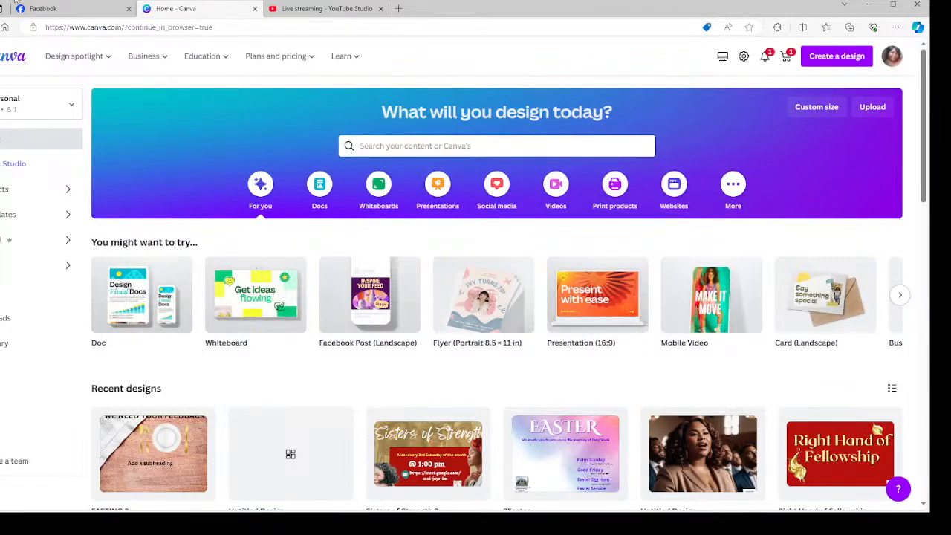
Open the Untitled Design Facebook post from Recent designs in the browser editor.
scroll(727, 277, down, 2)
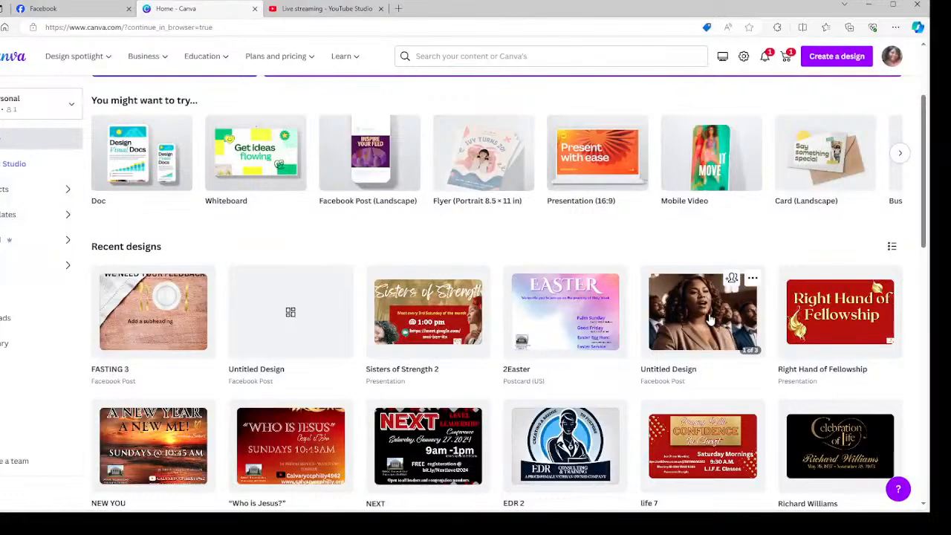
click(719, 297)
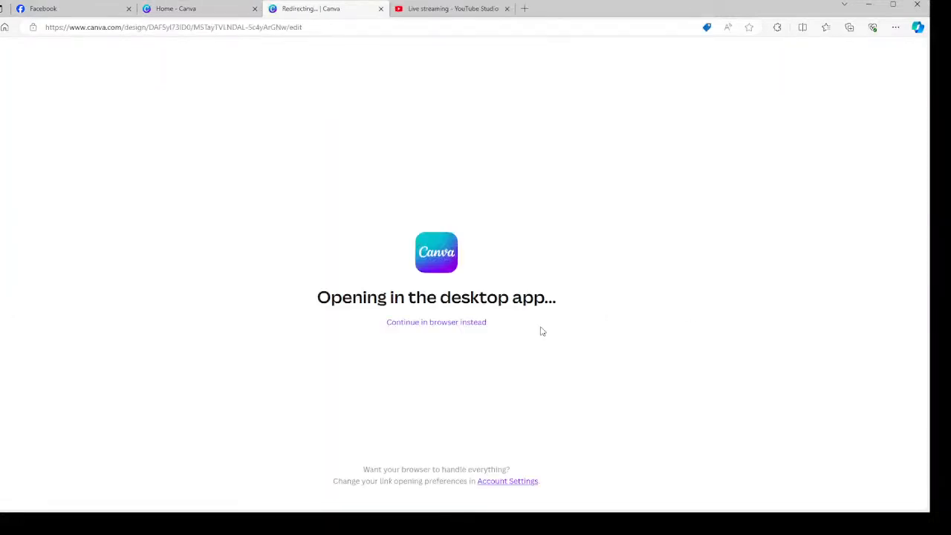
click(452, 327)
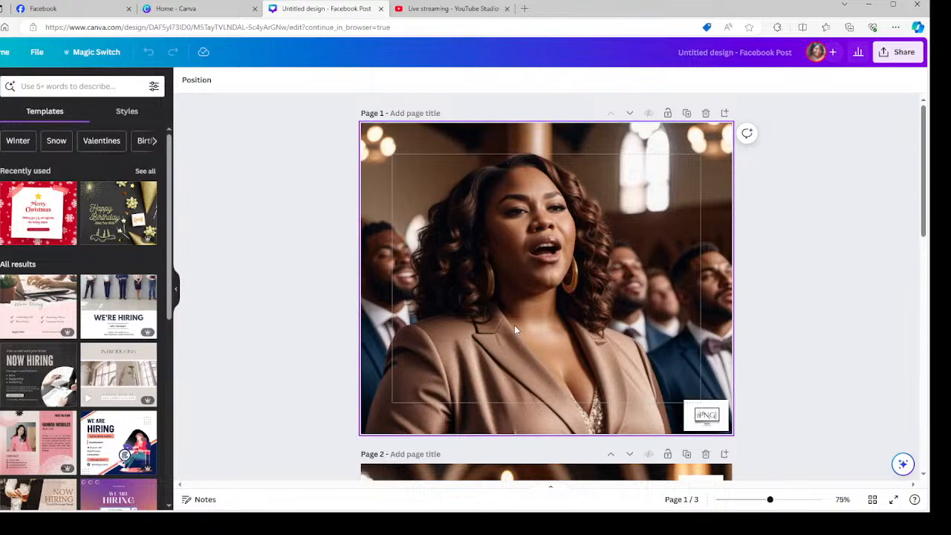
Scroll through the design's three pages and bring up the Apps panel.
scroll(516, 328, down, 4)
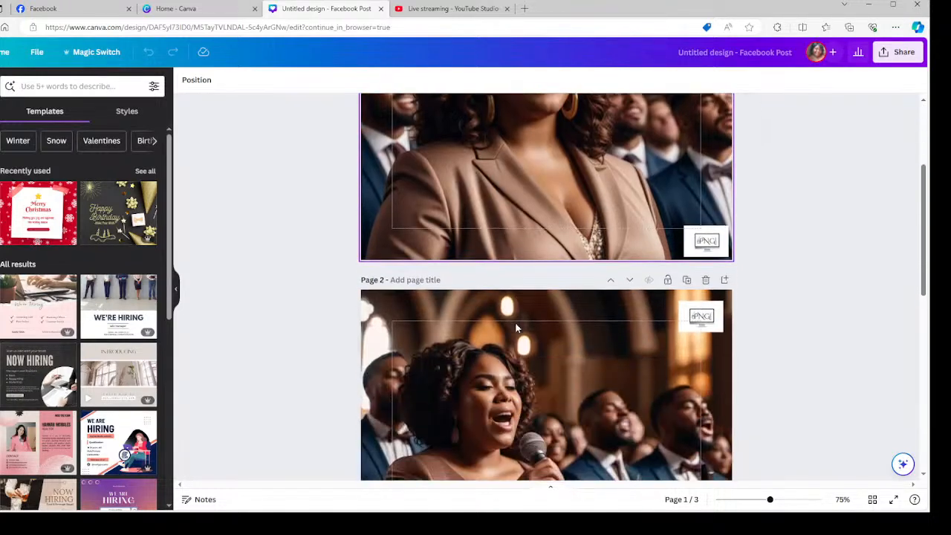
scroll(516, 327, down, 2)
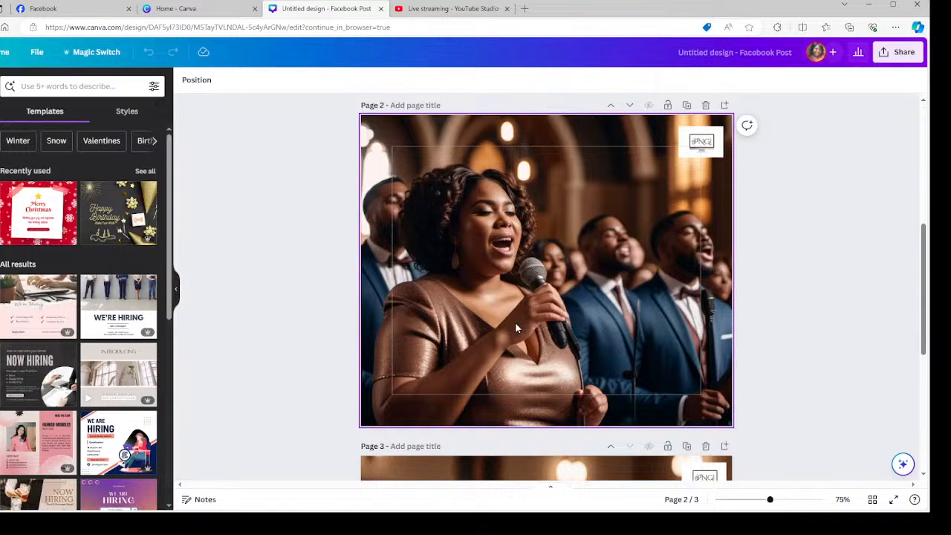
scroll(515, 323, down, 4)
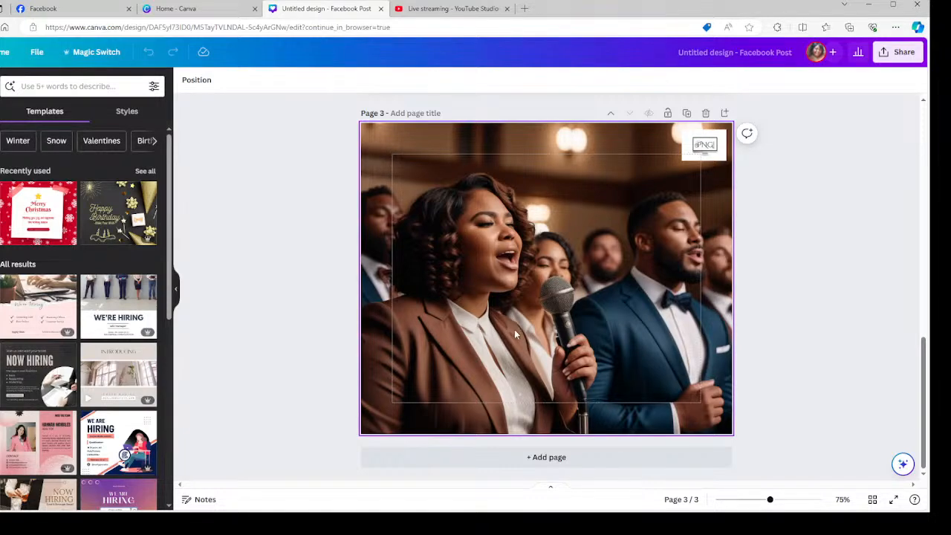
scroll(516, 323, up, 4)
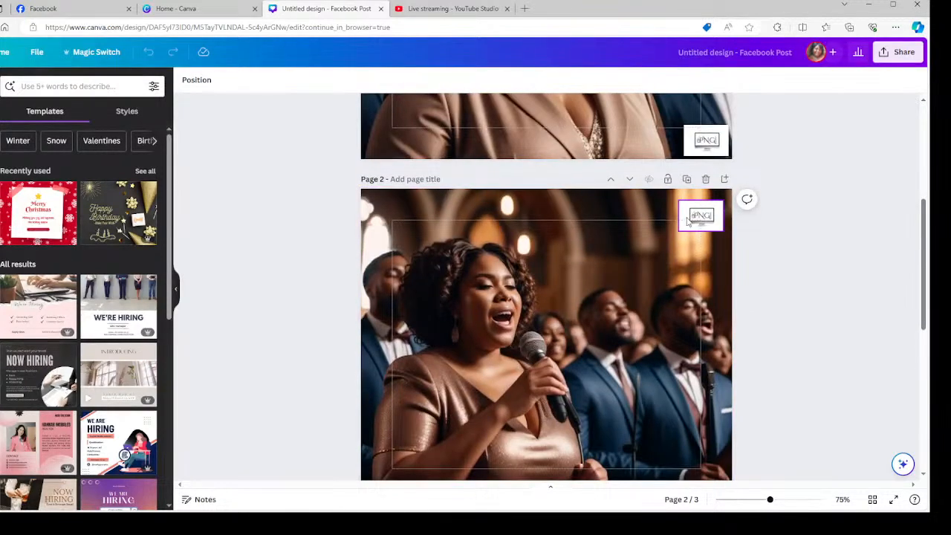
scroll(584, 439, up, 3)
scroll(584, 440, up, 5)
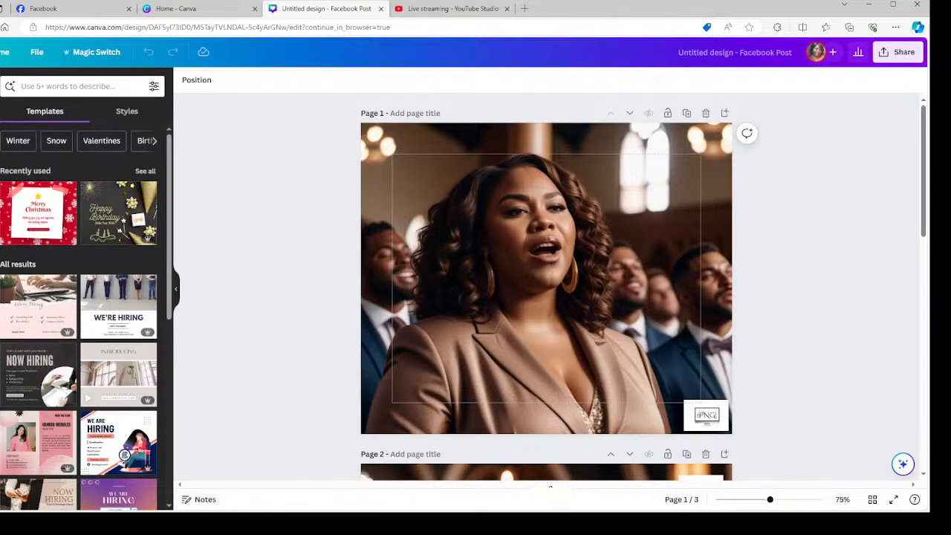
click(0, 358)
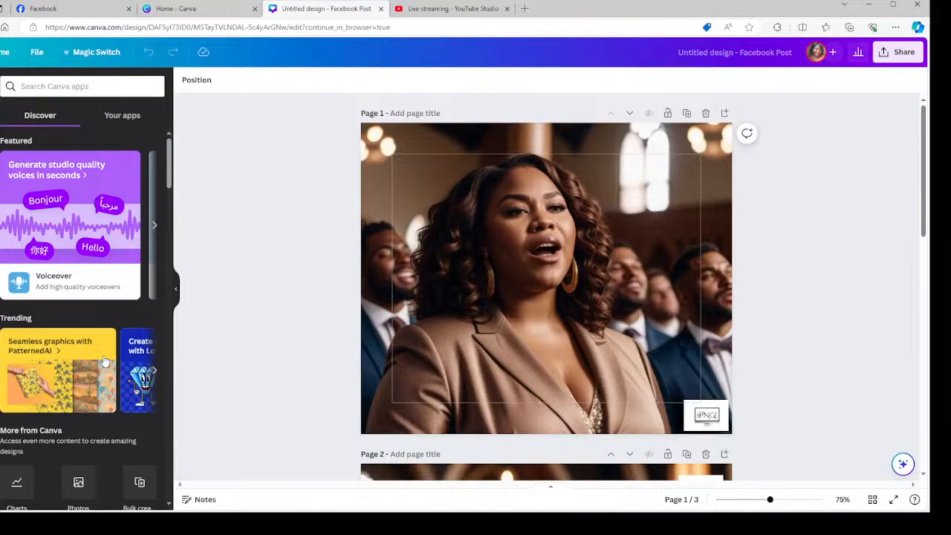
Return Home in the browser and scroll through the Recent designs list and back up.
click(2, 52)
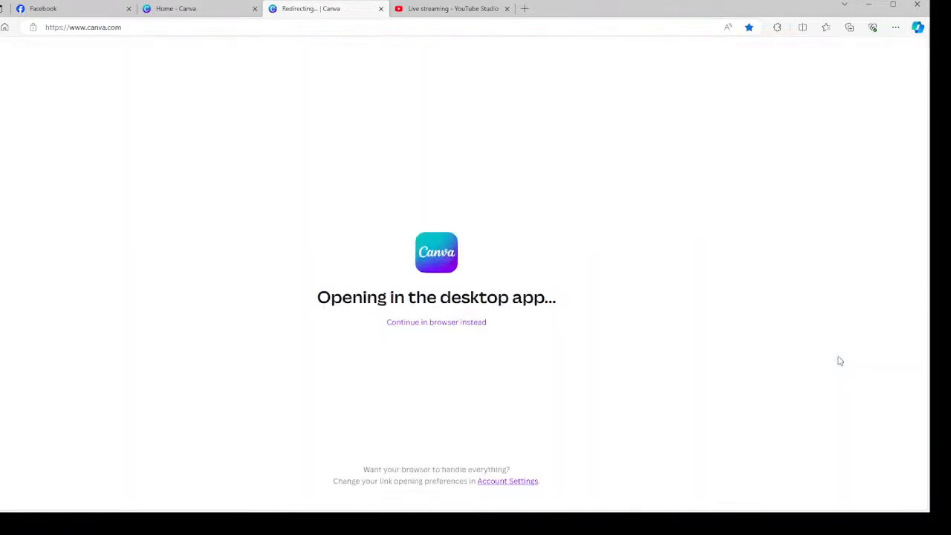
click(434, 321)
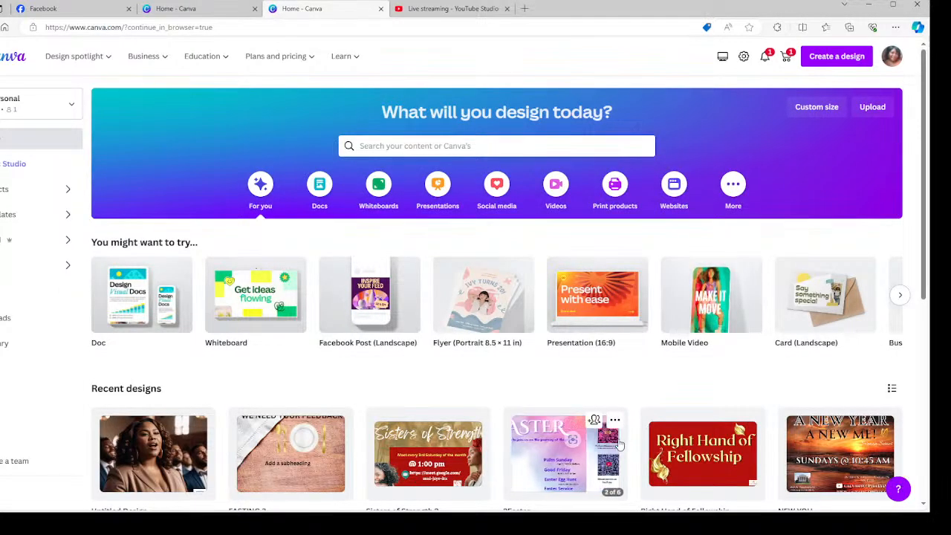
scroll(529, 421, down, 3)
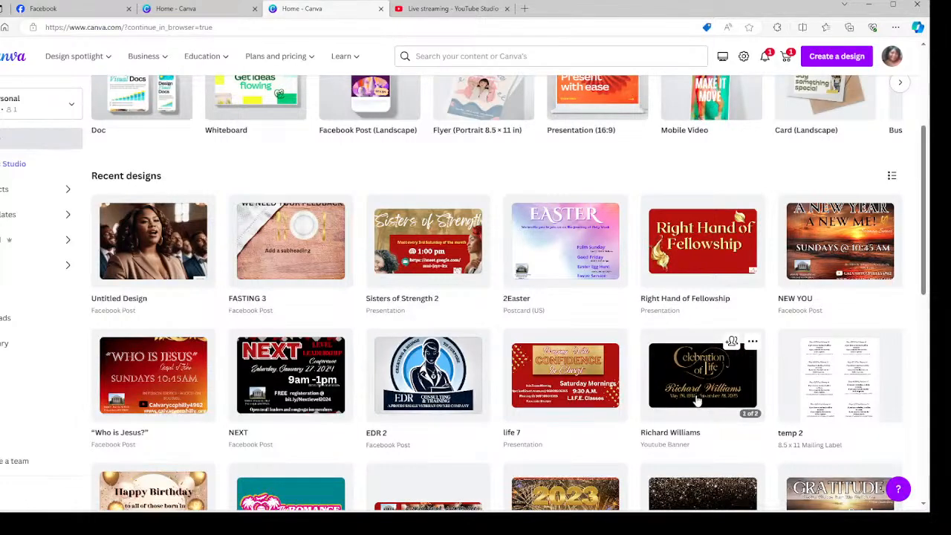
scroll(695, 405, down, 2)
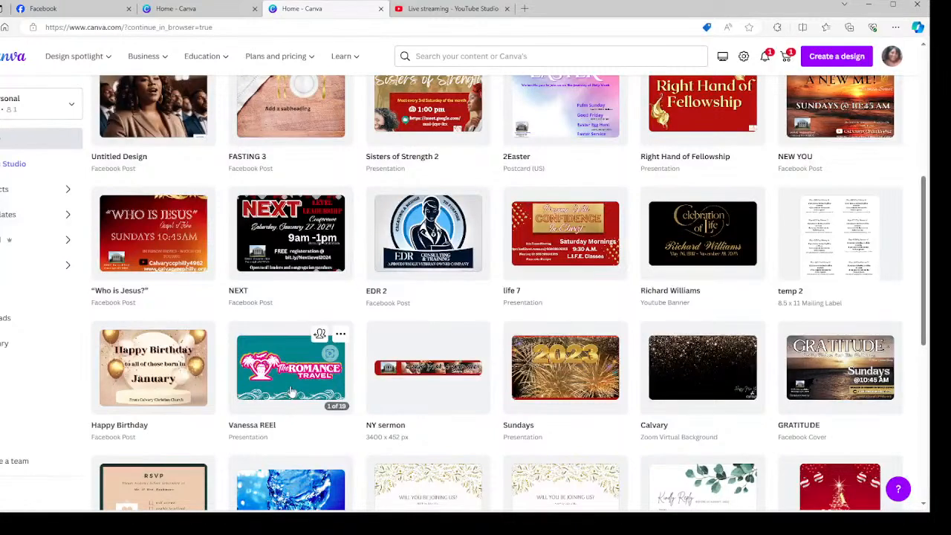
scroll(292, 392, down, 3)
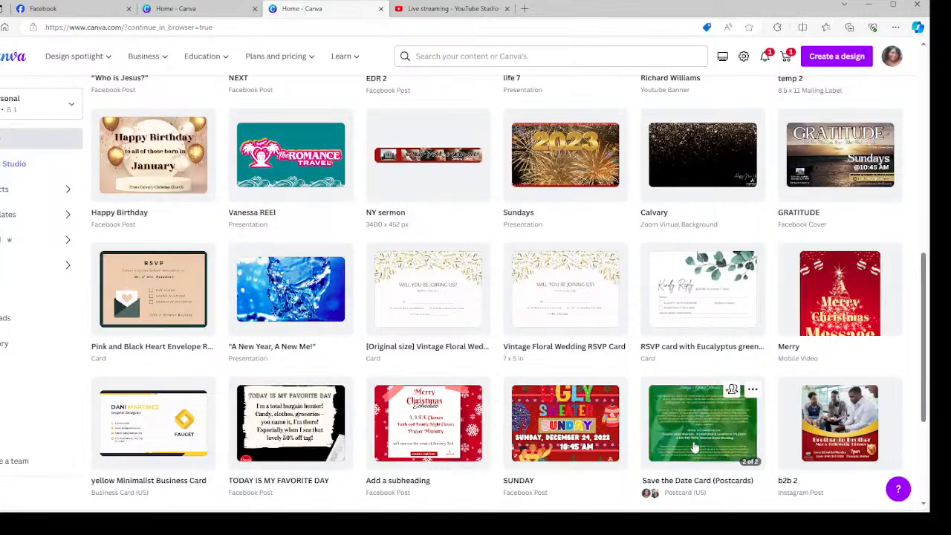
scroll(313, 423, down, 3)
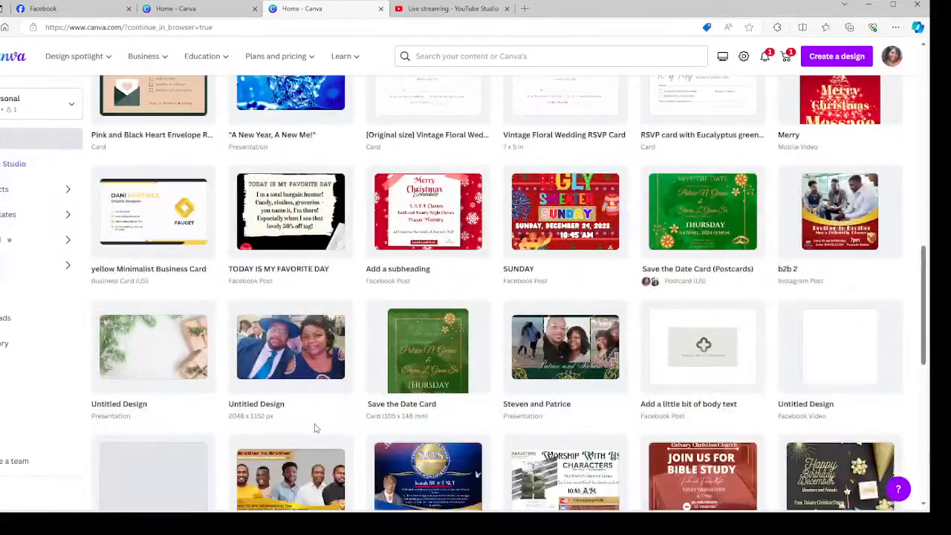
scroll(321, 427, down, 3)
scroll(321, 427, up, 10)
scroll(322, 430, up, 2)
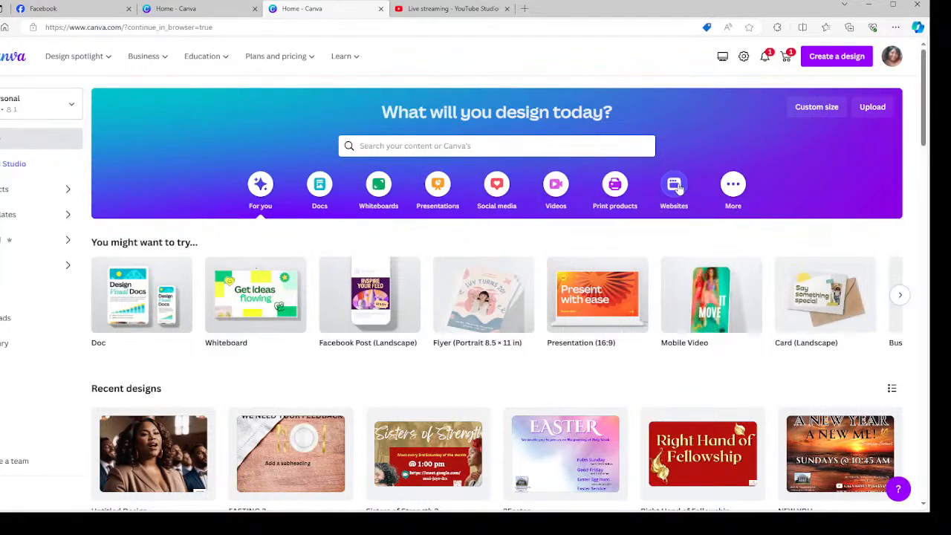
Create a blank Facebook Post (Landscape) design in the browser and show the Apps list.
mouse_move(463, 292)
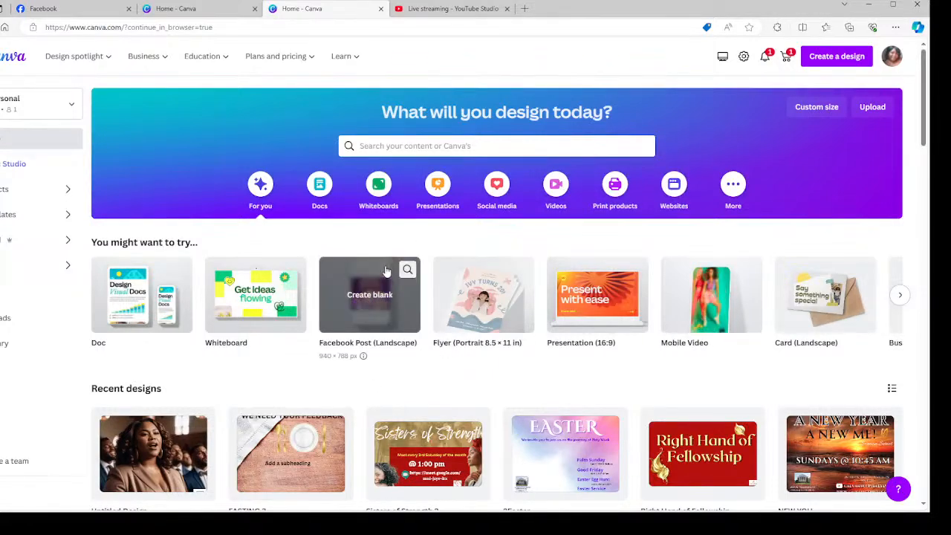
click(383, 298)
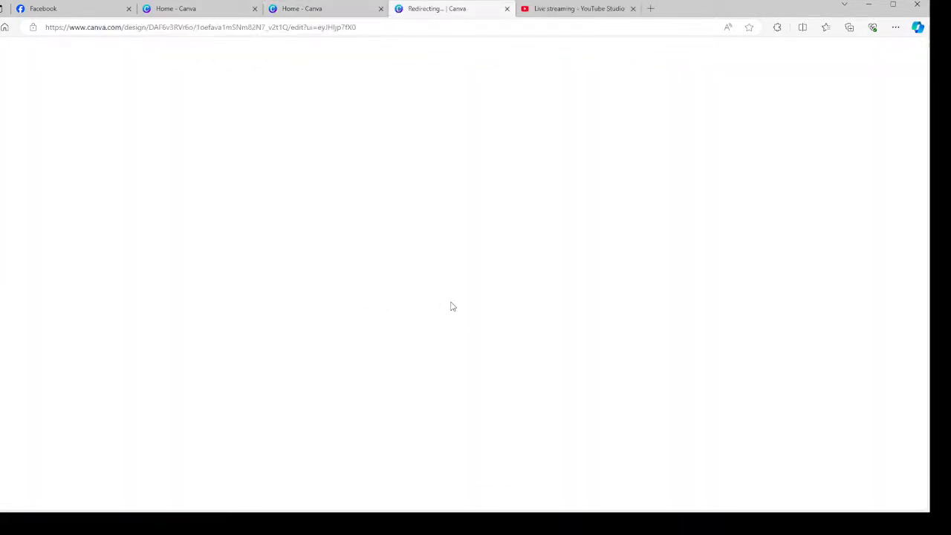
click(445, 325)
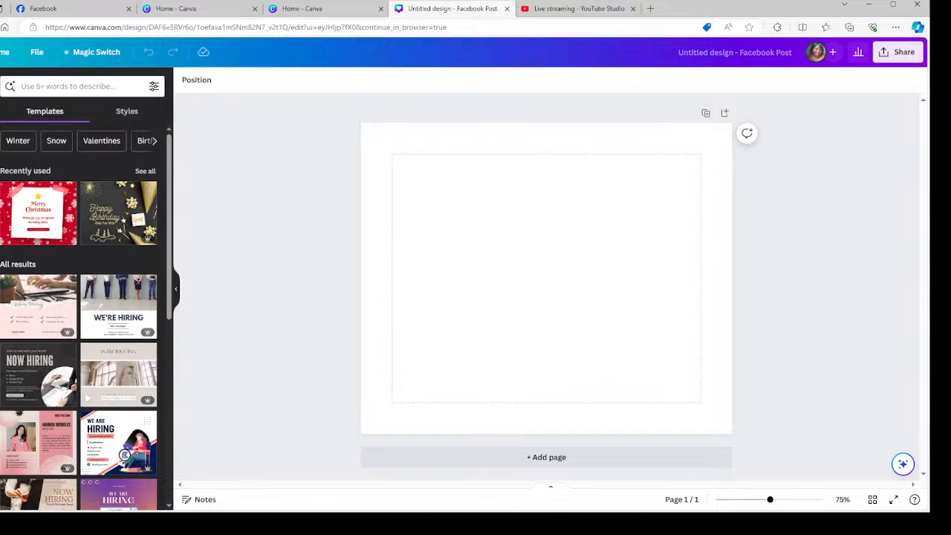
click(1, 352)
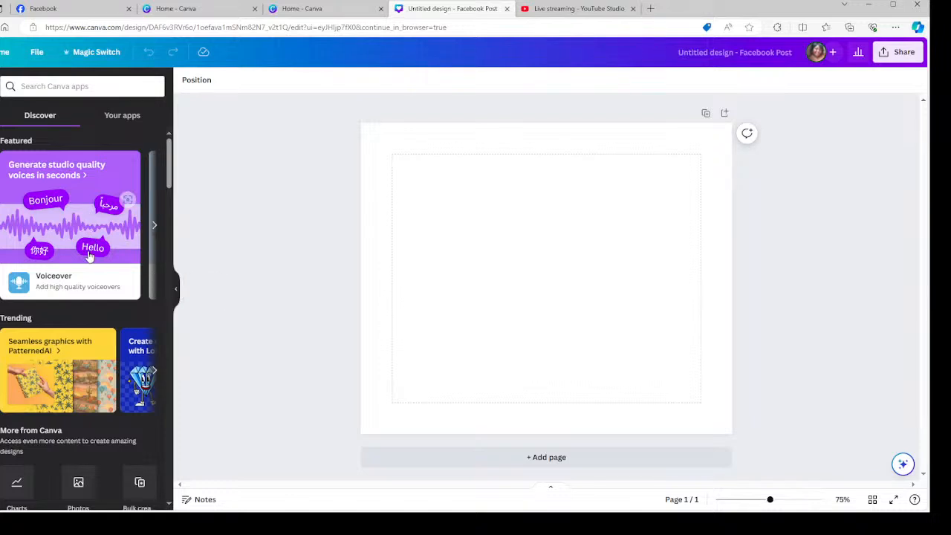
Browse the Apps panel, then switch to the Your apps tab.
scroll(84, 249, down, 4)
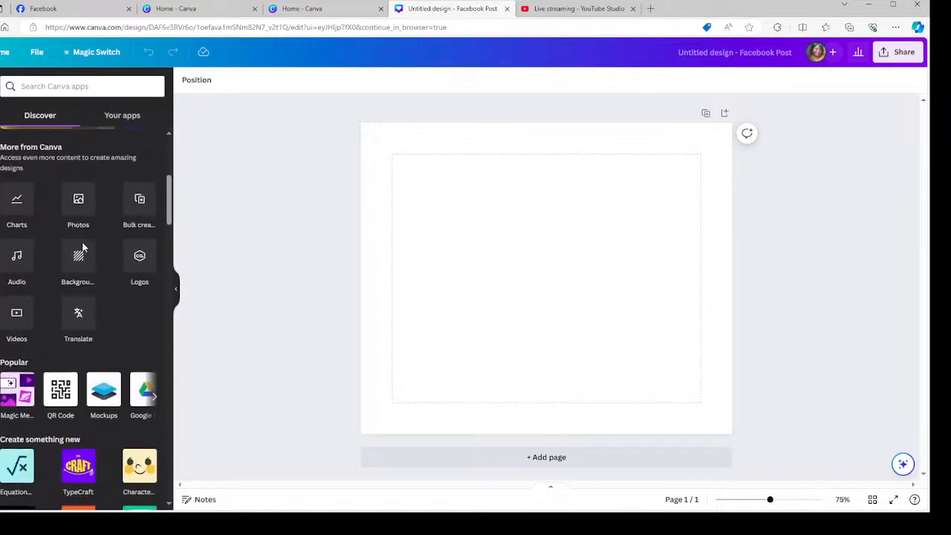
scroll(83, 249, down, 4)
scroll(83, 252, down, 6)
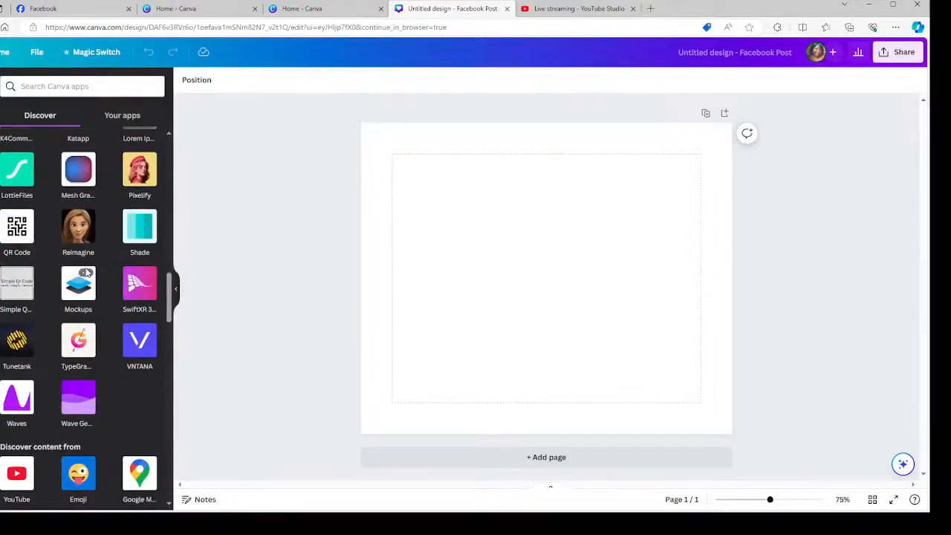
scroll(87, 272, down, 7)
scroll(86, 273, down, 3)
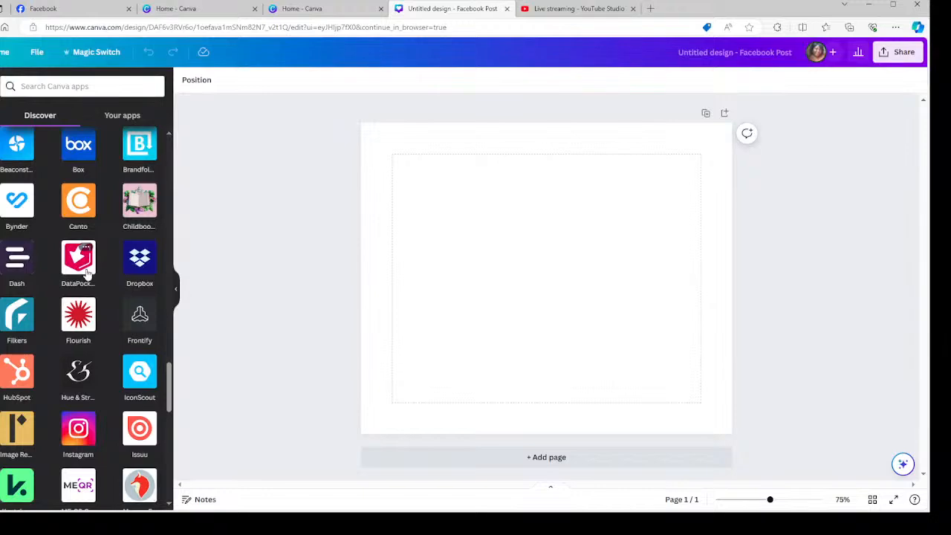
scroll(86, 273, down, 5)
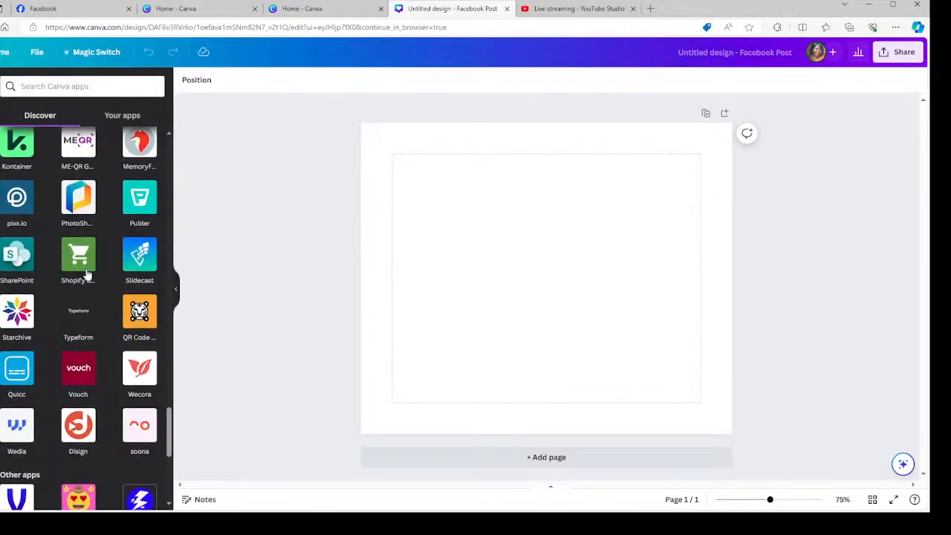
scroll(86, 274, down, 5)
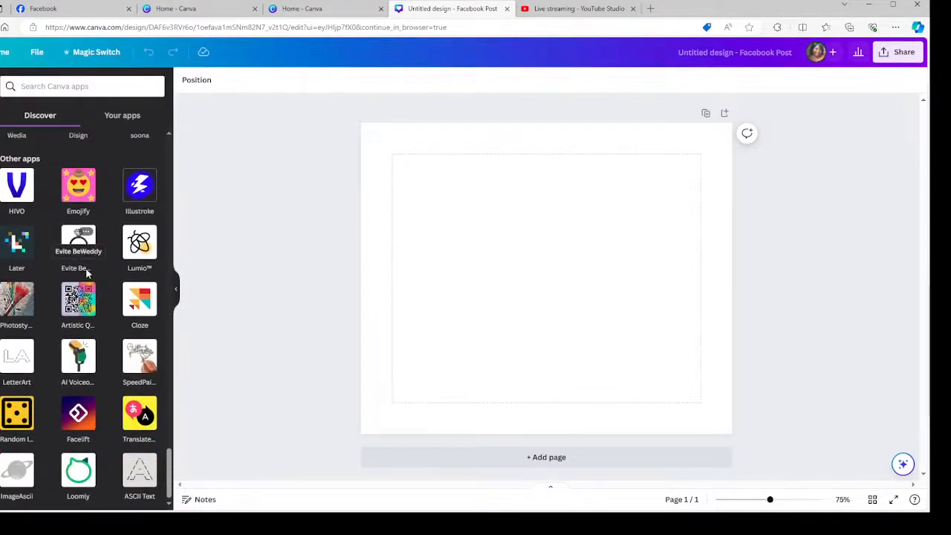
scroll(87, 348, up, 7)
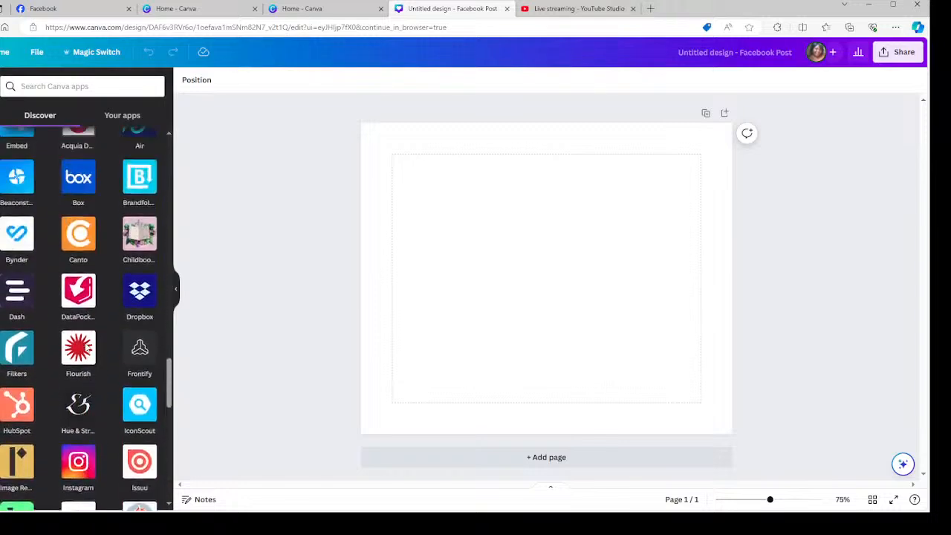
scroll(87, 348, up, 10)
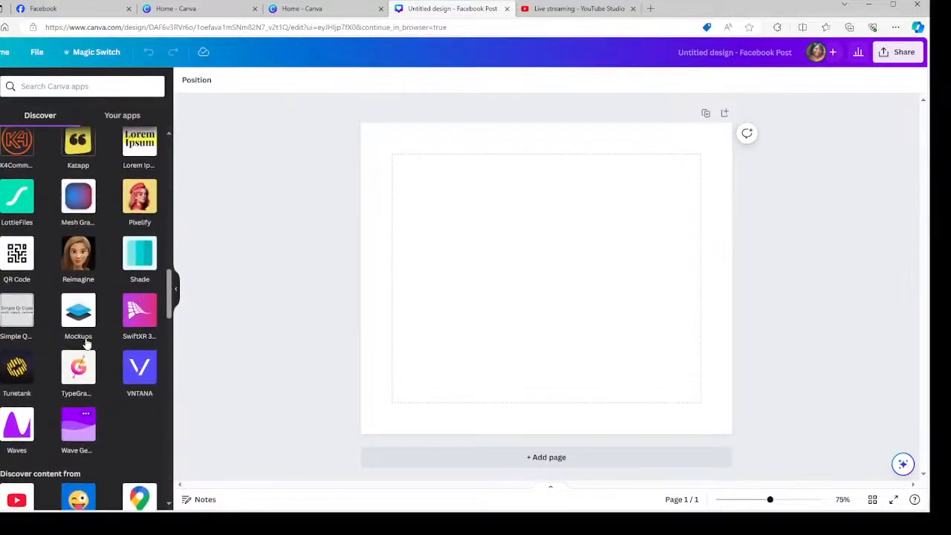
scroll(88, 339, up, 10)
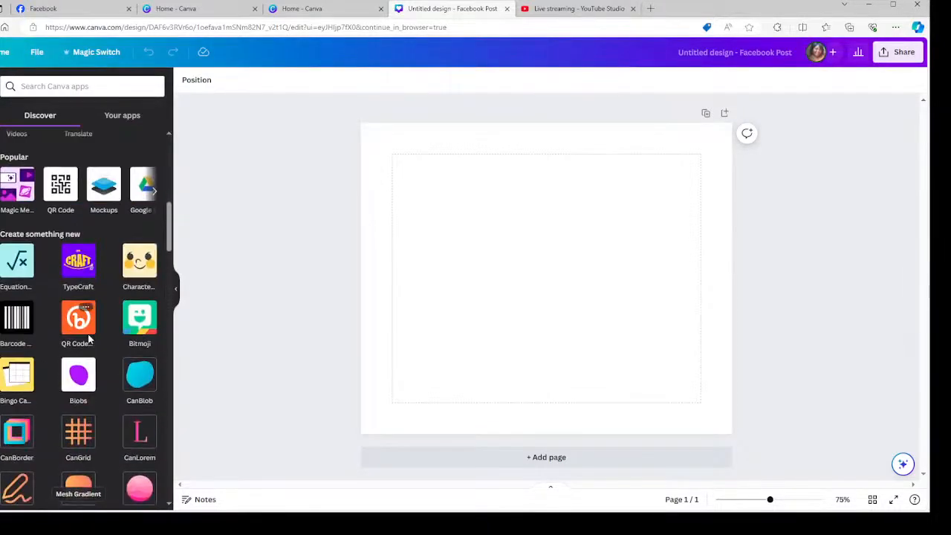
scroll(88, 339, up, 5)
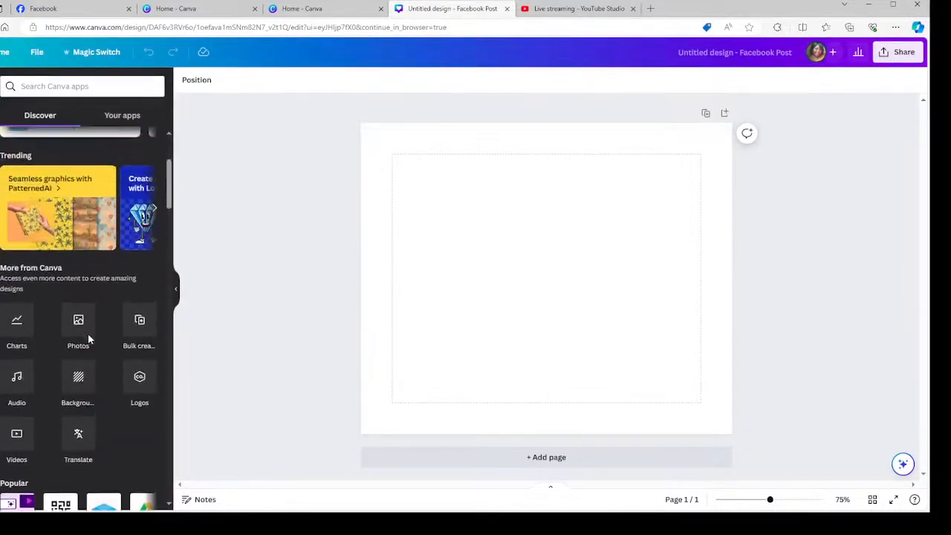
click(113, 118)
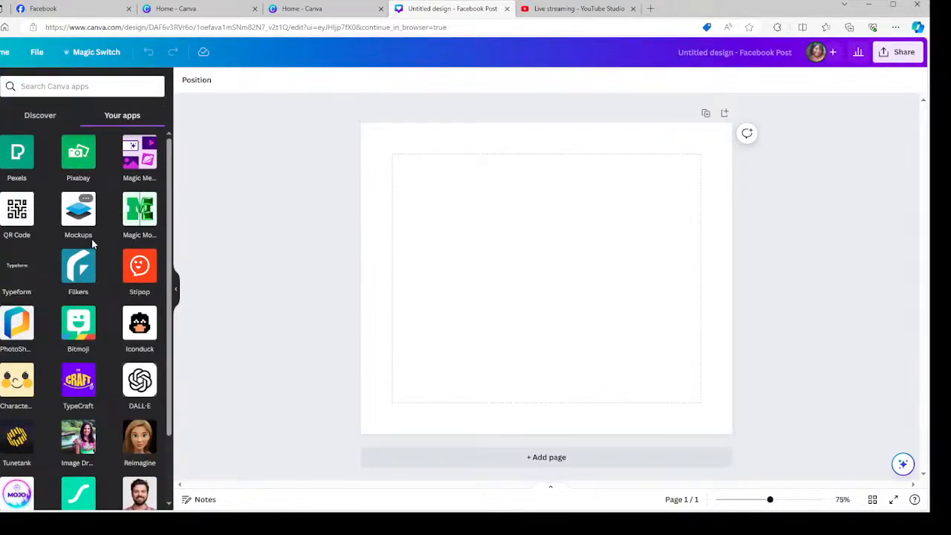
Open the DALL·E app from Your apps.
click(139, 380)
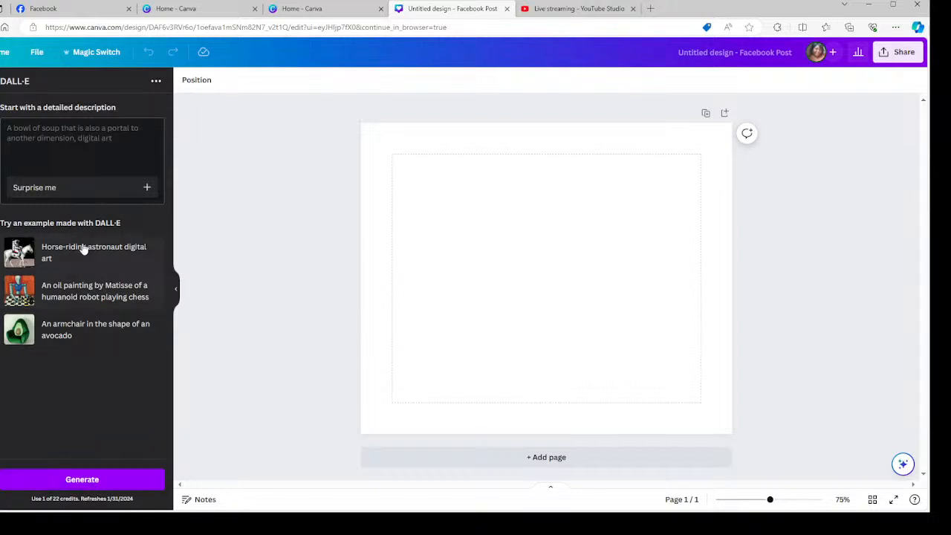
Describe children of all ethnicities in winter clothing playing among snow-covered trees under cloudy blue skies.
click(86, 130)
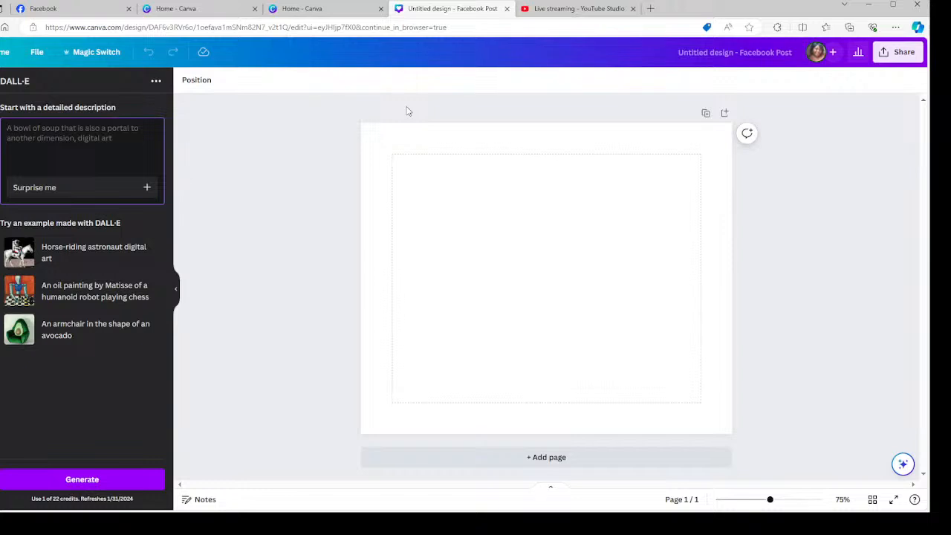
text(Small children)
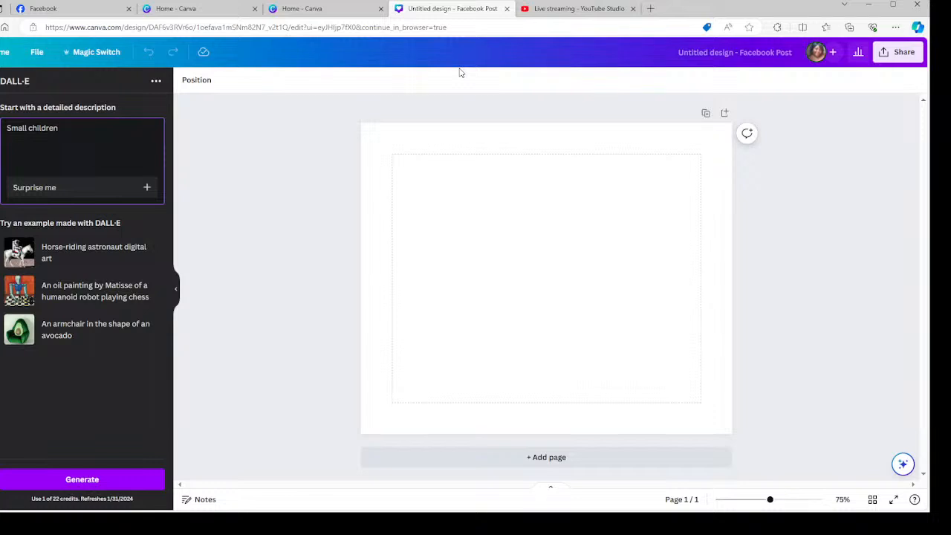
key(BackSpace)
key(BackSpace)
key(BackSpace)
key(BackSpace)
key(BackSpace)
key(BackSpace)
key(BackSpace)
key(BackSpace)
key(BackSpace)
key(BackSpace)
key(BackSpace)
key(BackSpace)
key(BackSpace)
key(BackSpace)
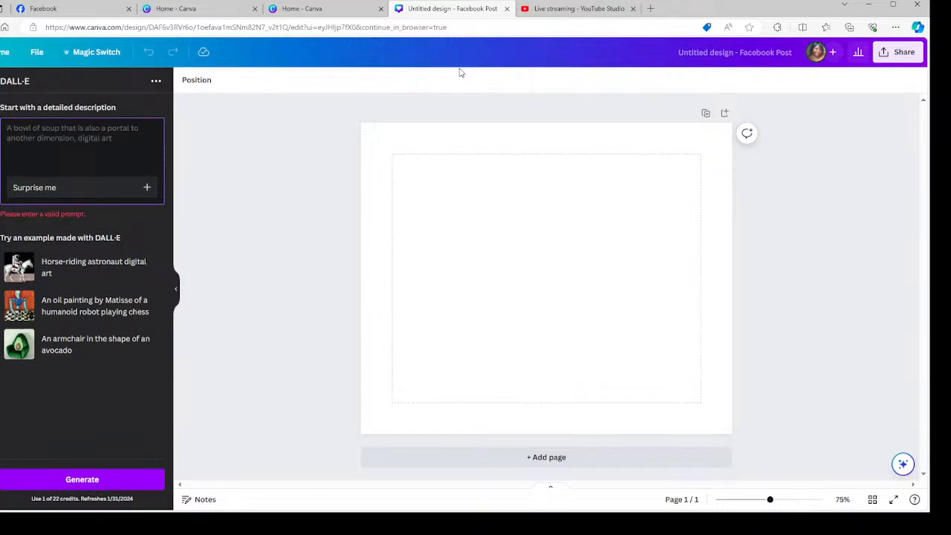
text(chil)
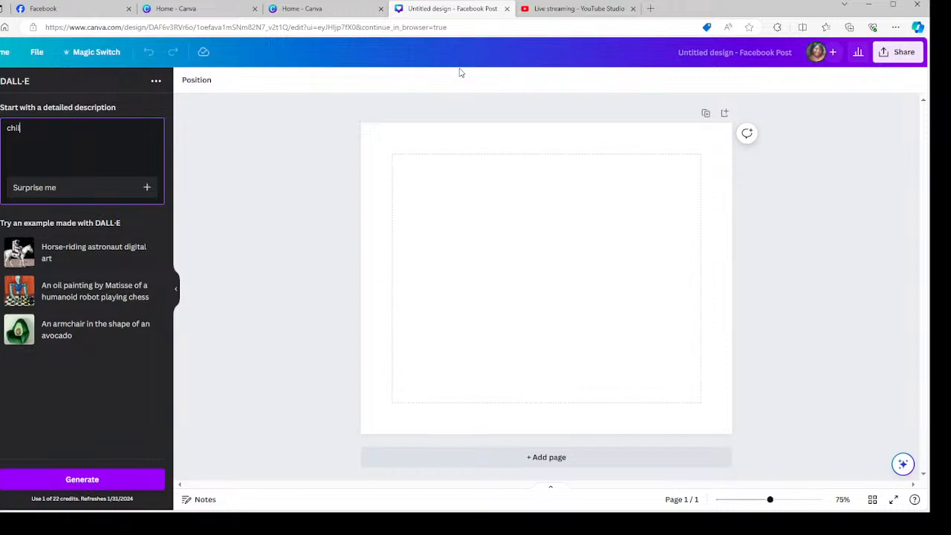
text(dren of all eth)
key(Tab)
text(in winter clothing, pla)
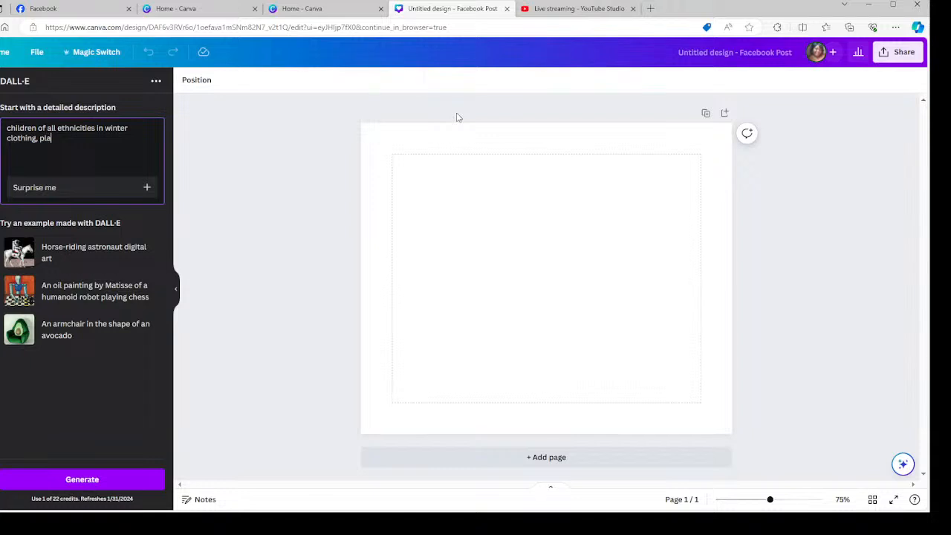
text(ying int he)
key(BackSpace)
key(BackSpace)
key(BackSpace)
key(BackSpace)
text(the snow with sno)
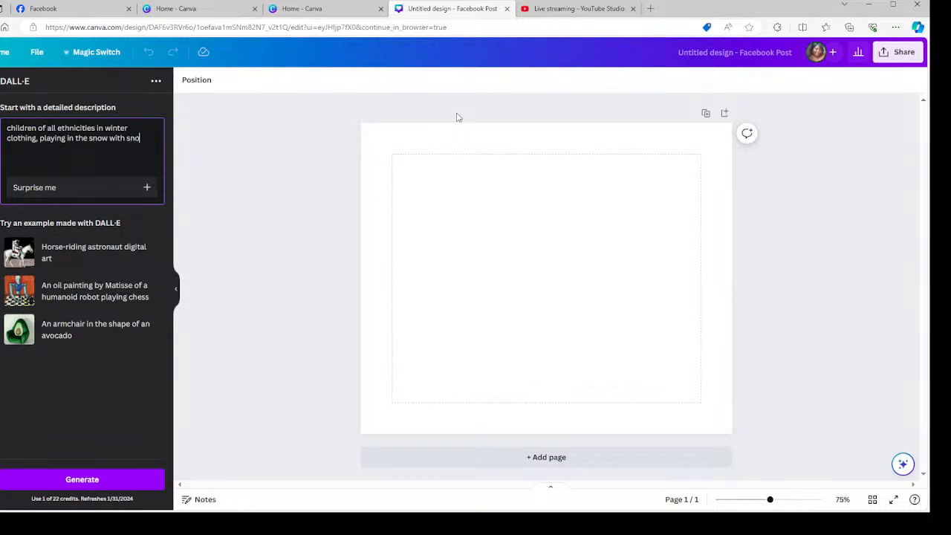
text(w filled)
key(BackSpace)
key(BackSpace)
key(BackSpace)
text(covered trees and blue)
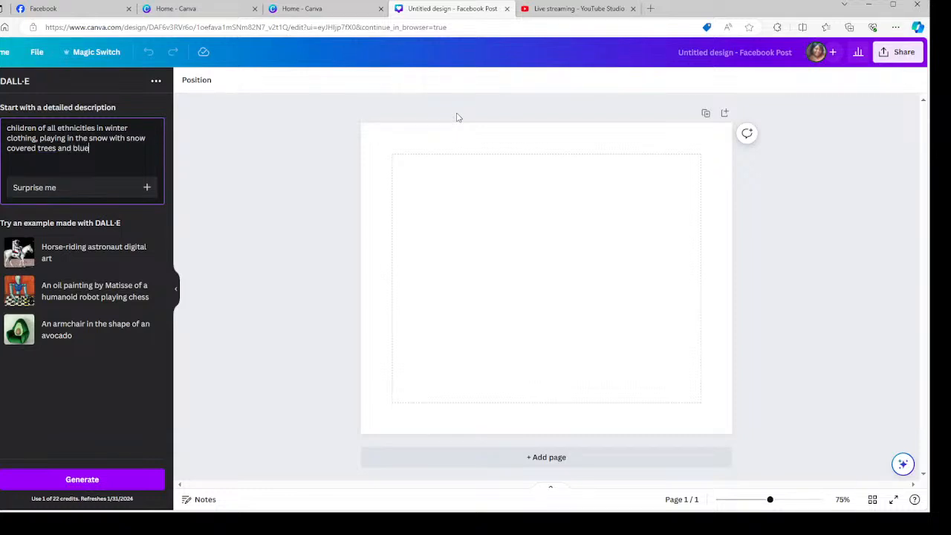
text( skies with clouds. Puppy dog)
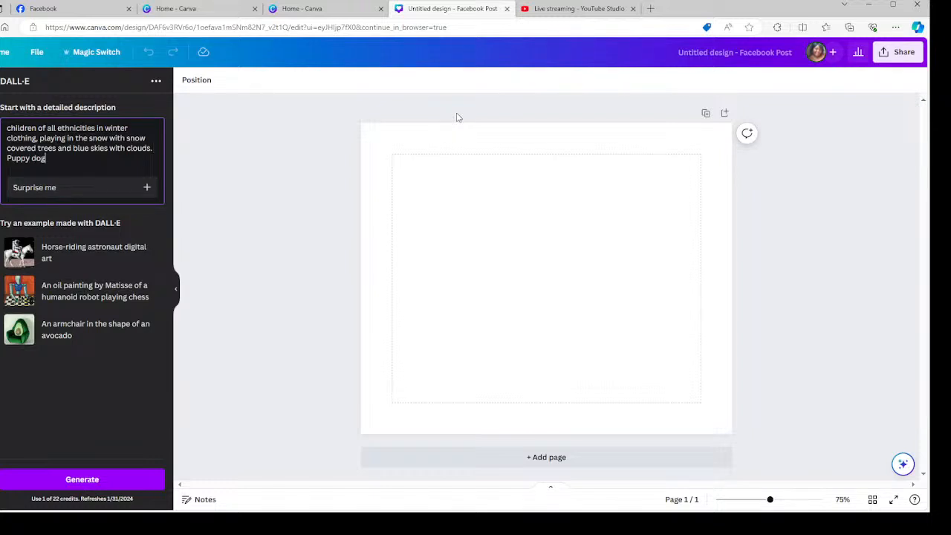
text( playing in the snow)
Make the puppy brown and white with a stick in his mouth, then generate images.
key(Left)
key(Left)
key(Left)
key(Left)
key(Left)
key(Left)
key(Left)
key(Left)
key(Left)
key(Left)
key(Left)
key(Left)
key(Left)
key(Left)
key(Left)
key(Left)
key(Left)
text(Brown and)
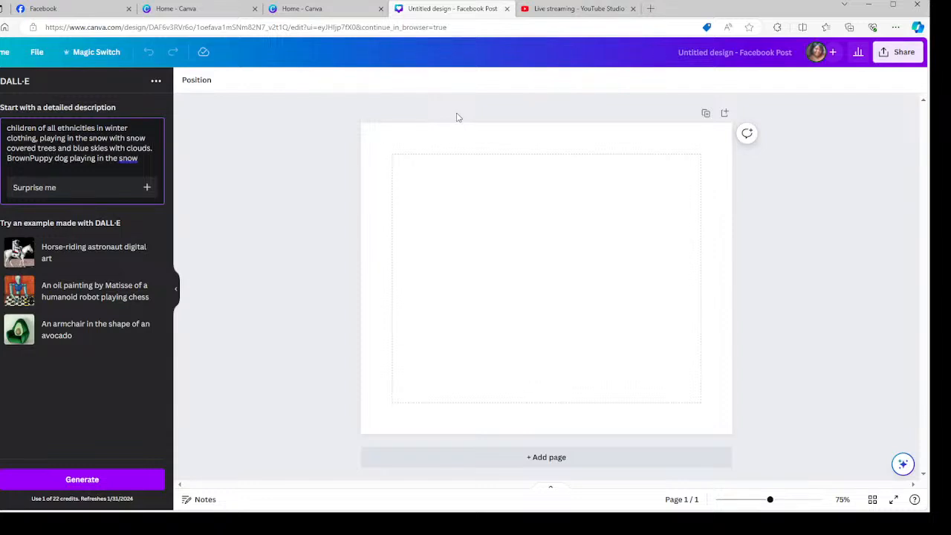
text( white Puppy dog)
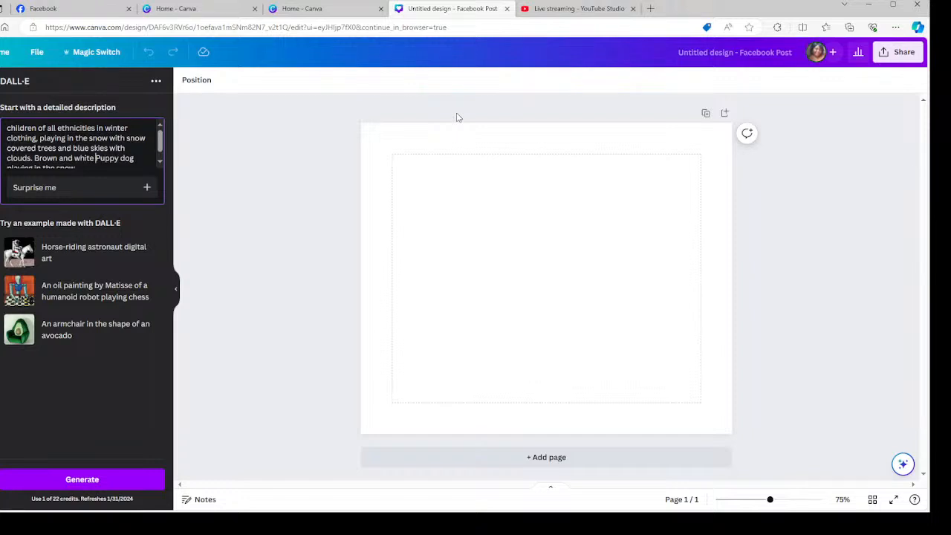
key(Down)
text(with a stick in his mouth.)
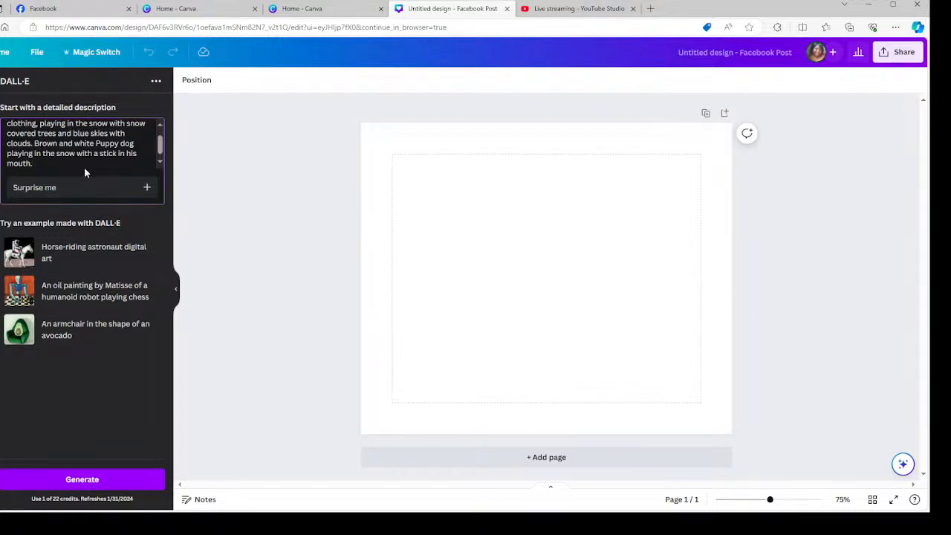
click(64, 480)
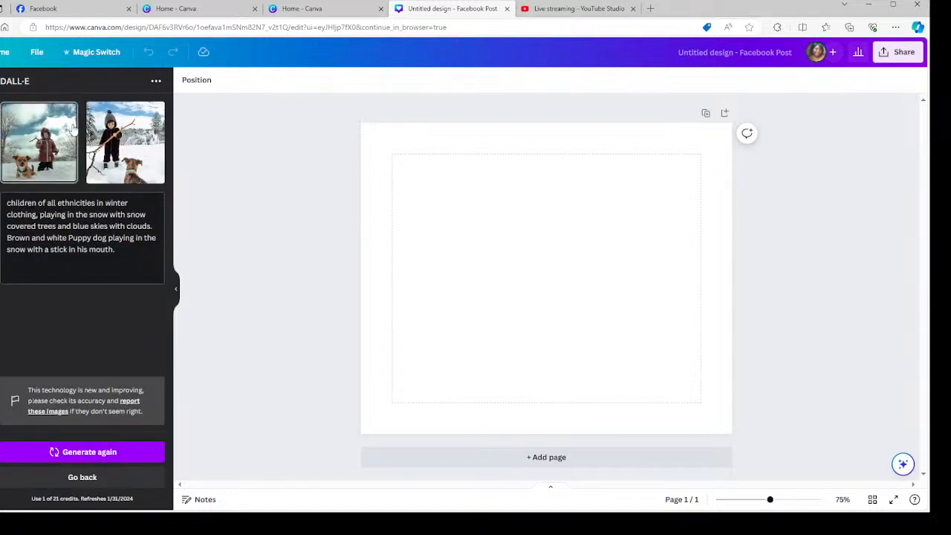
Set the first generated snow image as page 1's background.
click(43, 126)
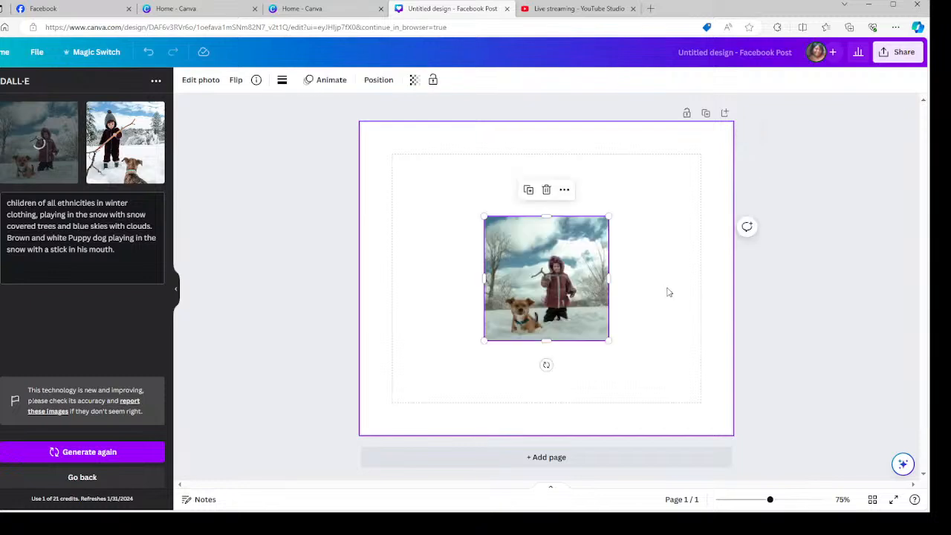
right_click(552, 243)
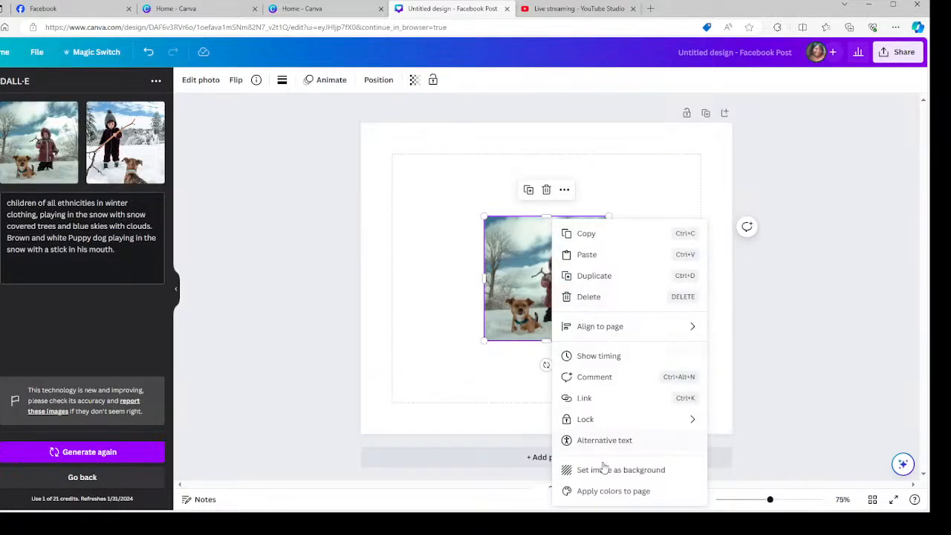
click(603, 469)
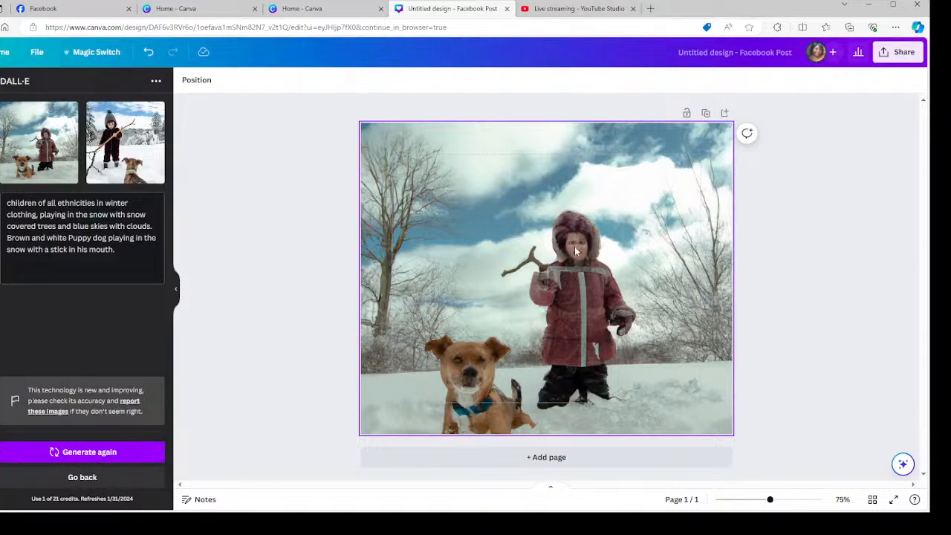
Add page 2 with the second generated image as its background.
click(555, 456)
click(119, 165)
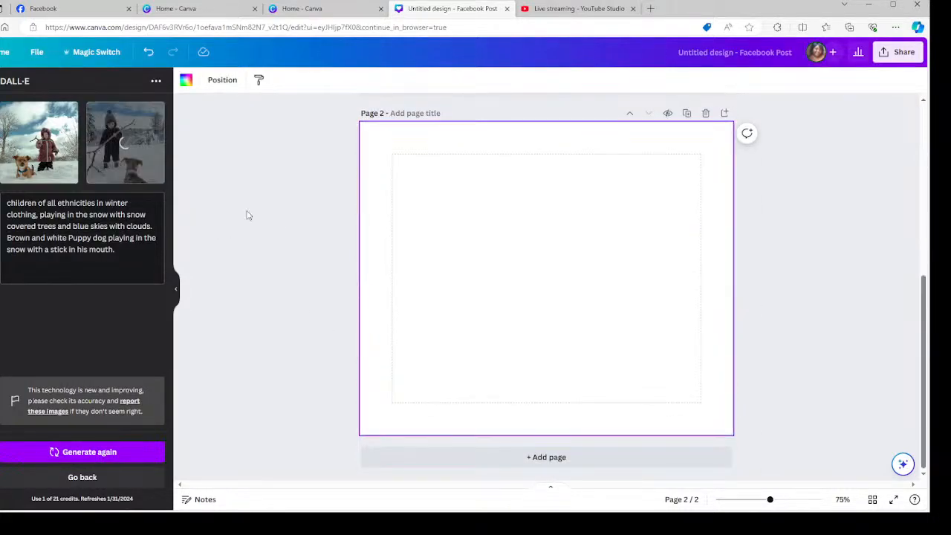
right_click(538, 281)
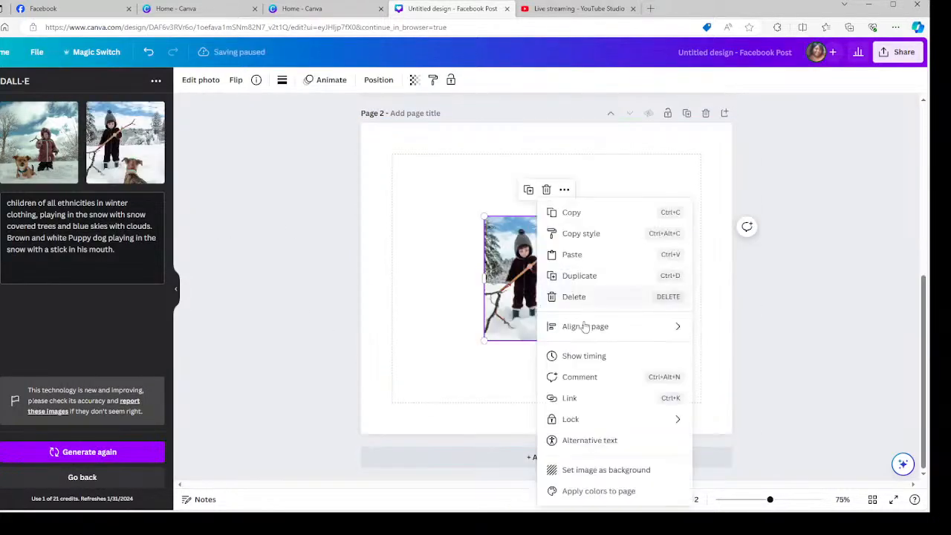
click(584, 465)
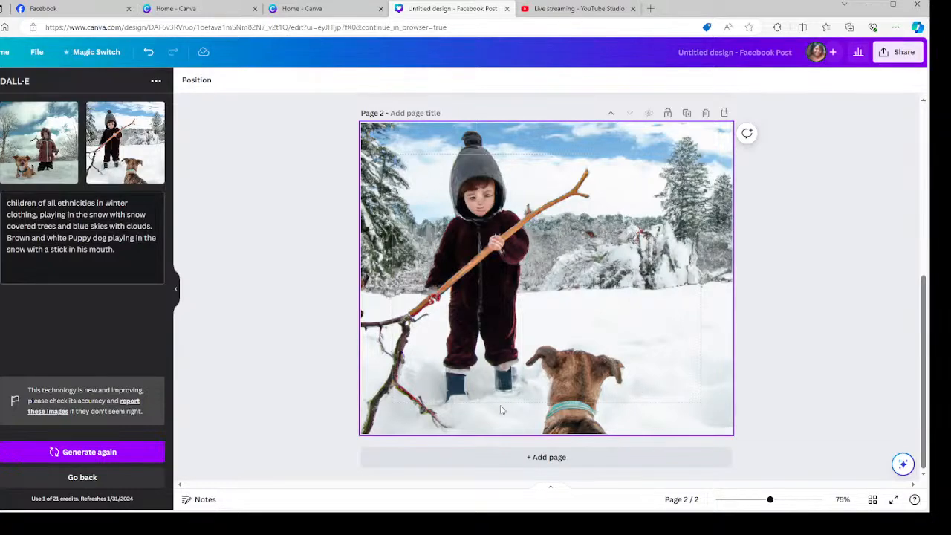
drag(95, 203, 12, 203)
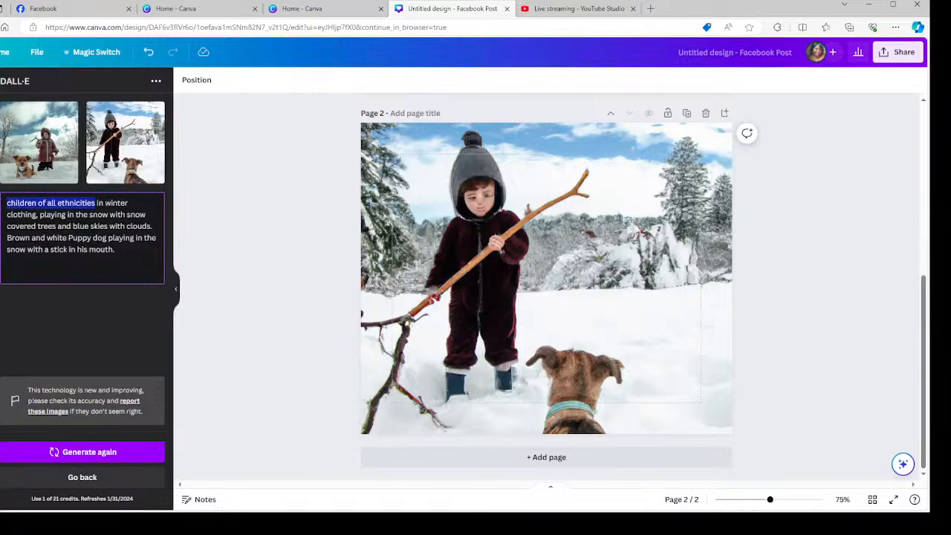
Rewrite the prompt's opening to African American, Caucasian American and Puerto Rican brown-skinned children.
key(BackSpace)
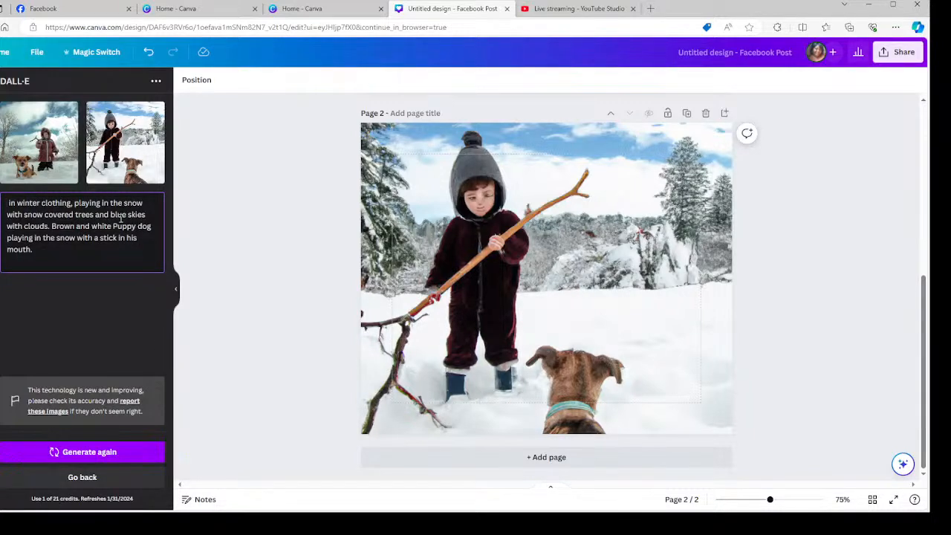
text(Aft)
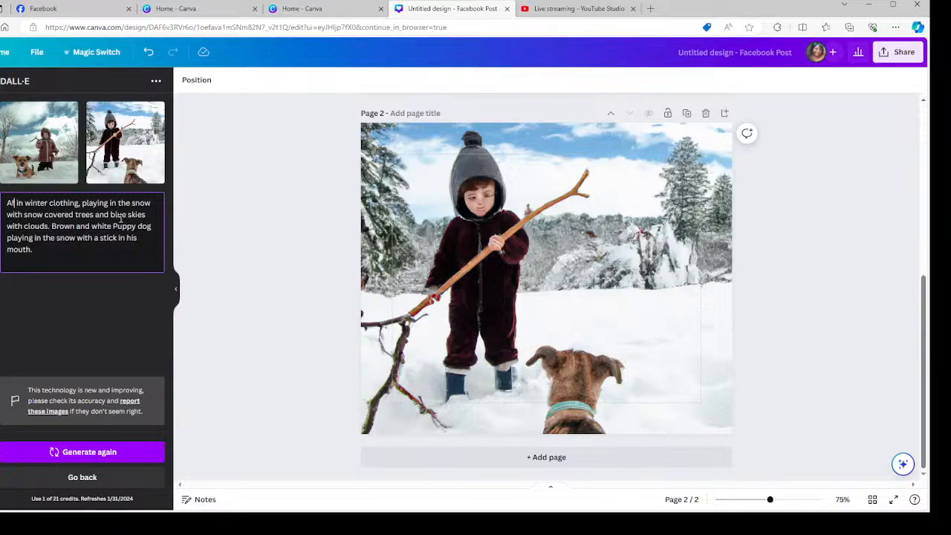
text(ia)
text(an america)
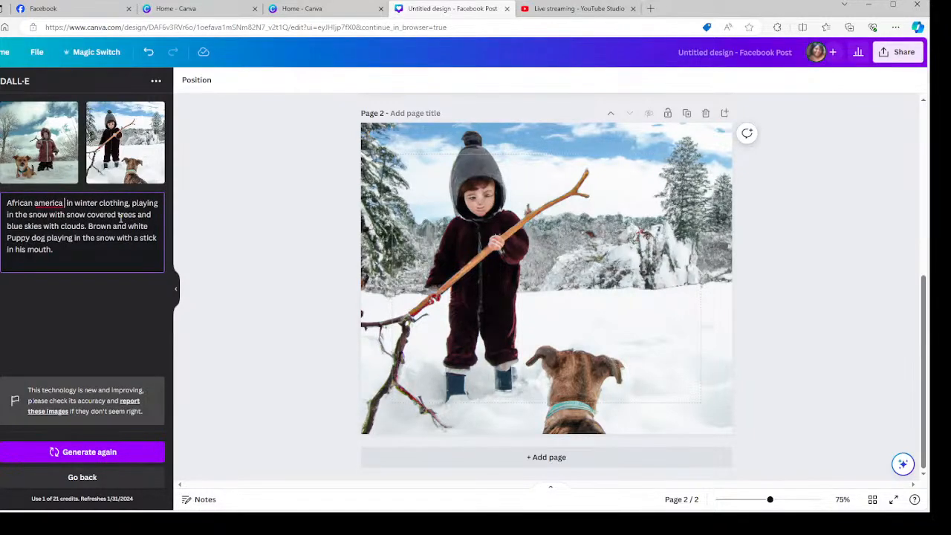
text(n)
key(BackSpace)
text(n brown skin)
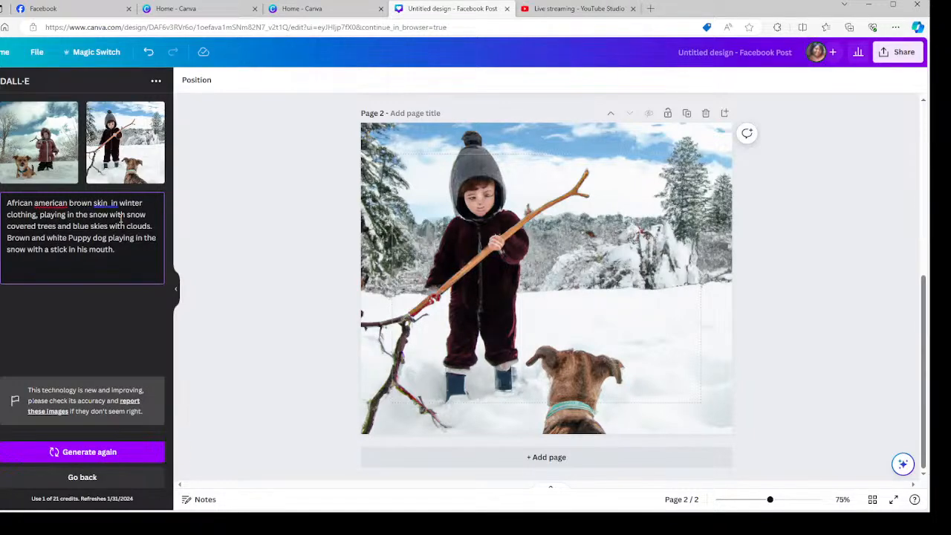
text( young childe)
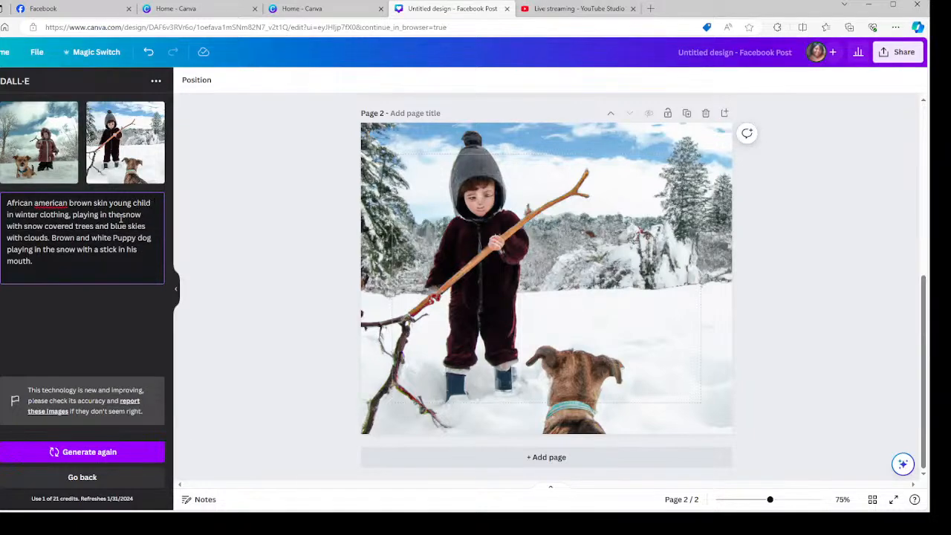
text(Caucasin)
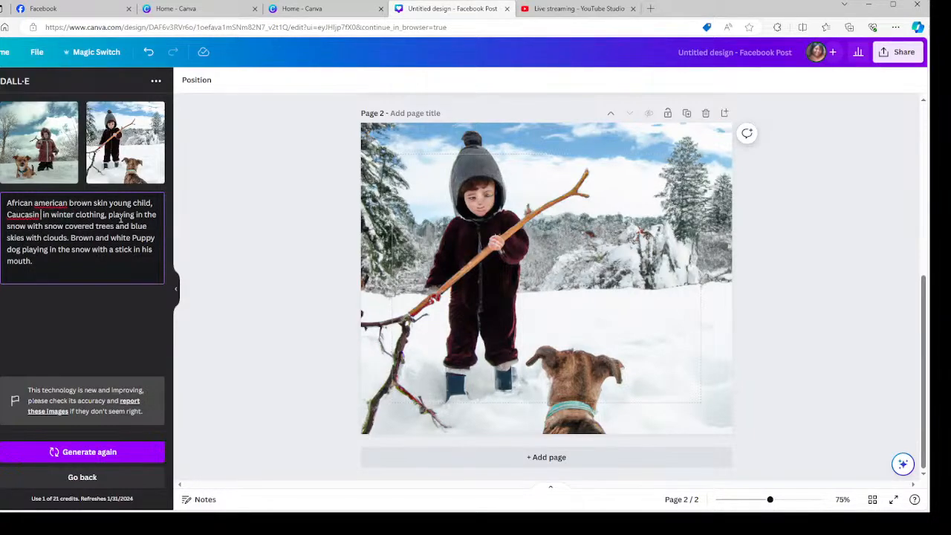
text( american)
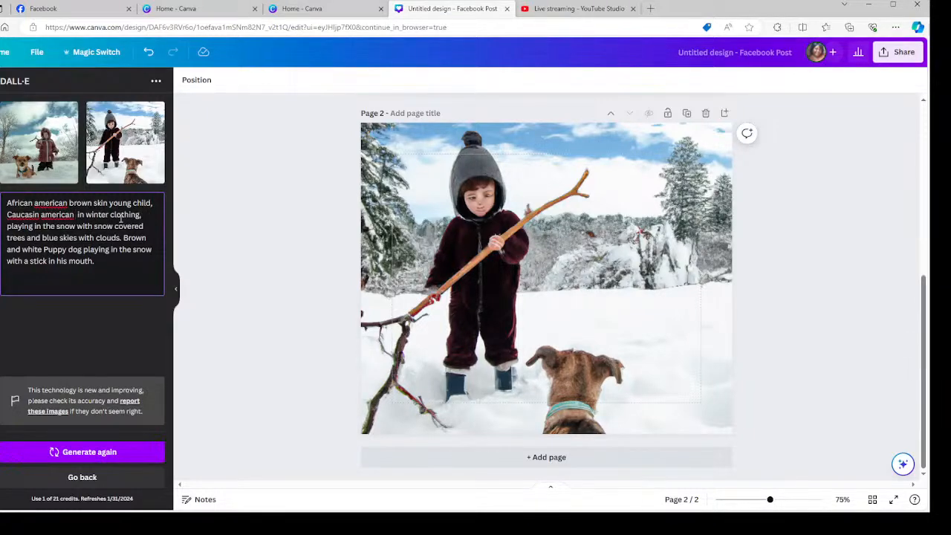
text( yound)
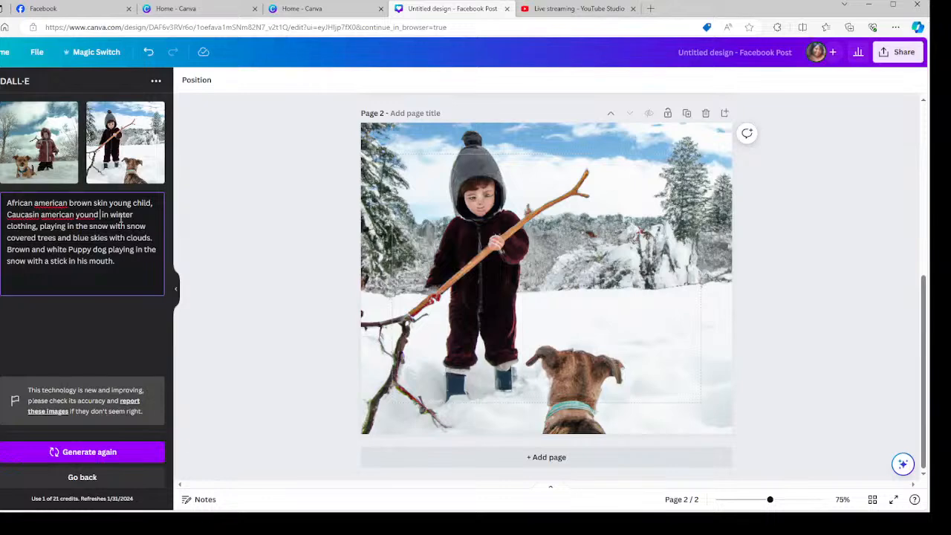
key(BackSpace)
key(BackSpace)
text(g child and)
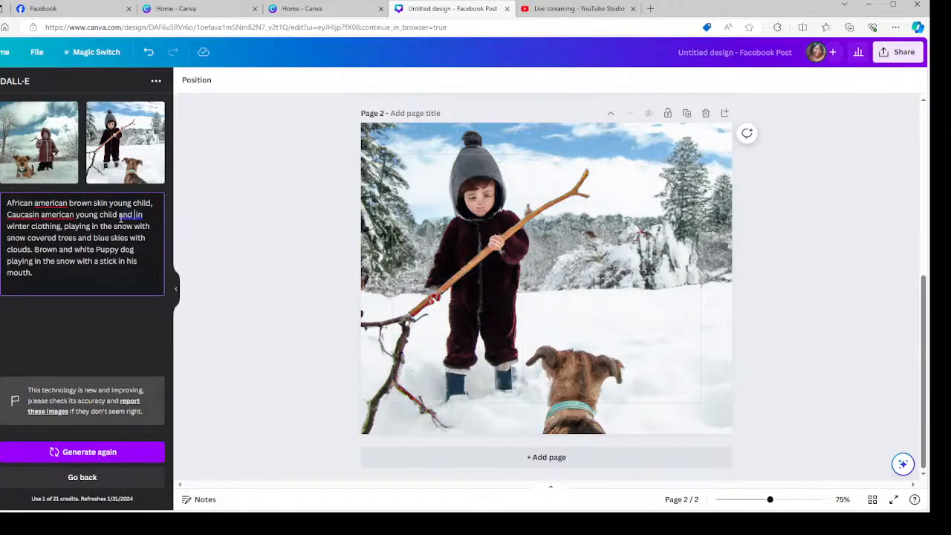
text(Puerto Ric)
text(an ame)
text(rica sa)
key(BackSpace)
key(BackSpace)
text(bor)
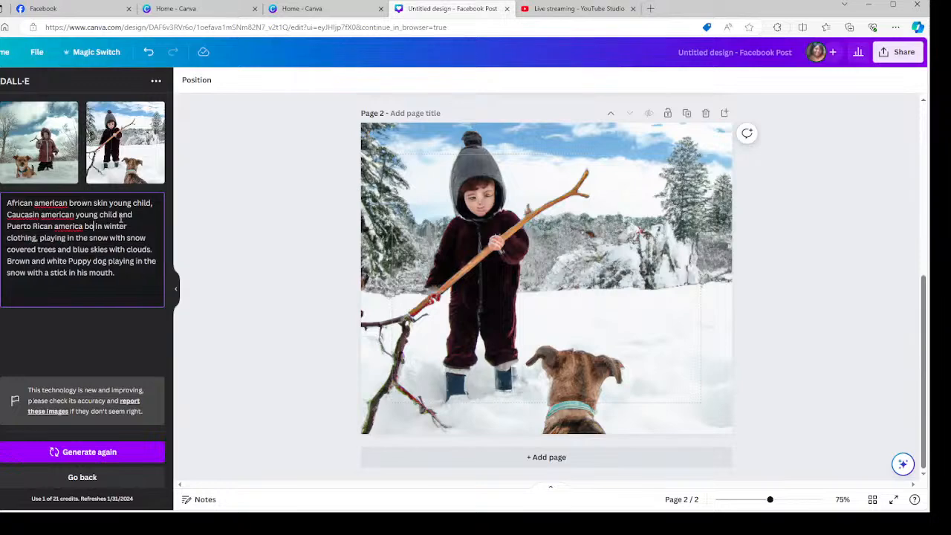
text(wn skin child)
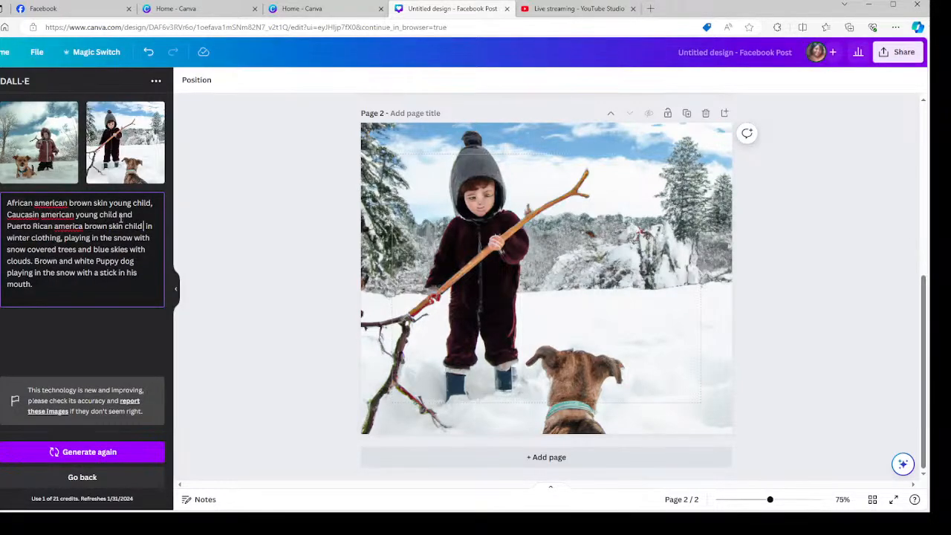
Correct Caucasian, capitalize American and America, and remove the double space after child.
click(25, 214)
click(109, 230)
right_click(52, 203)
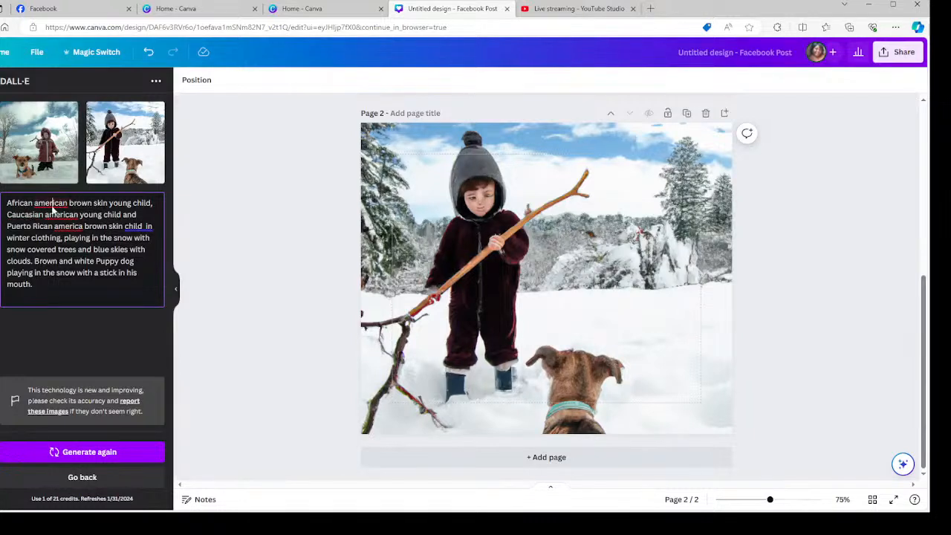
click(87, 213)
right_click(67, 215)
click(98, 226)
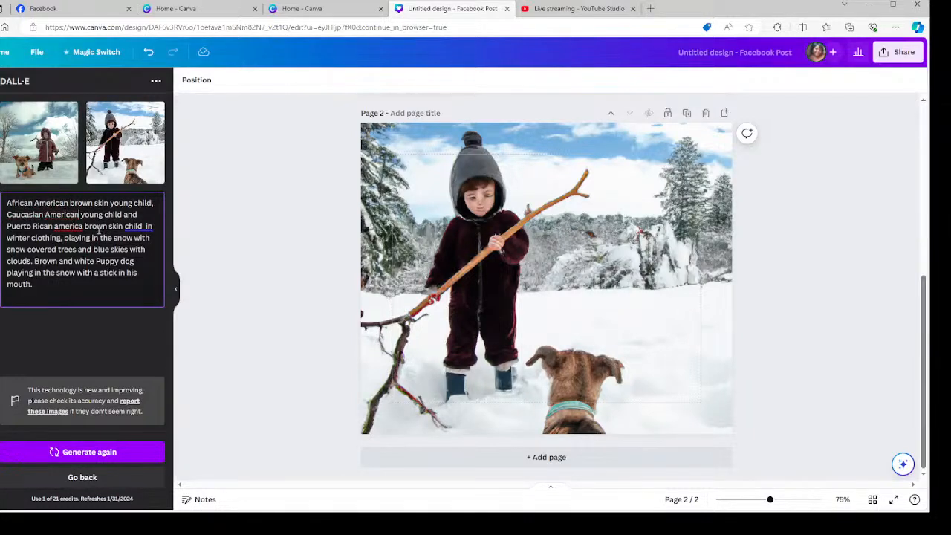
right_click(69, 230)
click(90, 239)
right_click(144, 227)
click(168, 249)
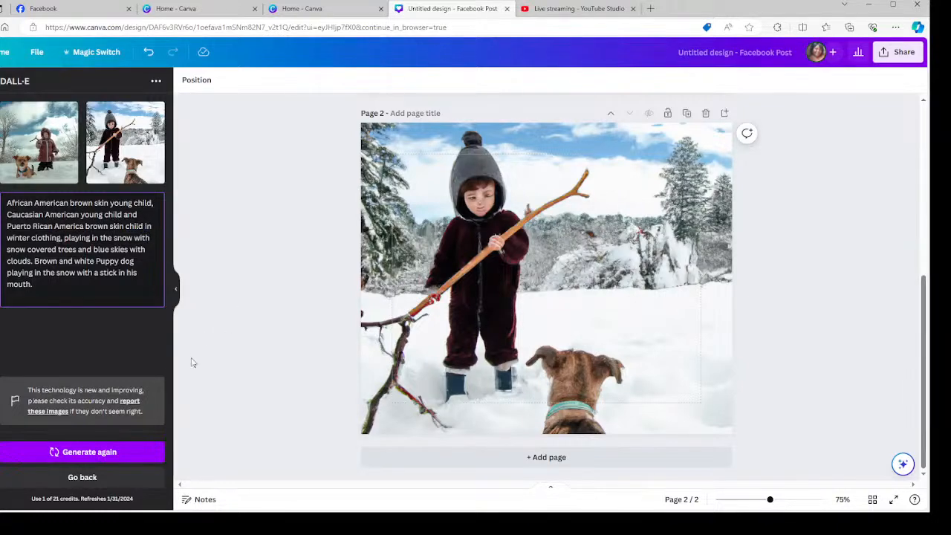
Generate new DALL·E images and delete the existing photo on page 2.
click(121, 453)
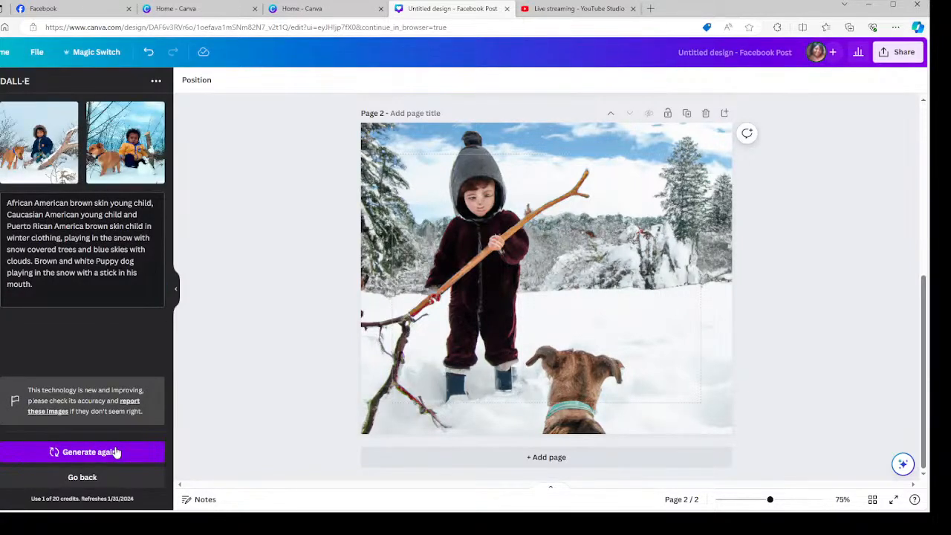
click(646, 294)
click(537, 151)
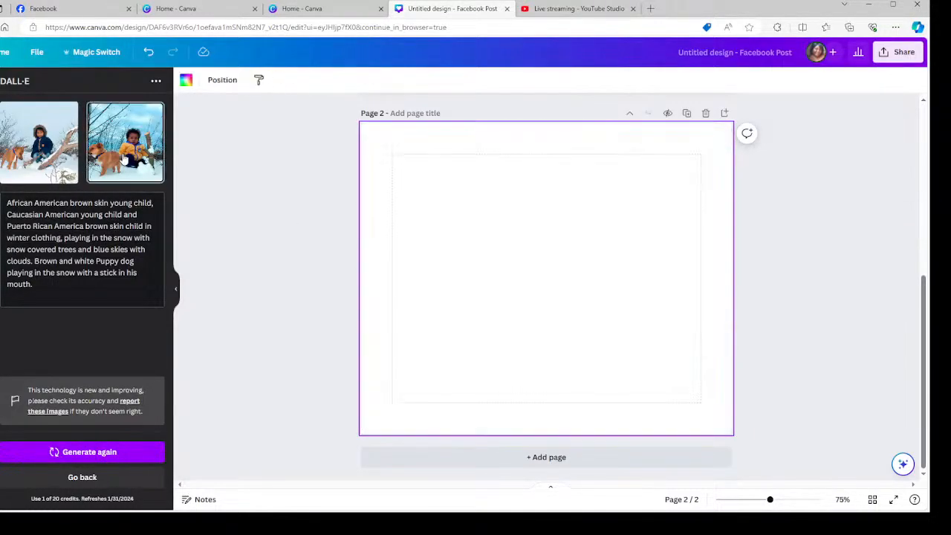
Set the second new image as page 2's background, then delete page 2.
click(130, 147)
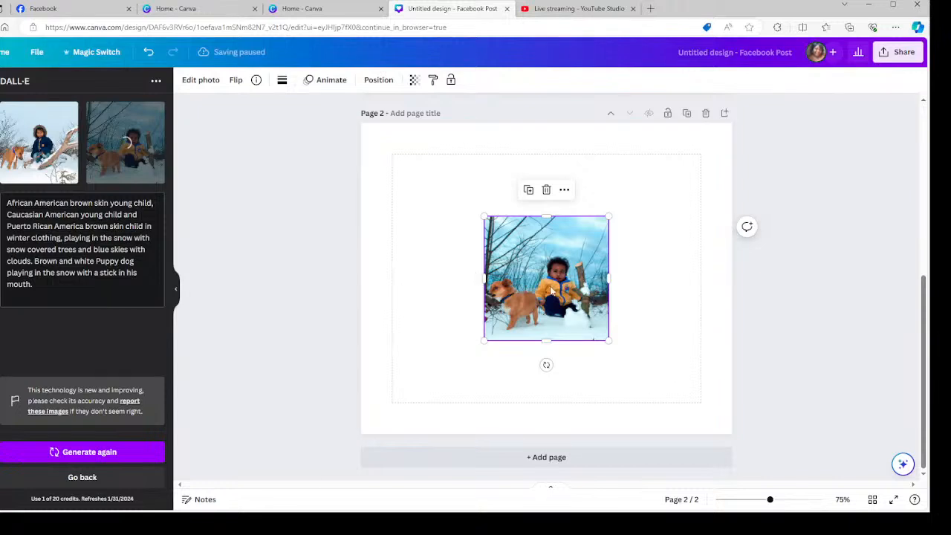
right_click(553, 290)
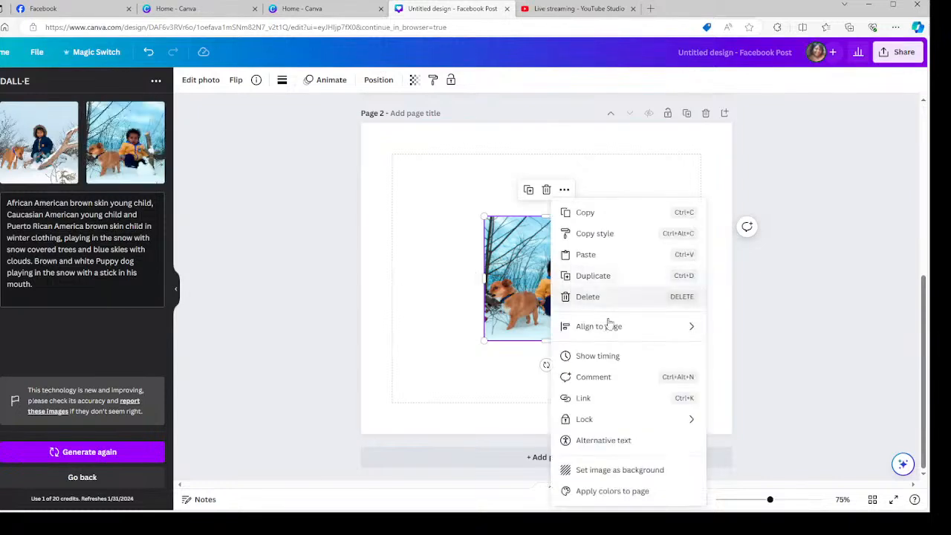
click(617, 470)
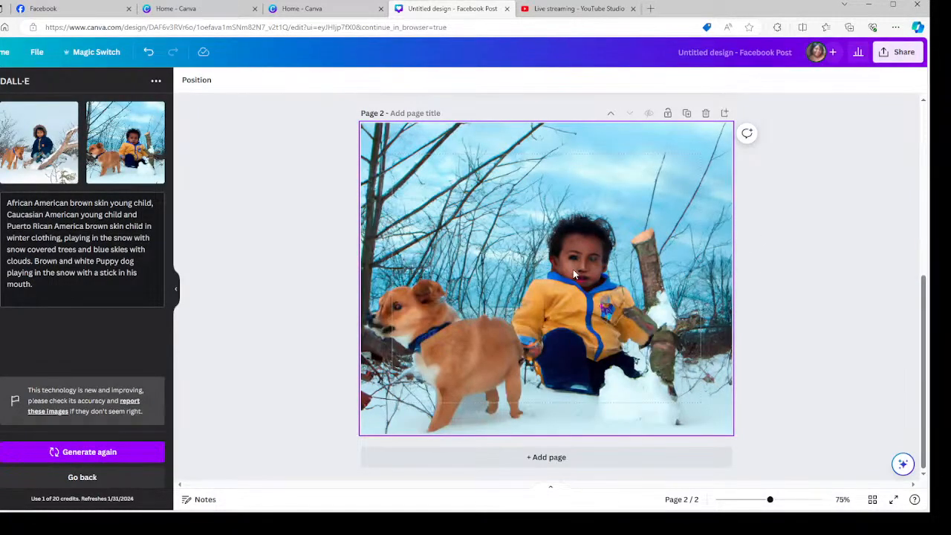
click(706, 113)
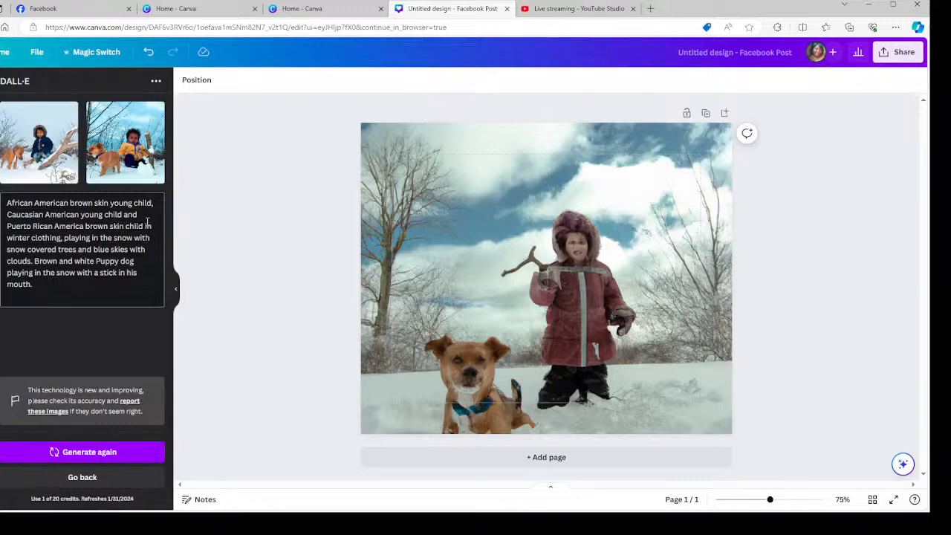
Trim the prompt to an African American brown skin child and regenerate images.
drag(143, 226, 8, 214)
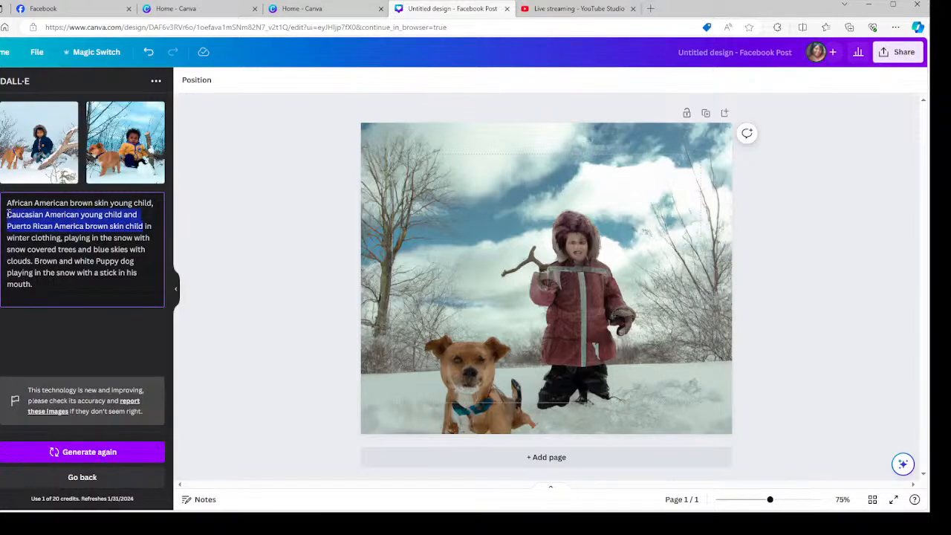
key(BackSpace)
key(BackSpace)
key(BackSpace)
key(BackSpace)
key(BackSpace)
key(BackSpace)
key(BackSpace)
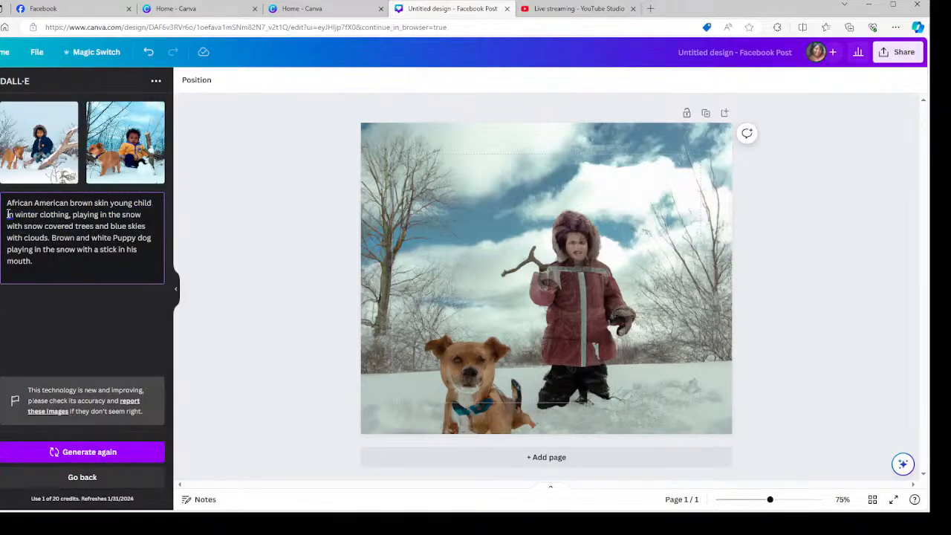
key(BackSpace)
key(BackSpace)
key(BackSpace)
key(BackSpace)
key(BackSpace)
key(BackSpace)
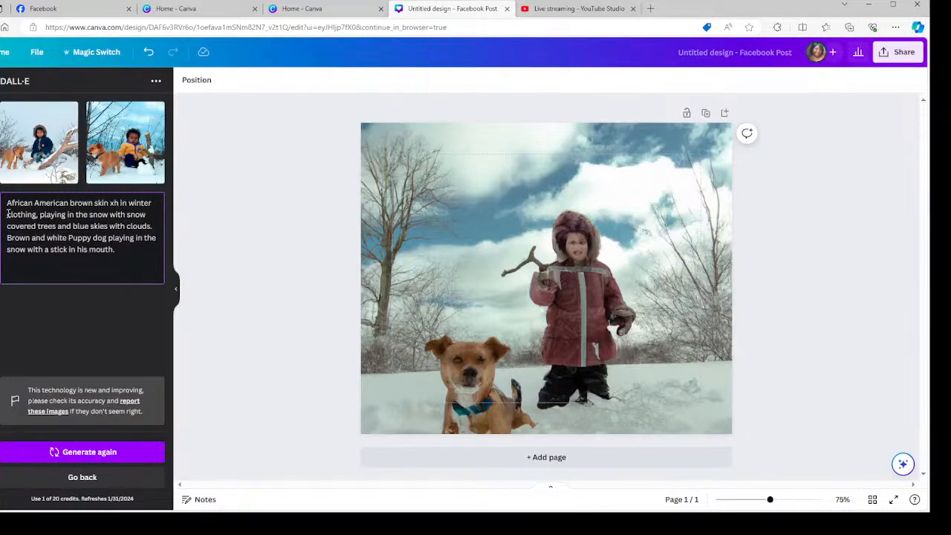
text(child)
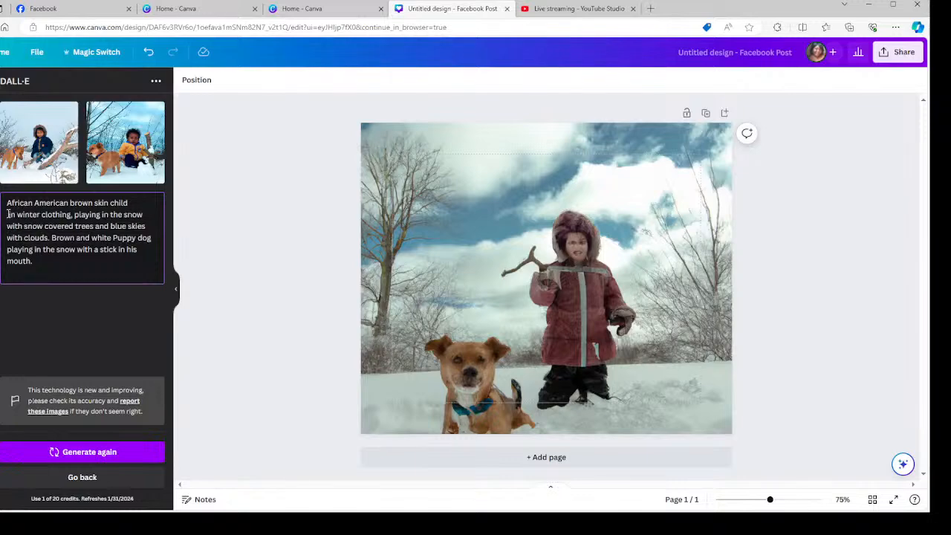
click(89, 453)
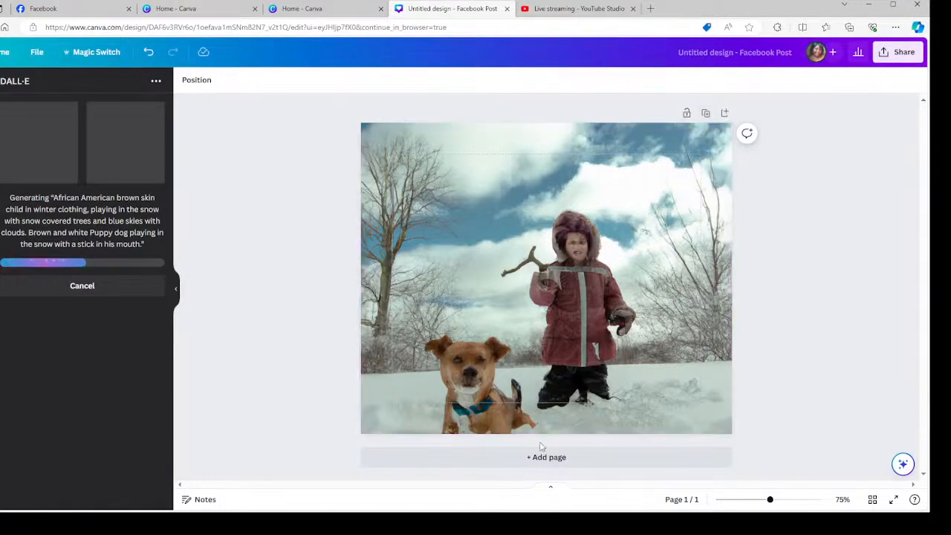
Detach the old background photo from the page and delete it.
click(535, 183)
right_click(535, 184)
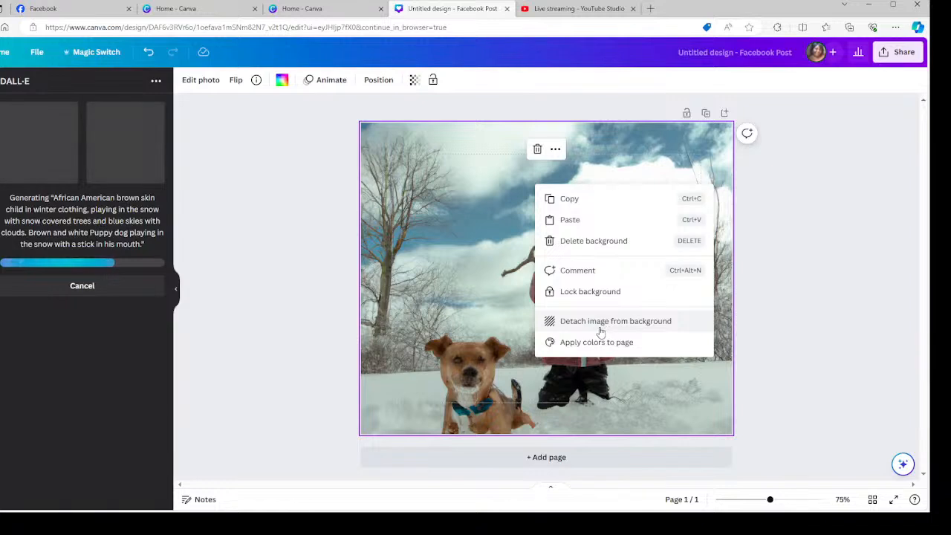
click(576, 321)
click(547, 127)
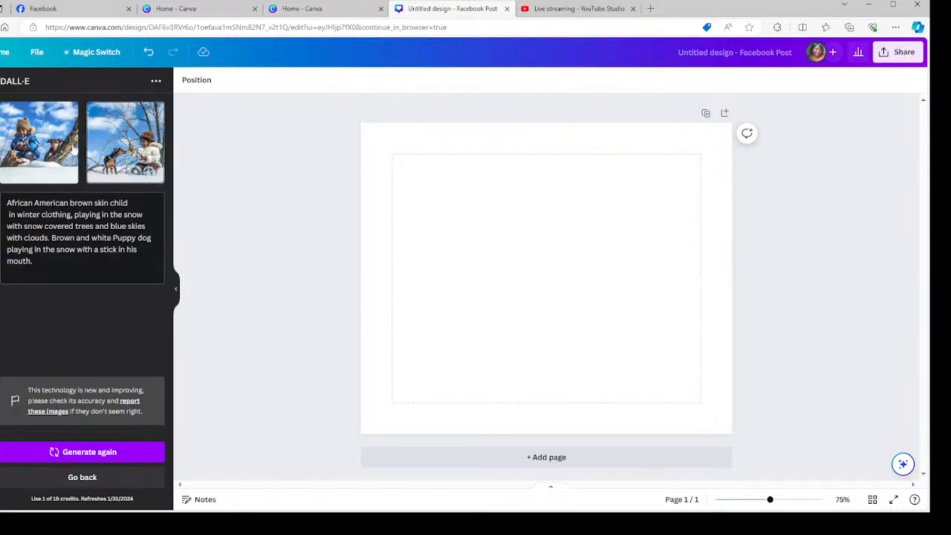
Set the first DALL·E image, a child in a blue jacket with a dog, as the page background.
click(34, 148)
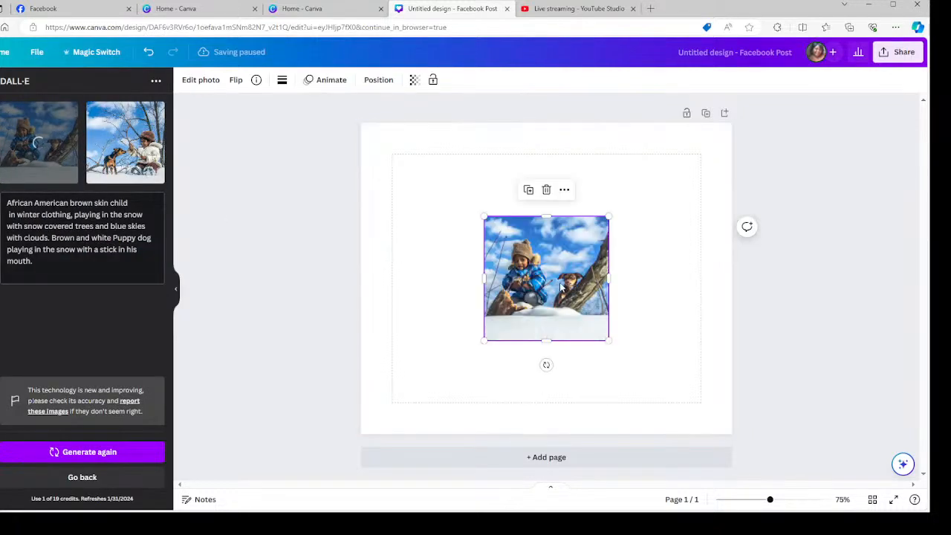
right_click(558, 287)
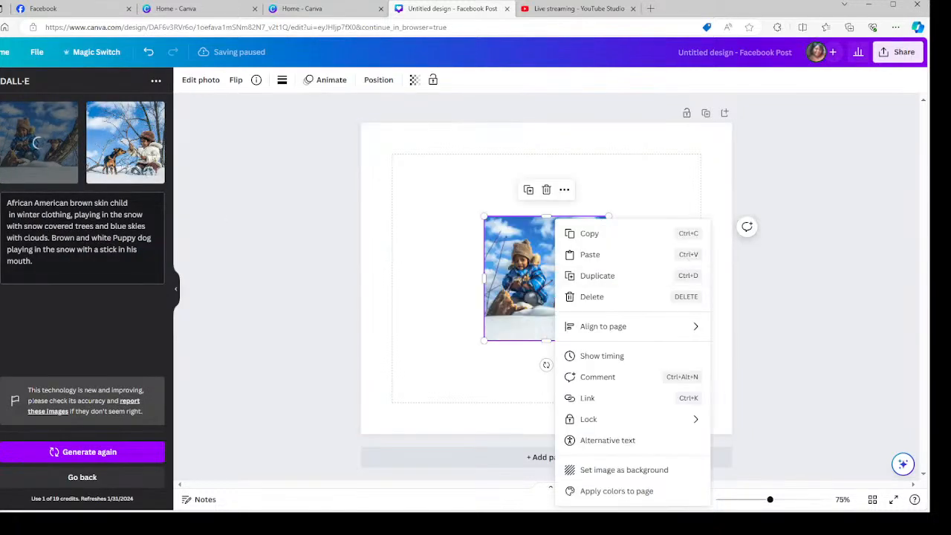
click(607, 468)
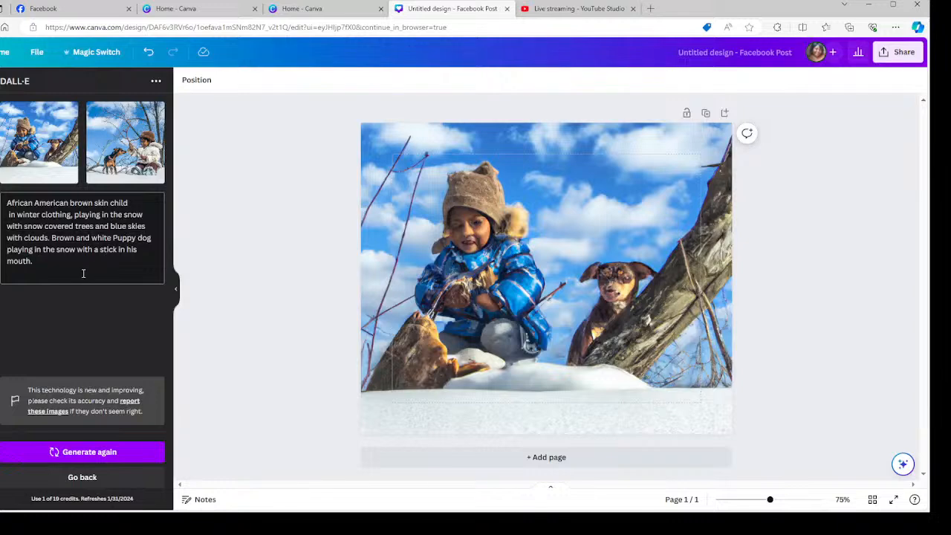
drag(32, 265, 9, 192)
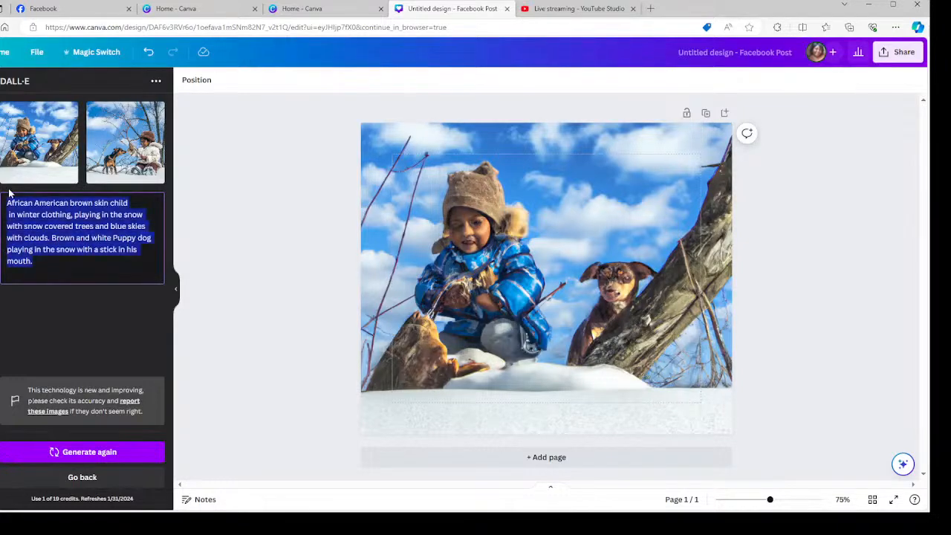
Generate DALL·E images from the prompt 'African American brown skin child playing in the snow.'.
key(BackSpace)
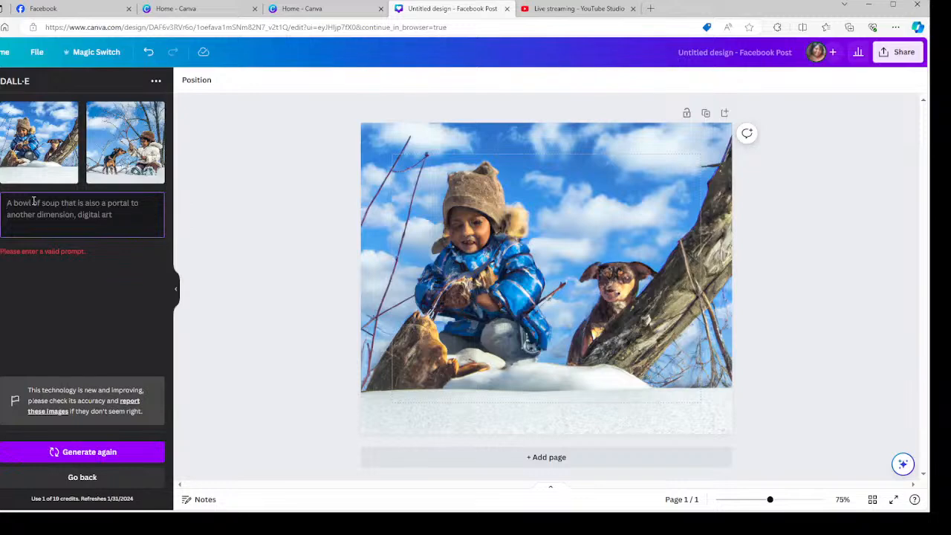
text(Americ)
key(BackSpace)
key(BackSpace)
text(fricanAmerican)
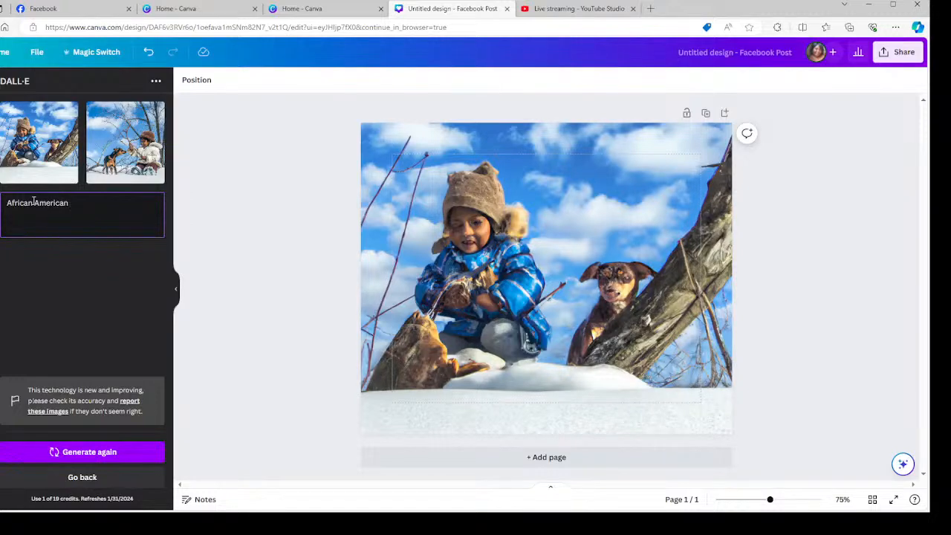
text( brown skin child plya)
key(BackSpace)
key(BackSpace)
text(aying in the snow.)
click(33, 202)
click(65, 452)
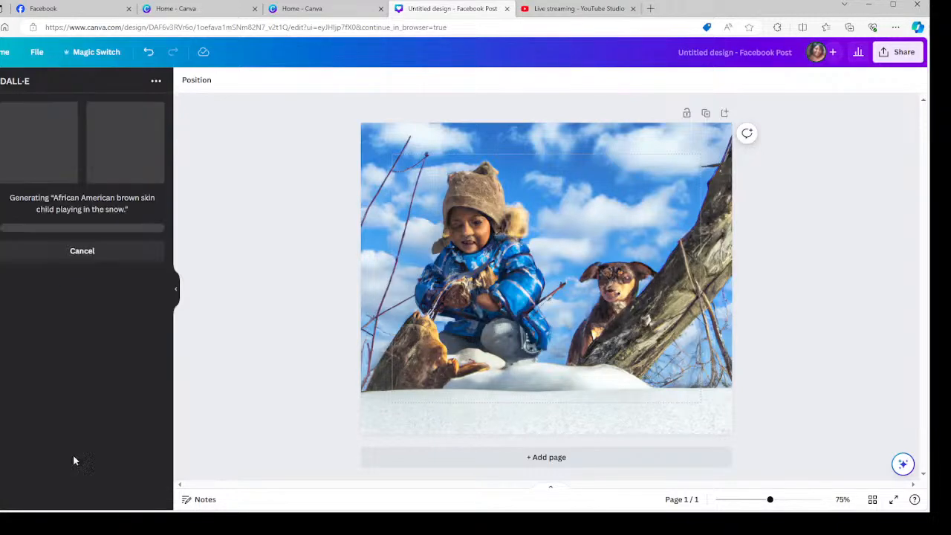
Detach the current background photo and delete it.
right_click(572, 202)
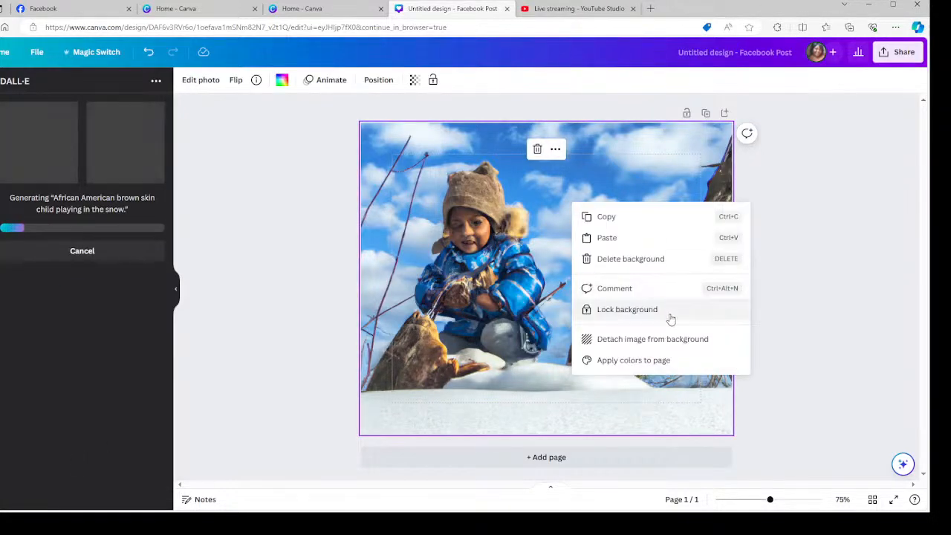
click(664, 346)
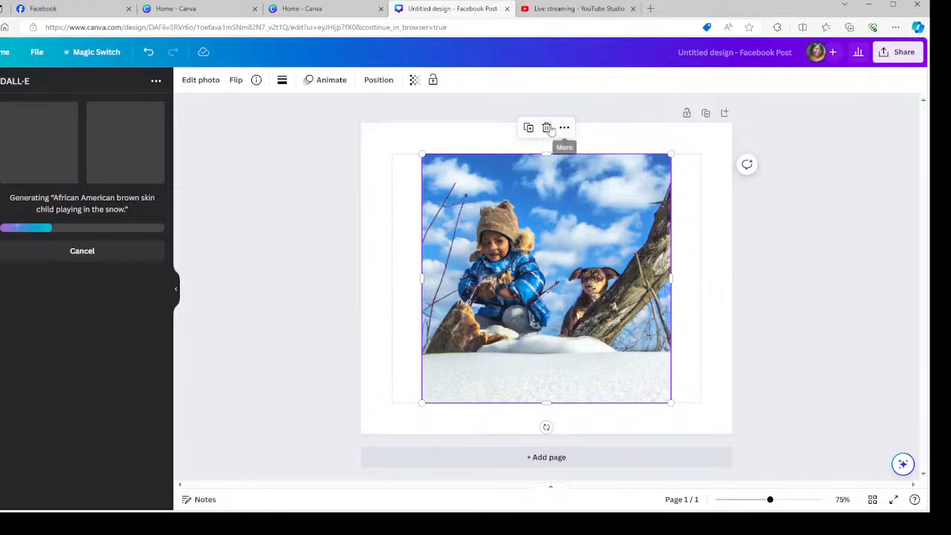
click(544, 128)
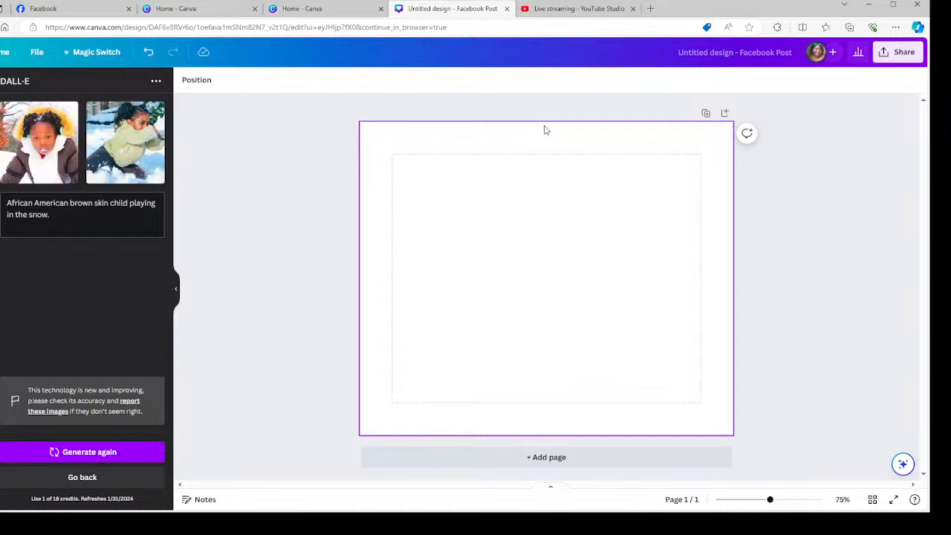
Try the second generated image as the page background, then detach and delete it.
click(97, 148)
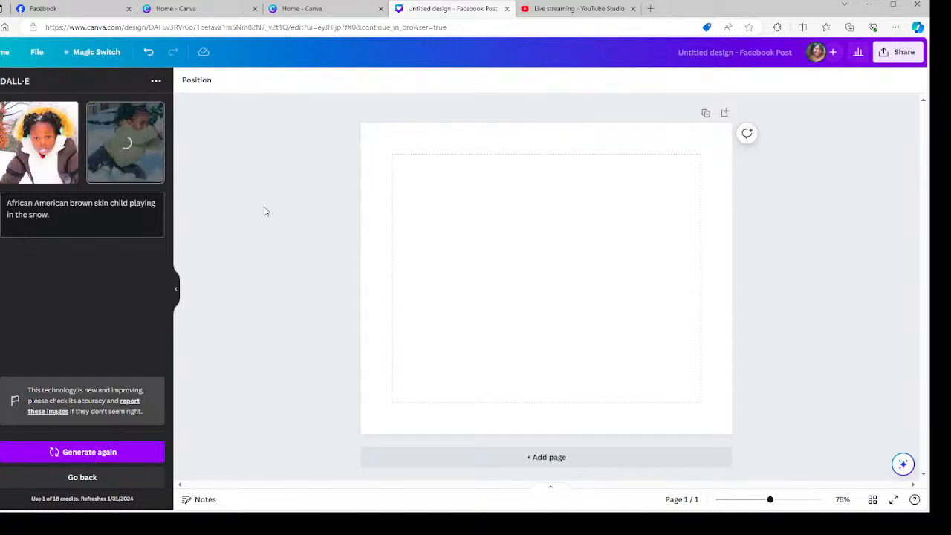
right_click(545, 223)
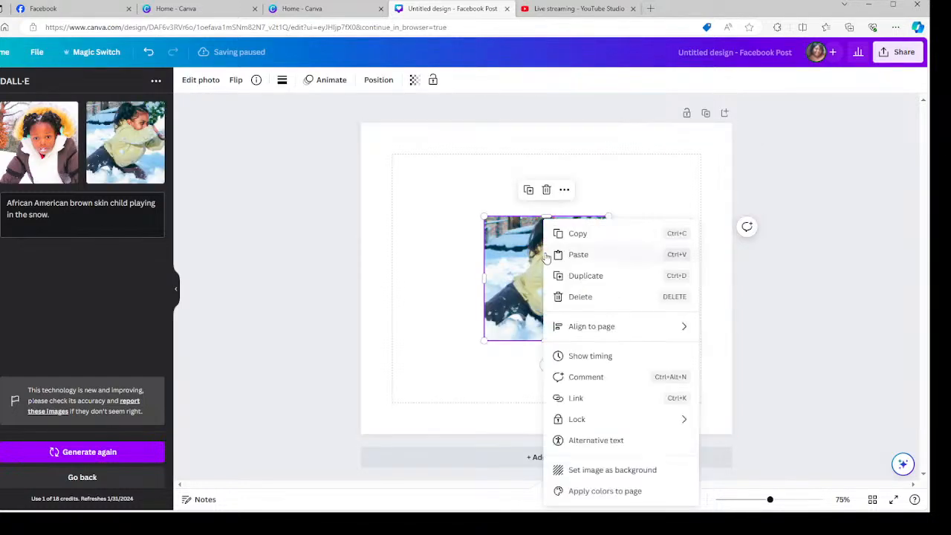
click(608, 471)
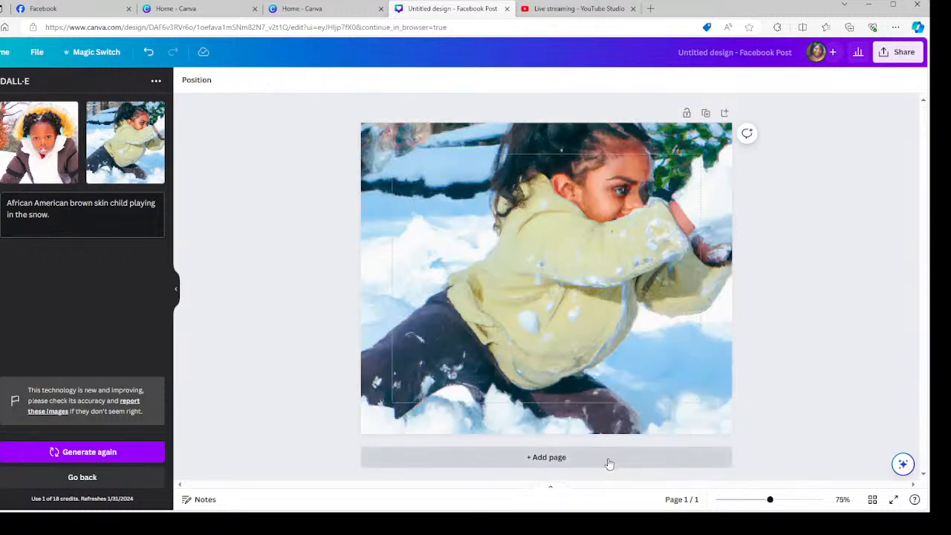
right_click(553, 269)
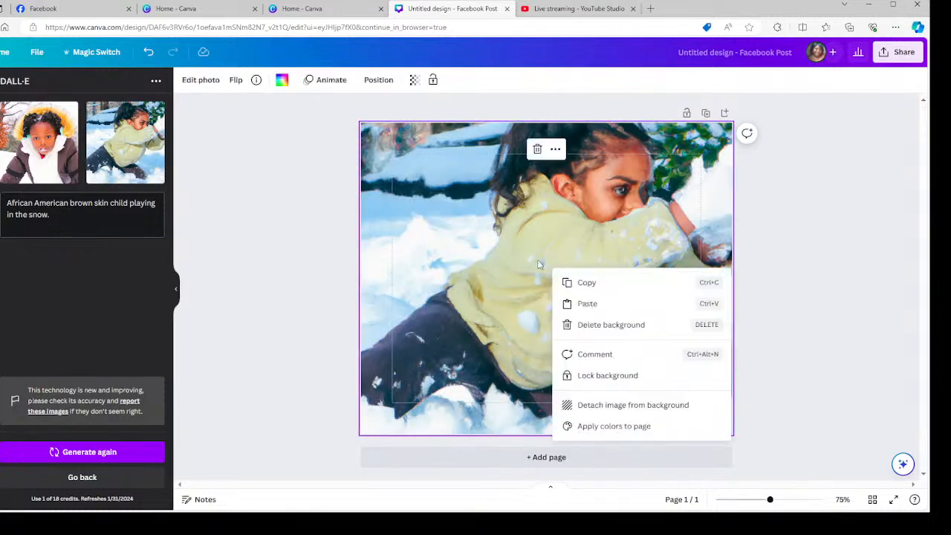
click(644, 409)
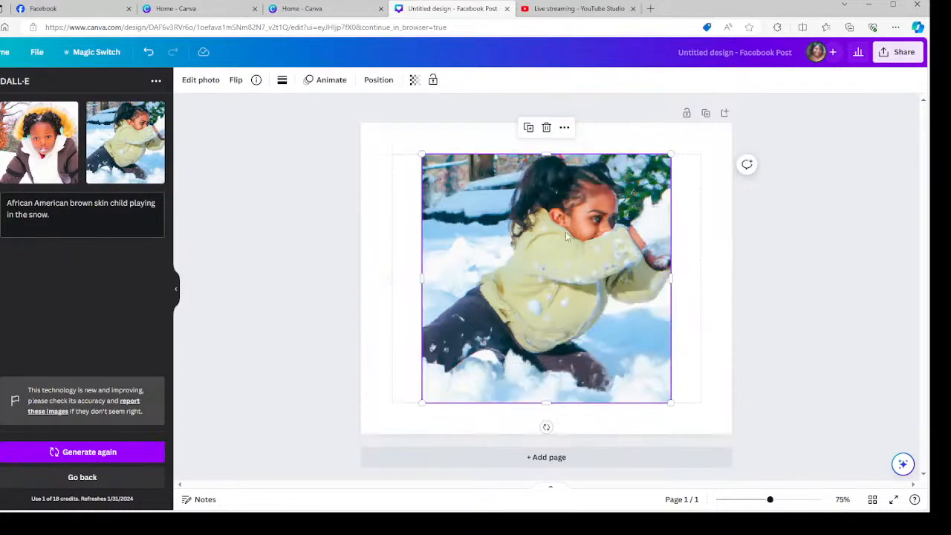
click(548, 129)
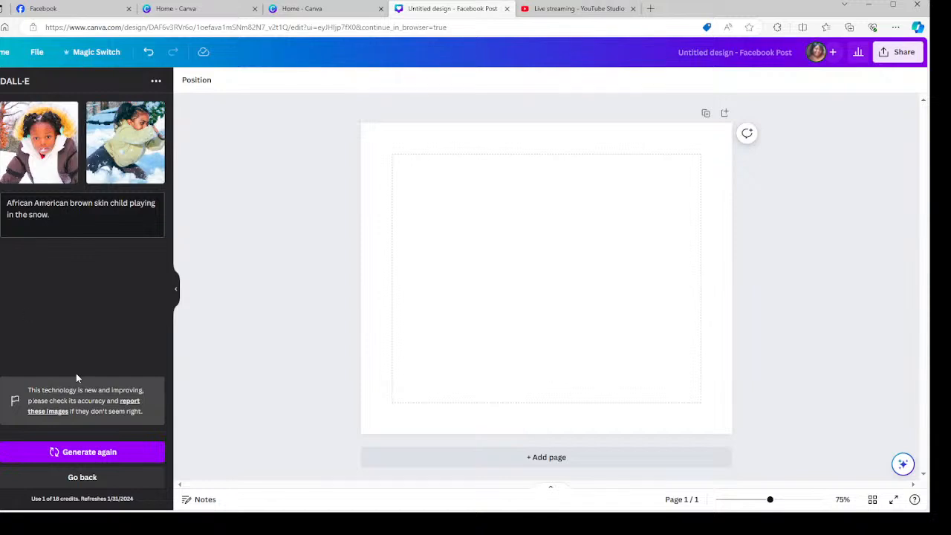
Generate DALL·E images from a random 'Synthwave sports car' example prompt.
click(63, 475)
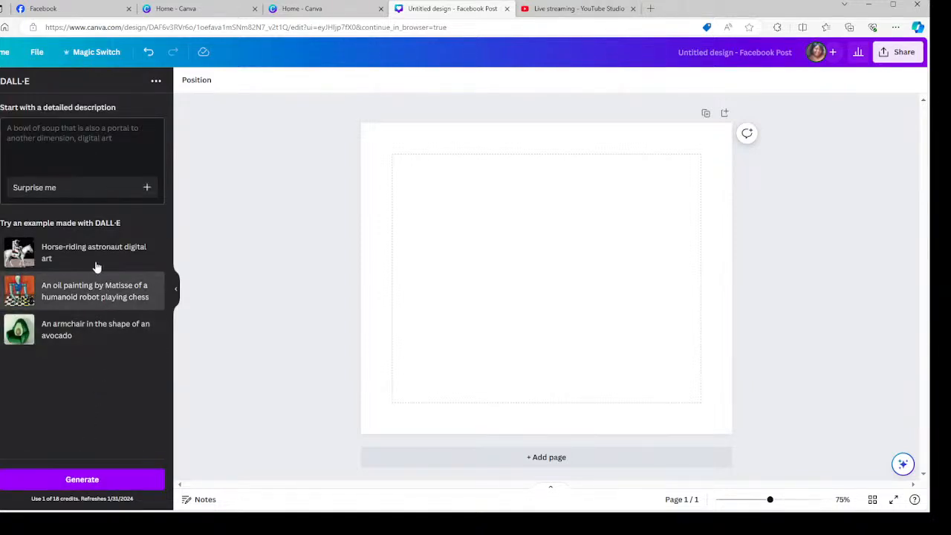
click(63, 195)
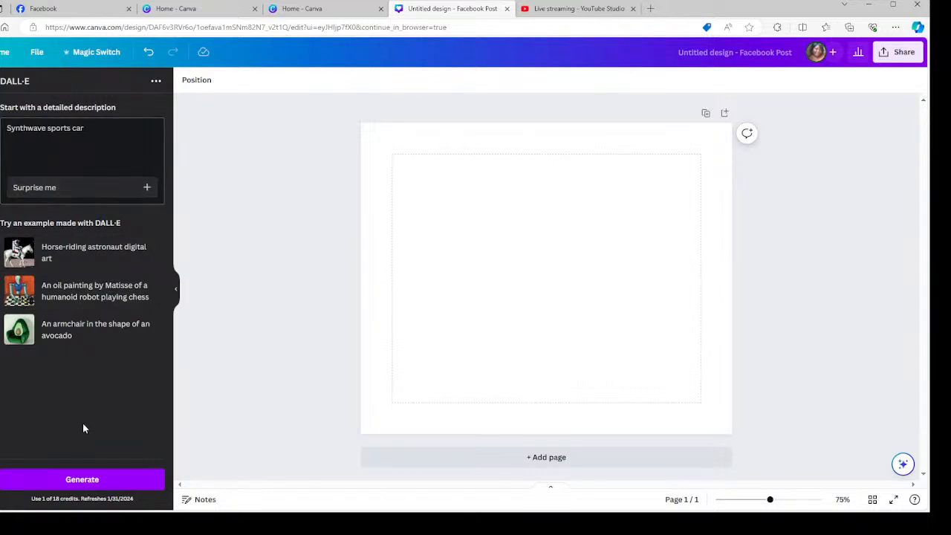
click(68, 479)
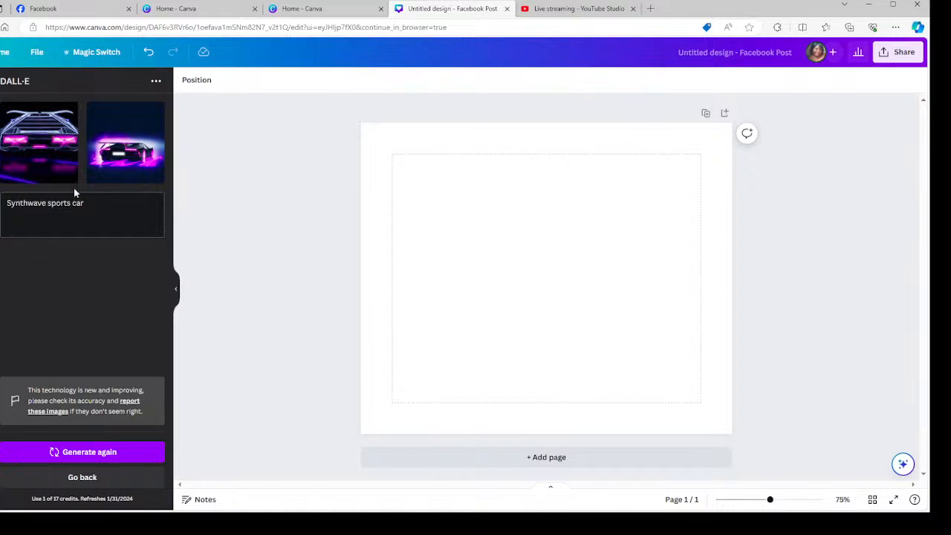
Set the second car image as the page background, then detach and delete it.
click(135, 167)
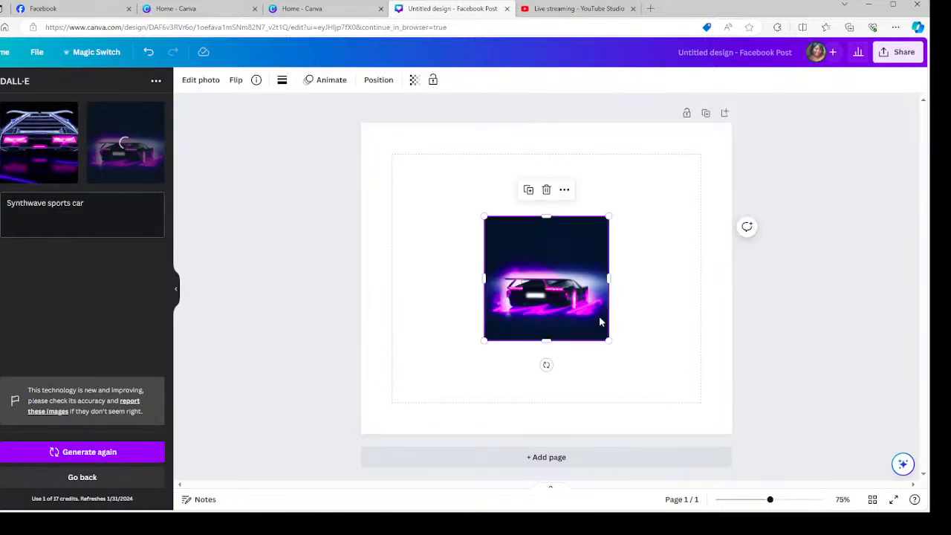
right_click(537, 297)
click(578, 469)
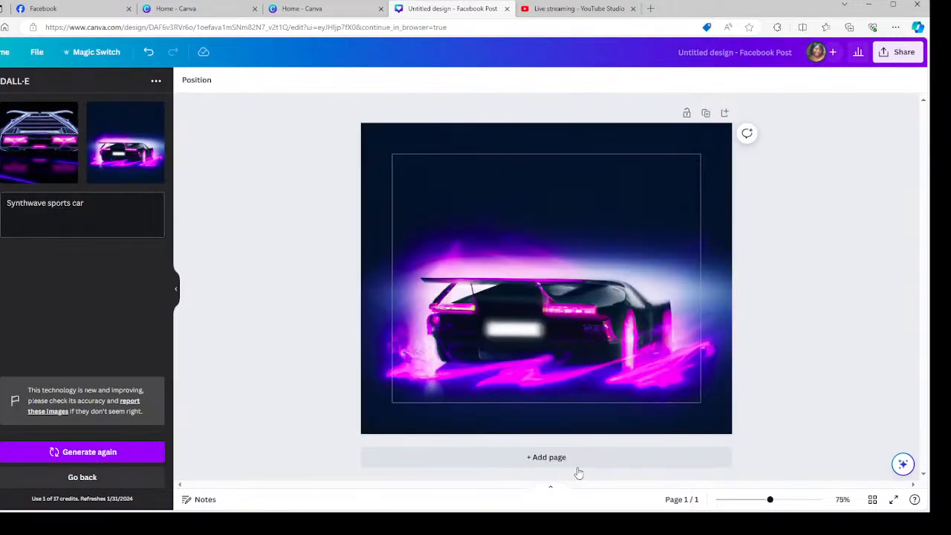
right_click(545, 193)
click(607, 330)
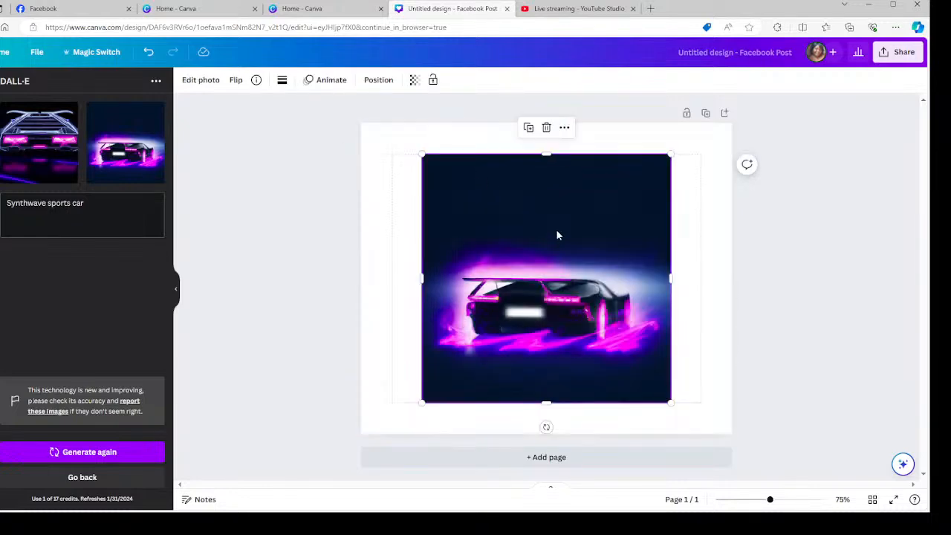
click(547, 128)
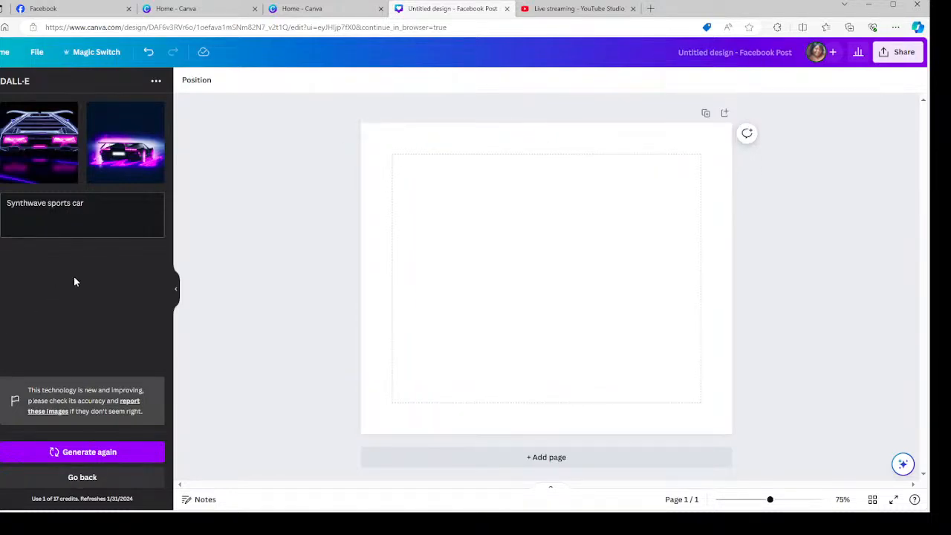
click(1, 321)
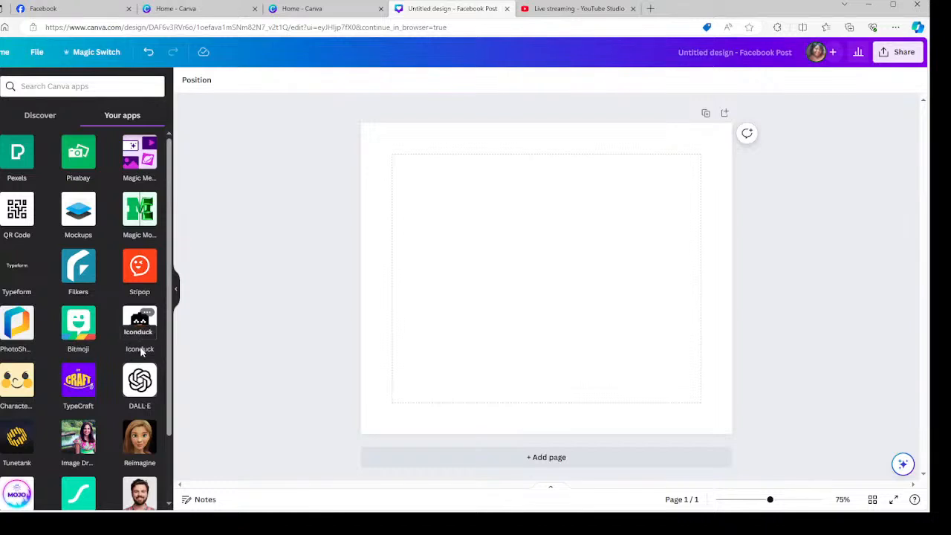
Look through the D-ID AI Presenters app, then go back to Your apps and launch Mojo AI.
scroll(141, 352, down, 1)
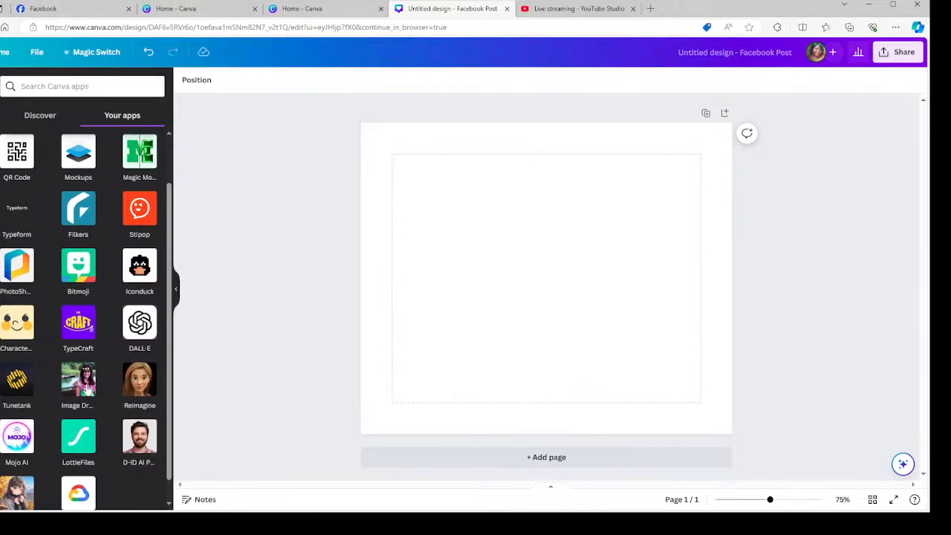
scroll(78, 376, down, 1)
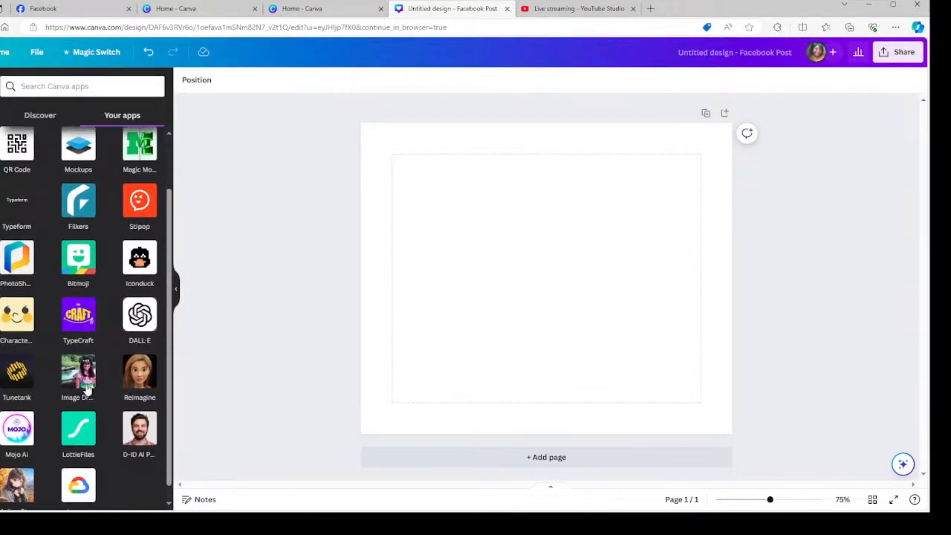
click(148, 416)
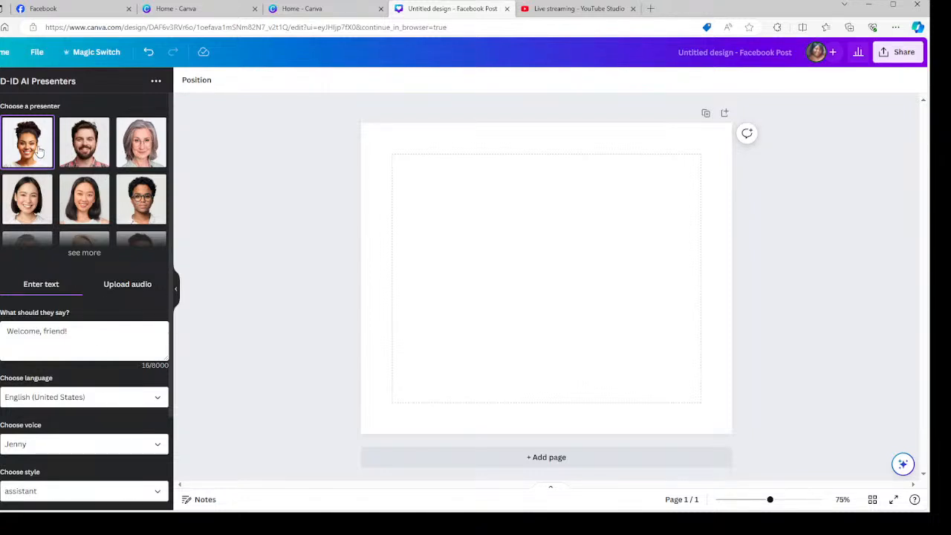
scroll(96, 192, down, 3)
scroll(100, 200, up, 1)
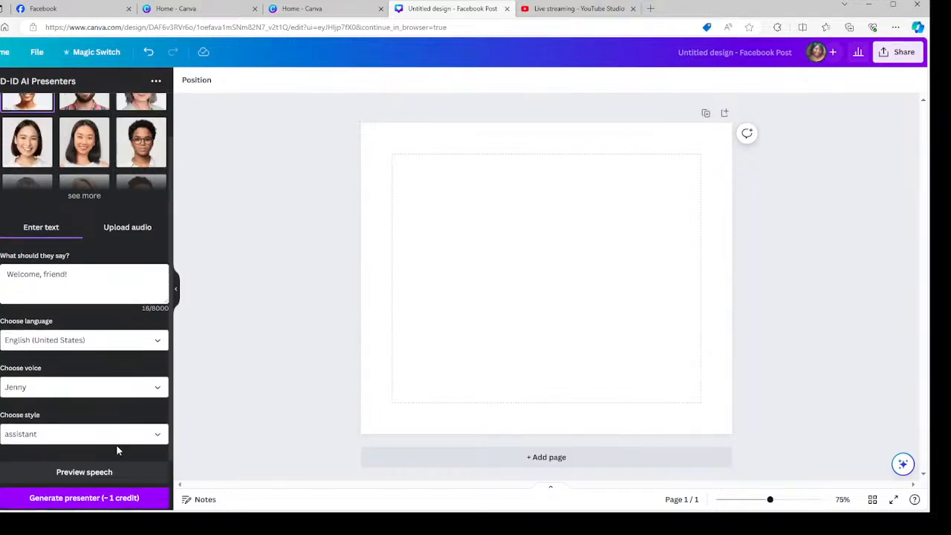
scroll(97, 446, down, 1)
scroll(60, 427, up, 1)
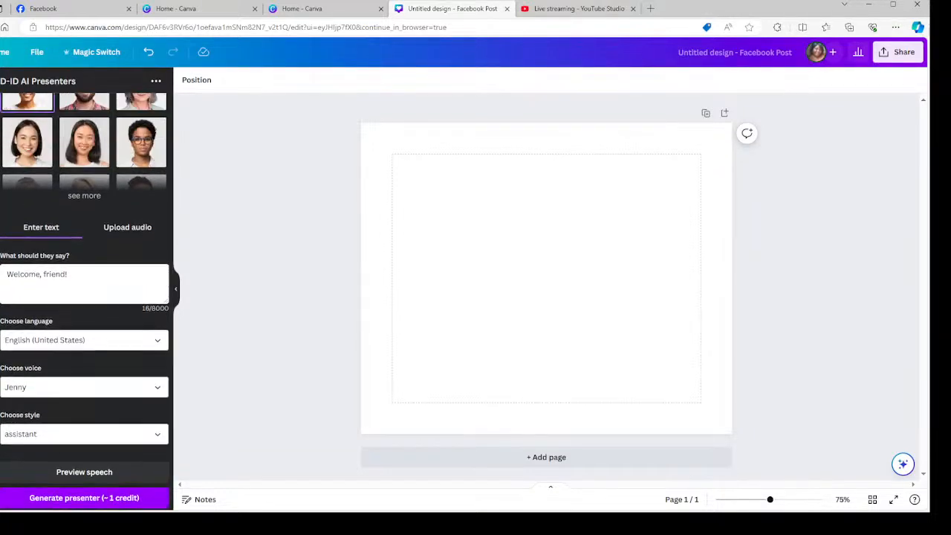
click(1, 372)
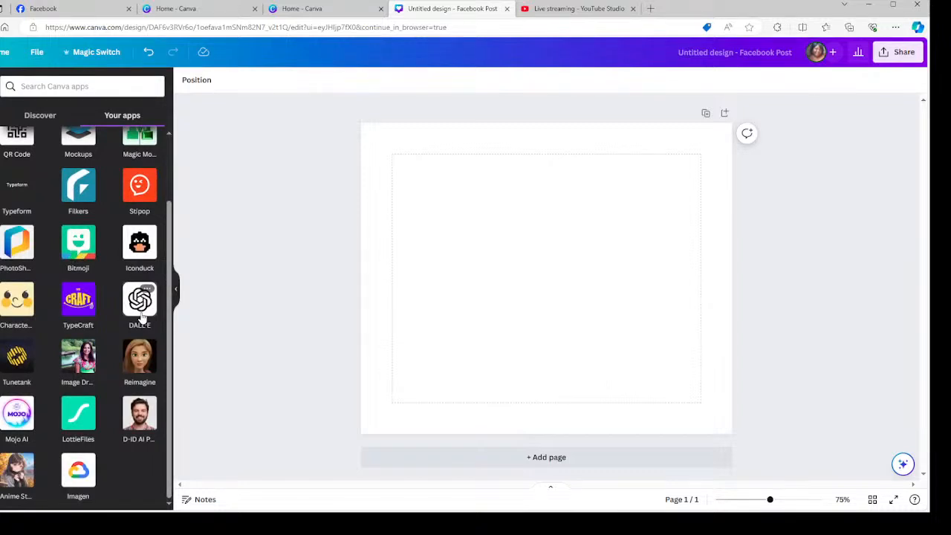
click(20, 419)
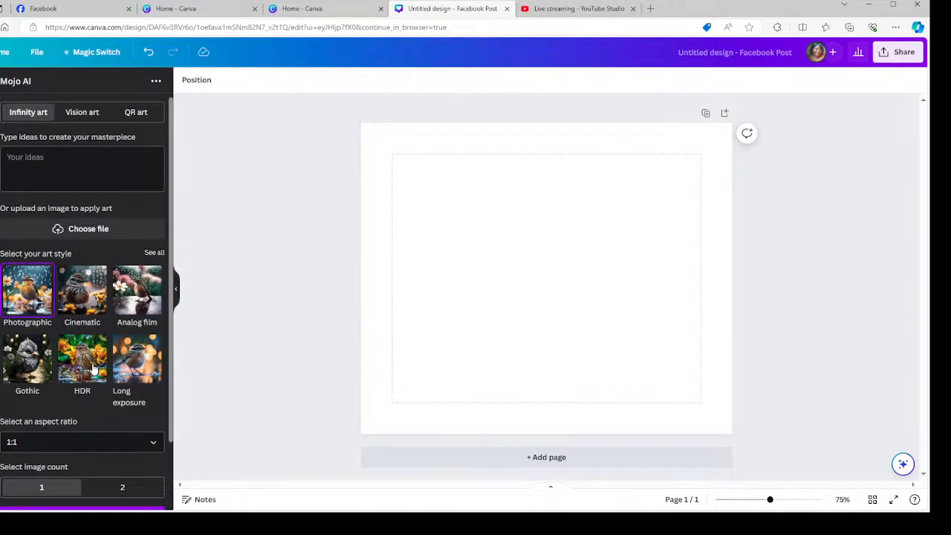
Describe a brown-skinned African American woman wearing winter clothes while walking in the snow.
click(41, 160)
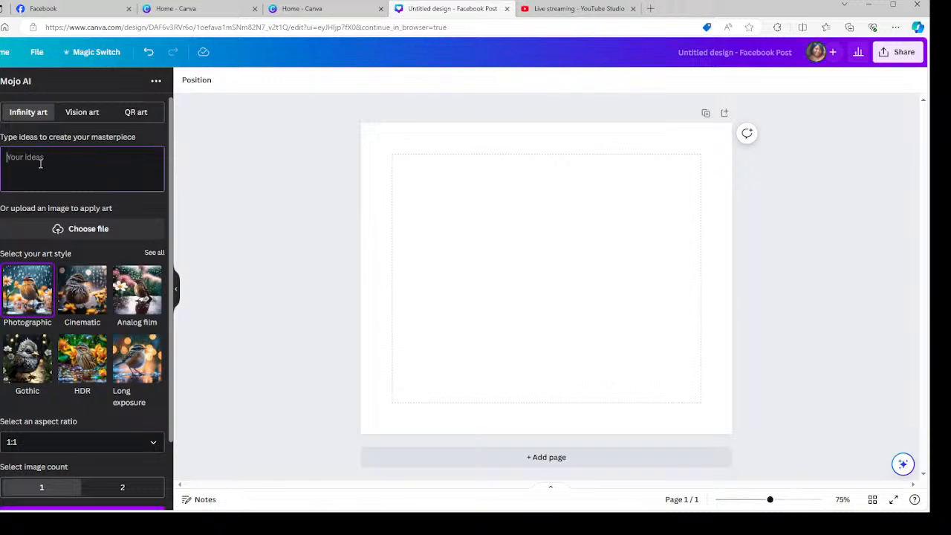
text(Afria)
text(an American)
text( you)
text(or)
key(BackSpace)
key(BackSpace)
text(rown ski)
text(n )
text(woman pla)
text(yi)
key(BackSpace)
key(BackSpace)
key(BackSpace)
key(BackSpace)
text(wer)
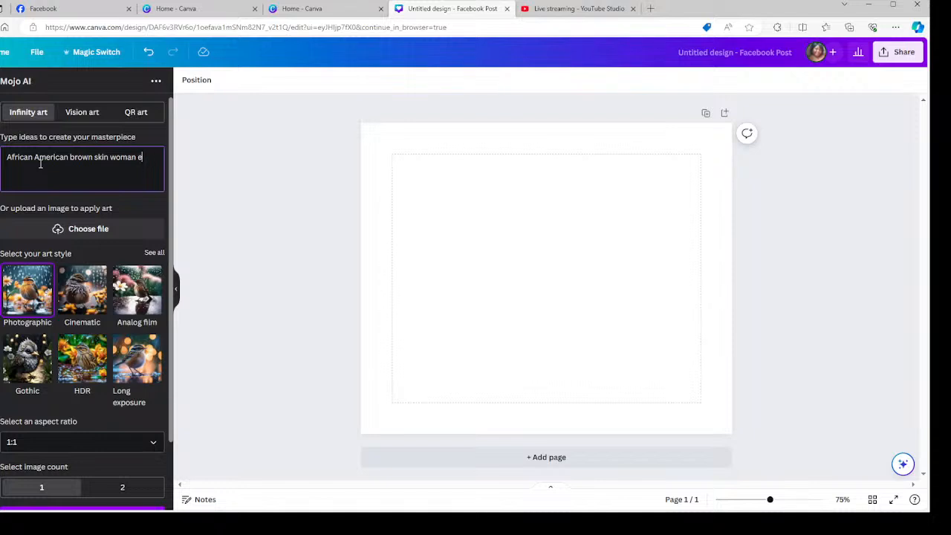
key(BackSpace)
text(aring her winter clothes with)
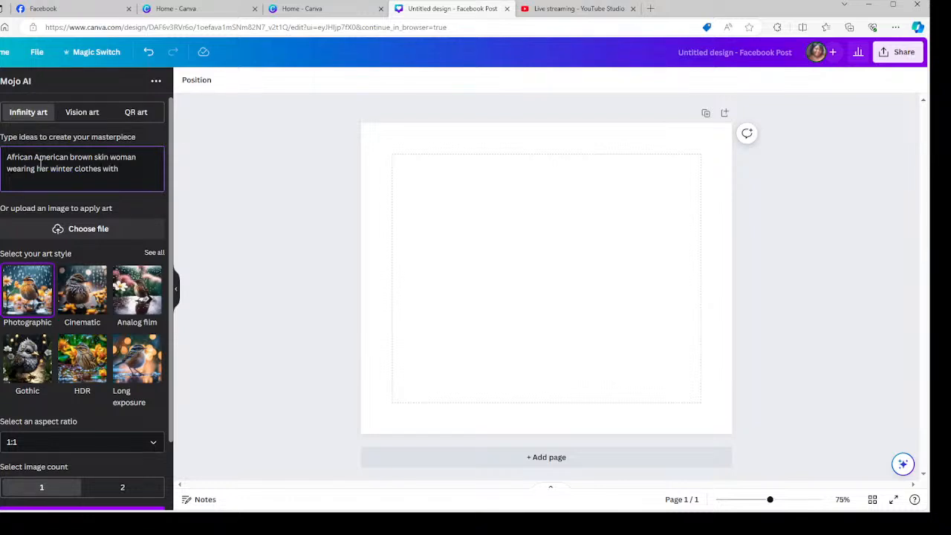
key(BackSpace)
key(BackSpace)
key(BackSpace)
key(BackSpace)
text(while walking in the snow)
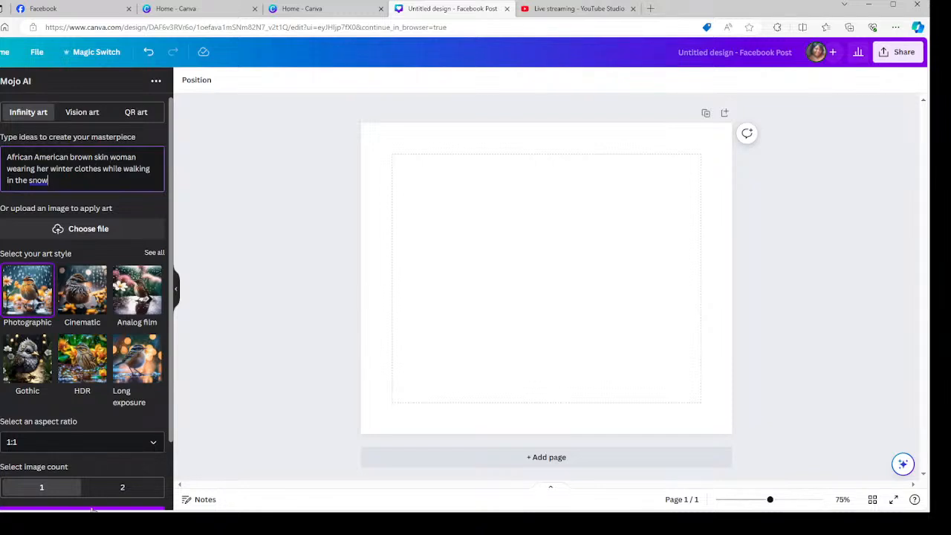
Request the Mojo AI artwork, retrying after the first attempt.
scroll(106, 454, down, 3)
click(96, 441)
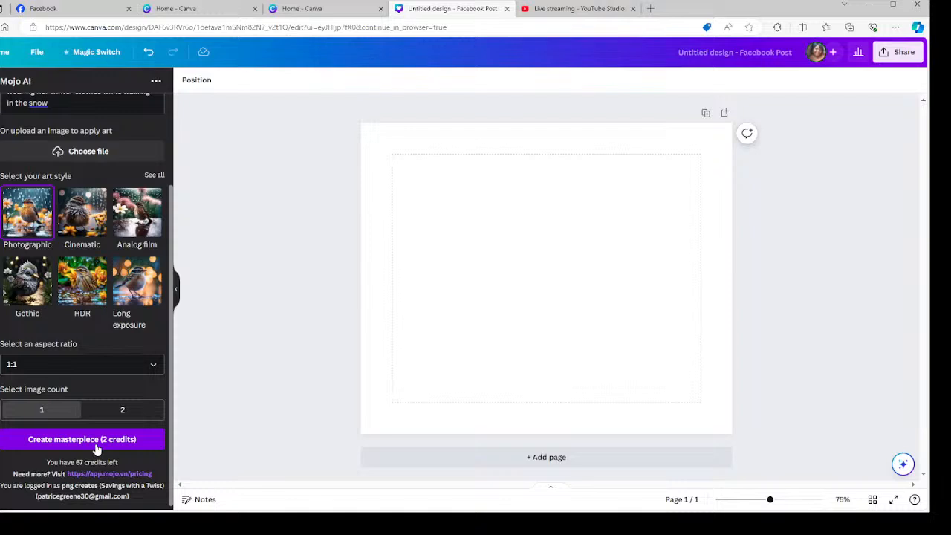
click(95, 445)
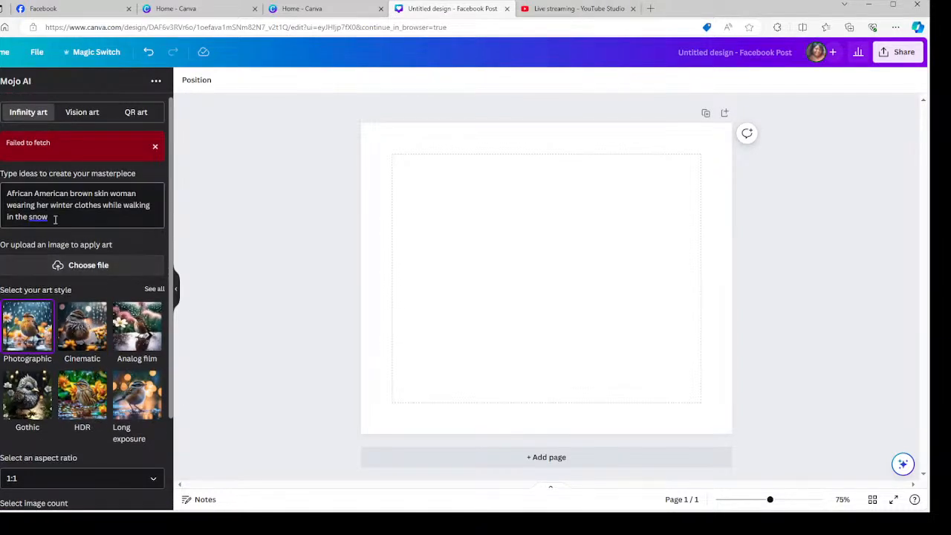
End the prompt with a period, dismiss the fetch error, and create two Mojo AI images.
click(55, 220)
text(.)
click(154, 146)
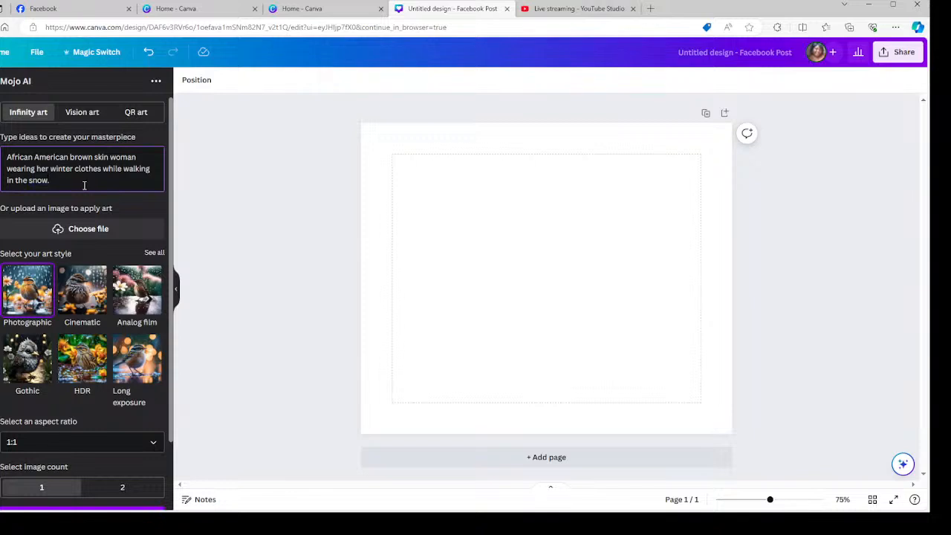
scroll(8, 260, down, 2)
click(115, 413)
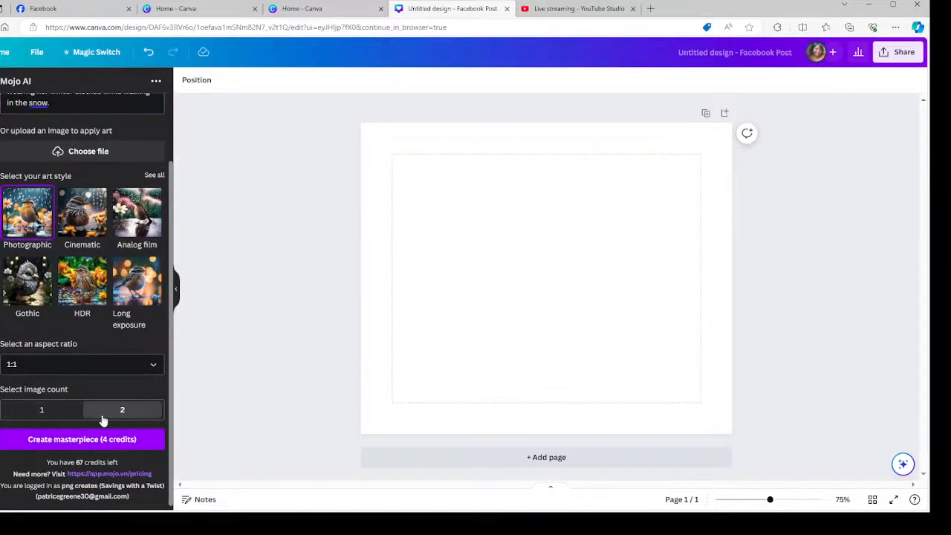
click(83, 440)
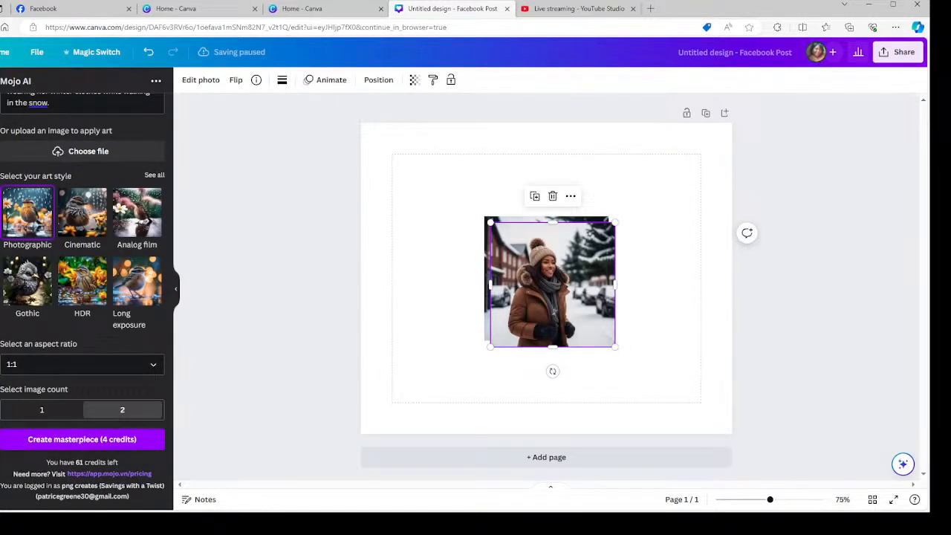
Add a second page, move one portrait onto it, and make page 1's photo its background.
click(546, 457)
scroll(535, 275, up, 3)
drag(550, 212, 553, 453)
right_click(549, 170)
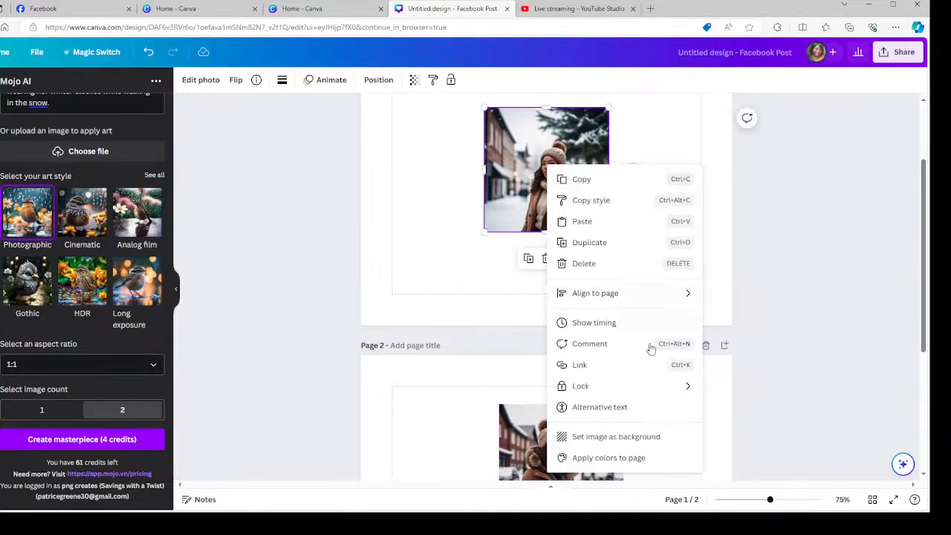
click(626, 436)
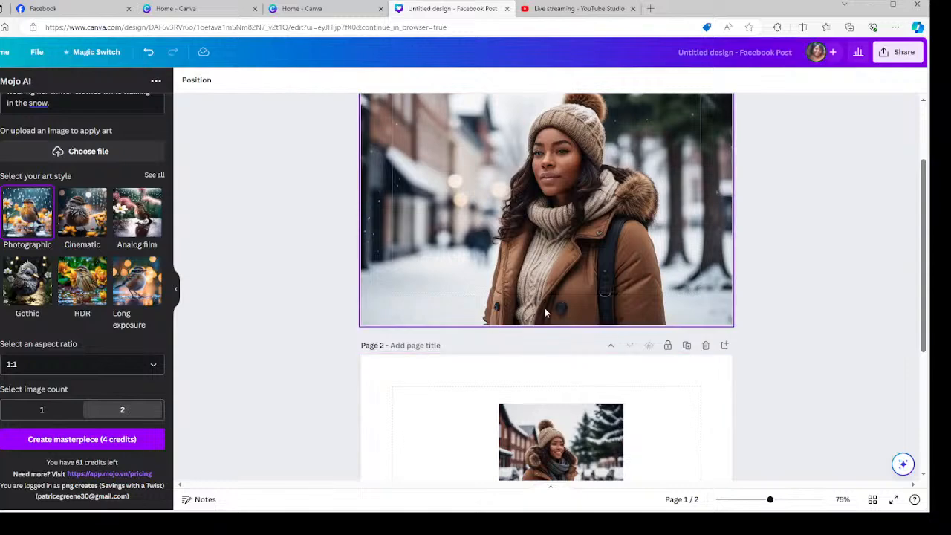
Make the smiling woman's photo the background of page 2.
scroll(544, 307, up, 1)
scroll(545, 312, up, 1)
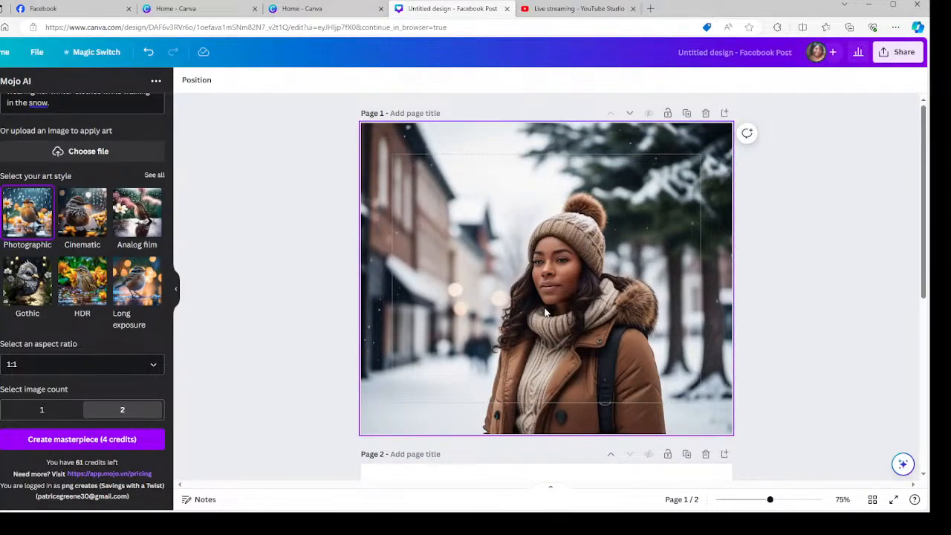
scroll(475, 341, down, 4)
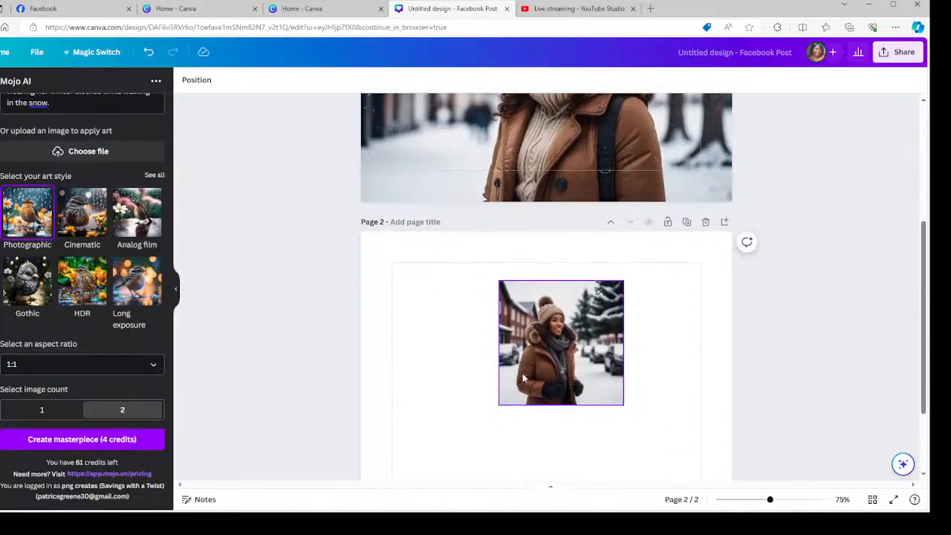
right_click(537, 372)
click(605, 470)
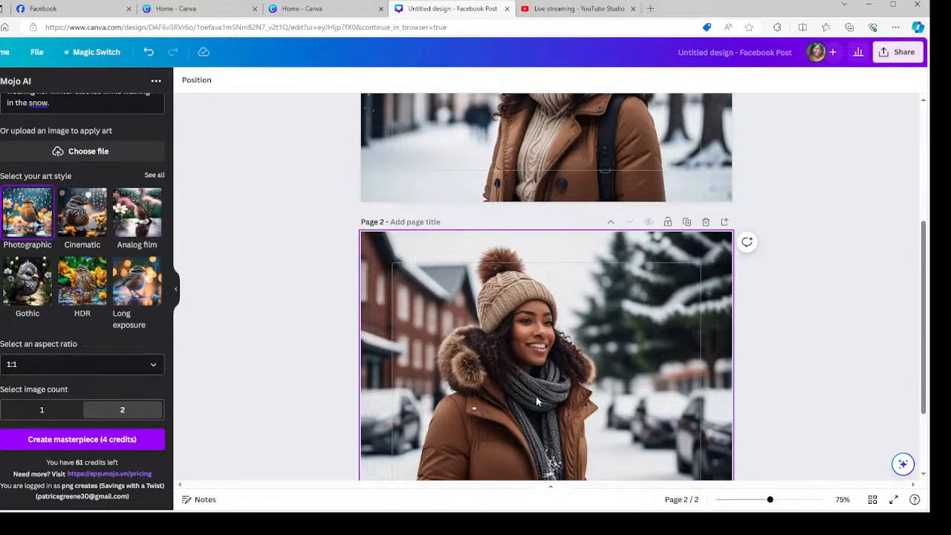
scroll(535, 396, down, 1)
scroll(515, 396, down, 1)
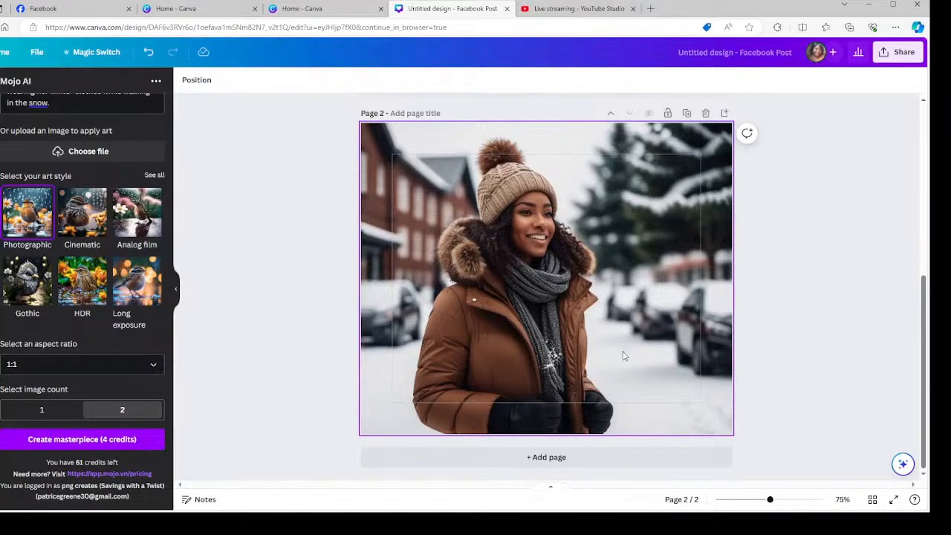
scroll(623, 353, up, 5)
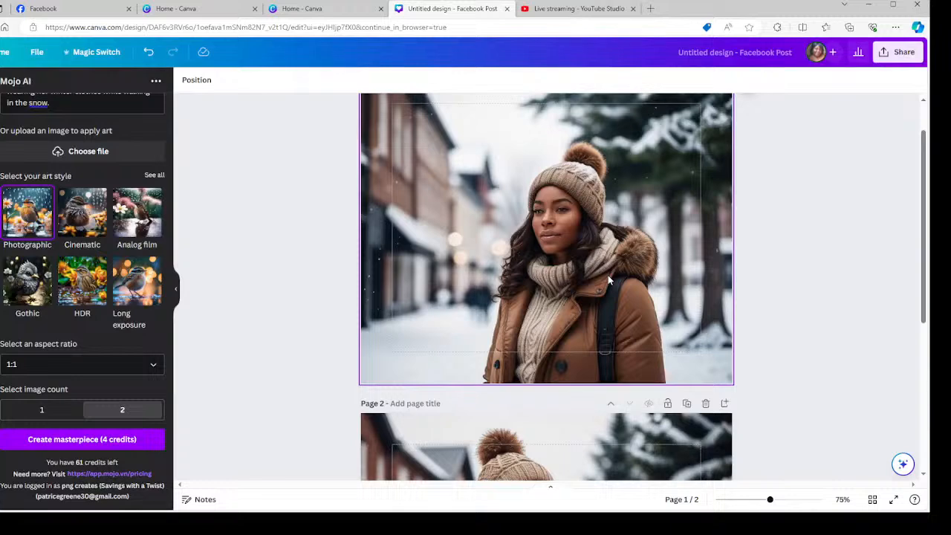
scroll(496, 306, up, 1)
scroll(496, 306, up, 1)
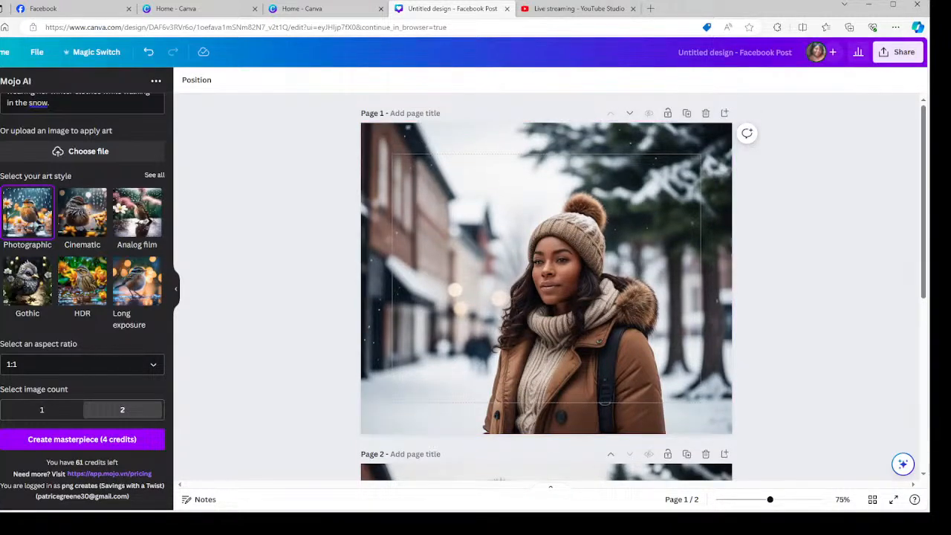
click(1, 126)
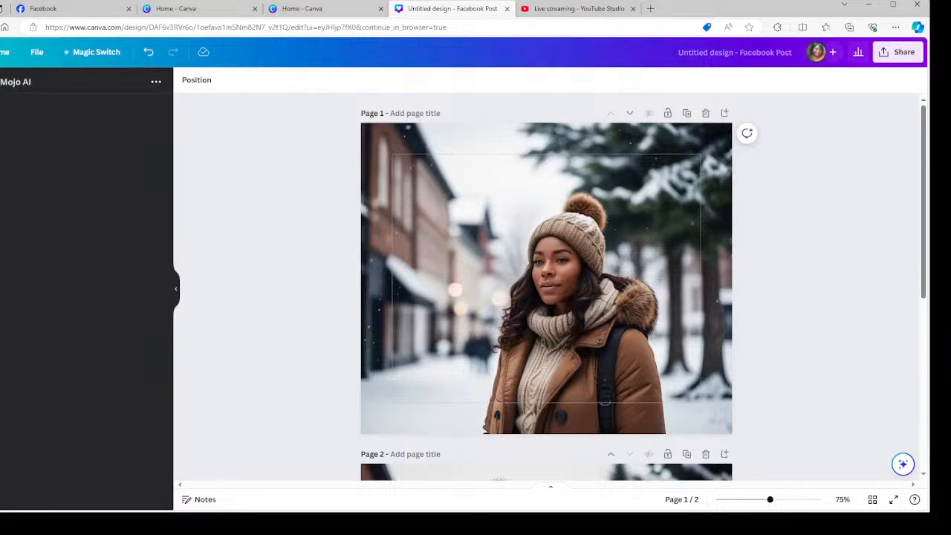
Search elements for 'snowing' and filter the results to Graphics.
click(95, 87)
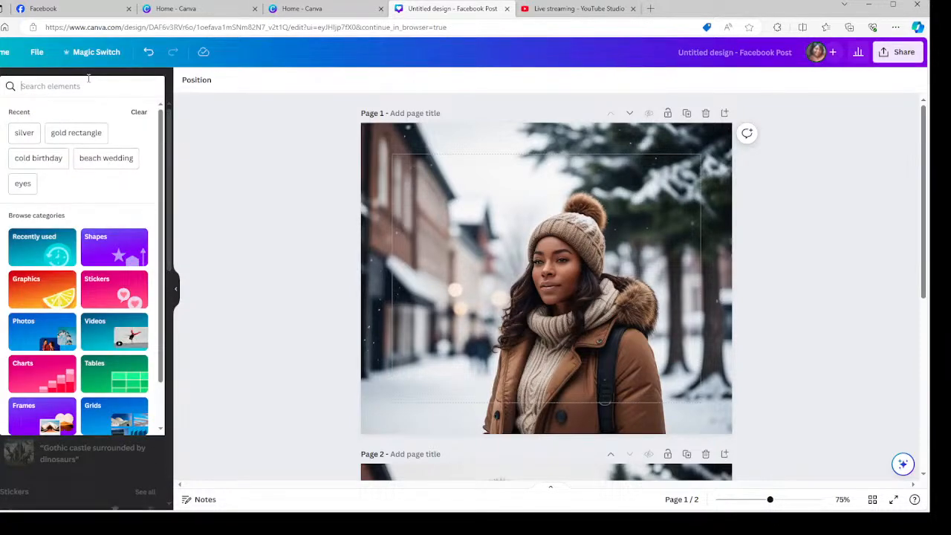
text(abn)
key(BackSpace)
key(BackSpace)
key(BackSpace)
text(snowing)
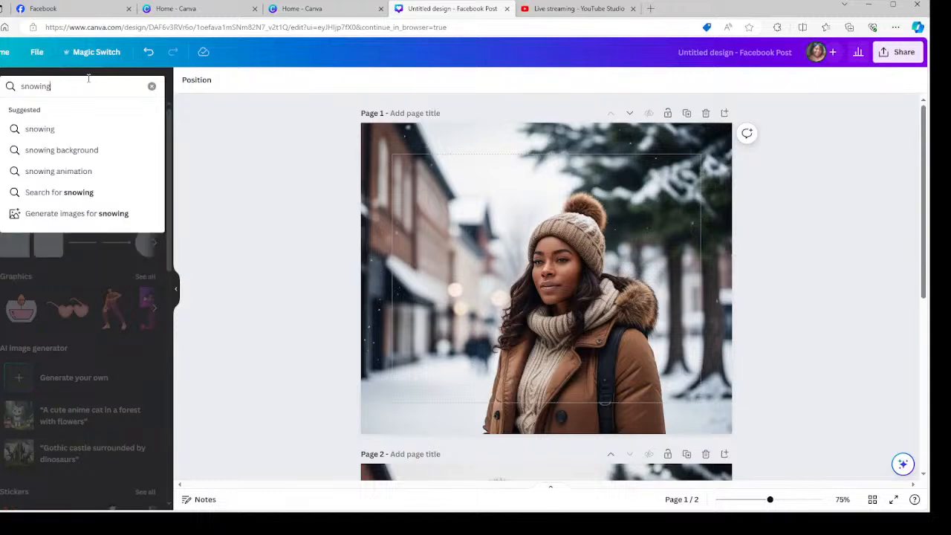
click(88, 128)
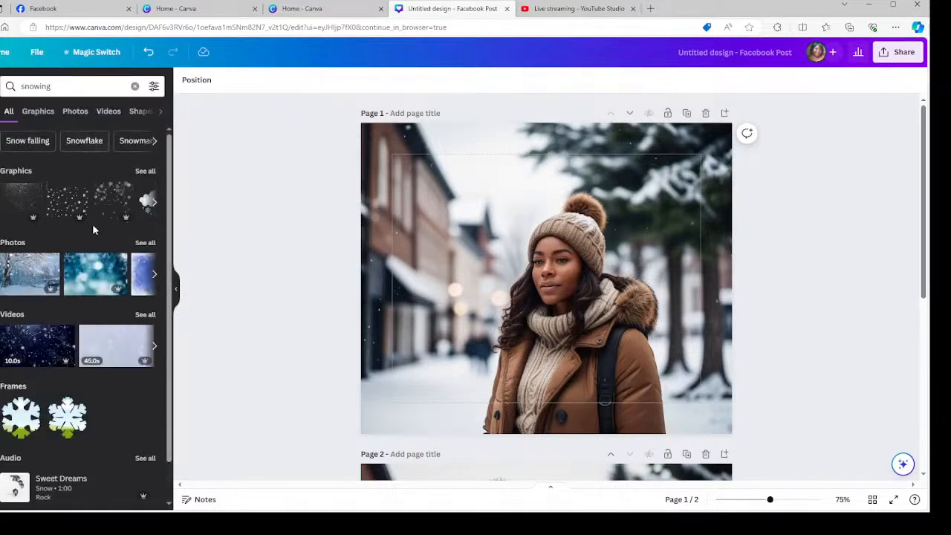
click(108, 110)
click(52, 111)
click(36, 112)
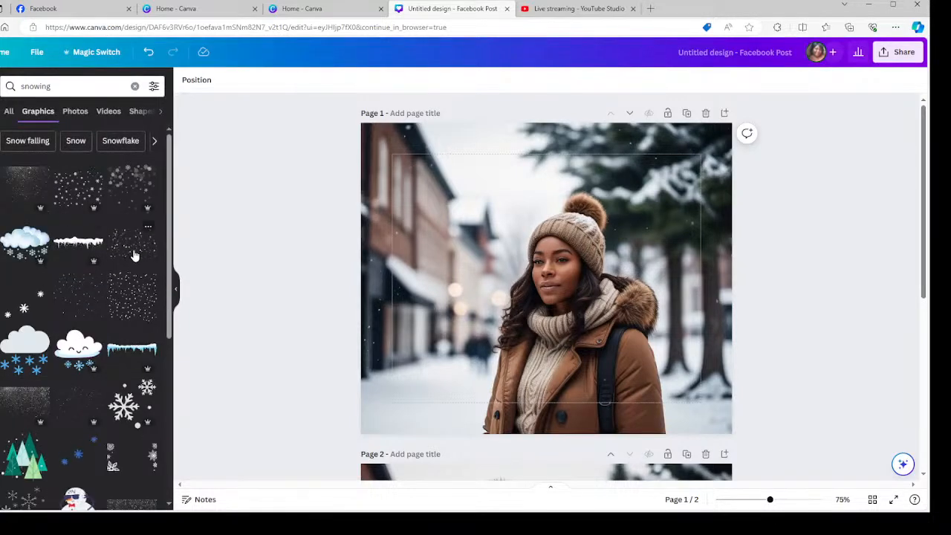
click(134, 251)
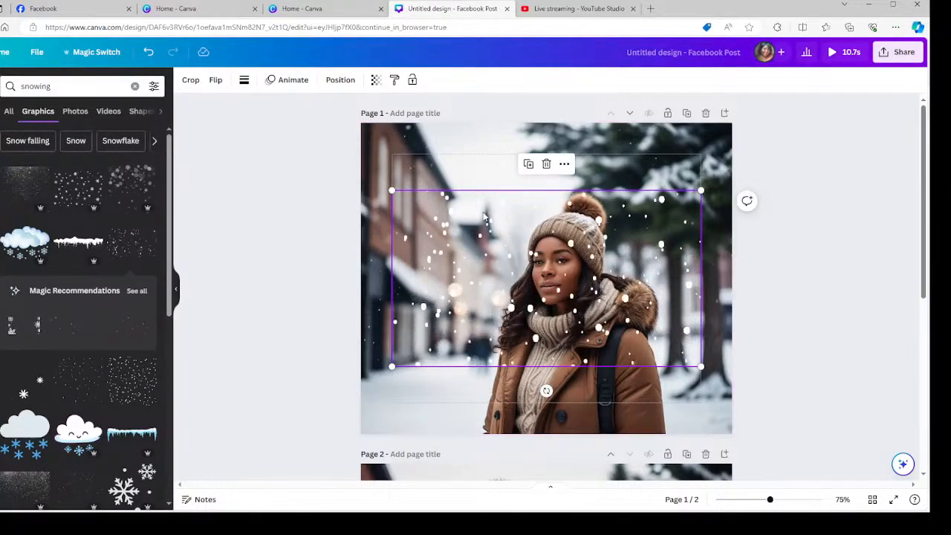
drag(393, 190, 341, 161)
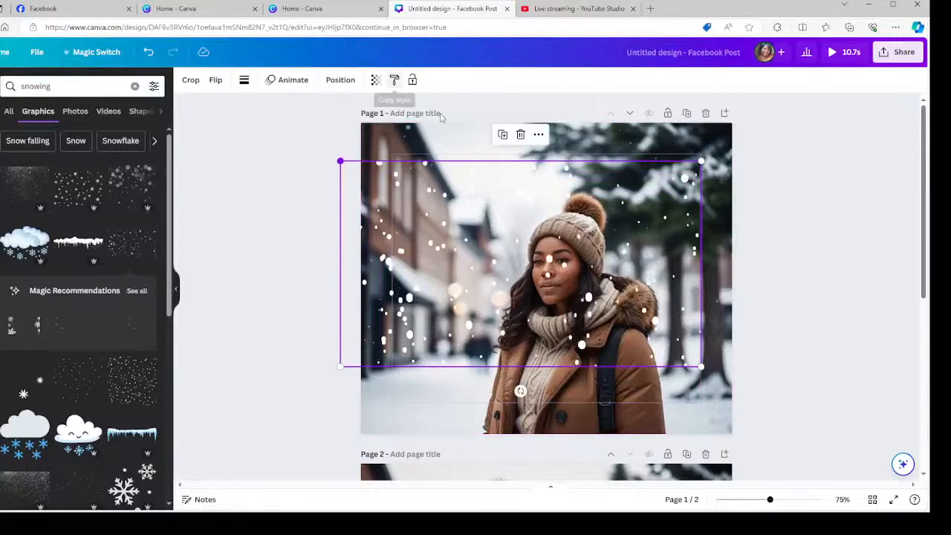
drag(700, 161, 808, 100)
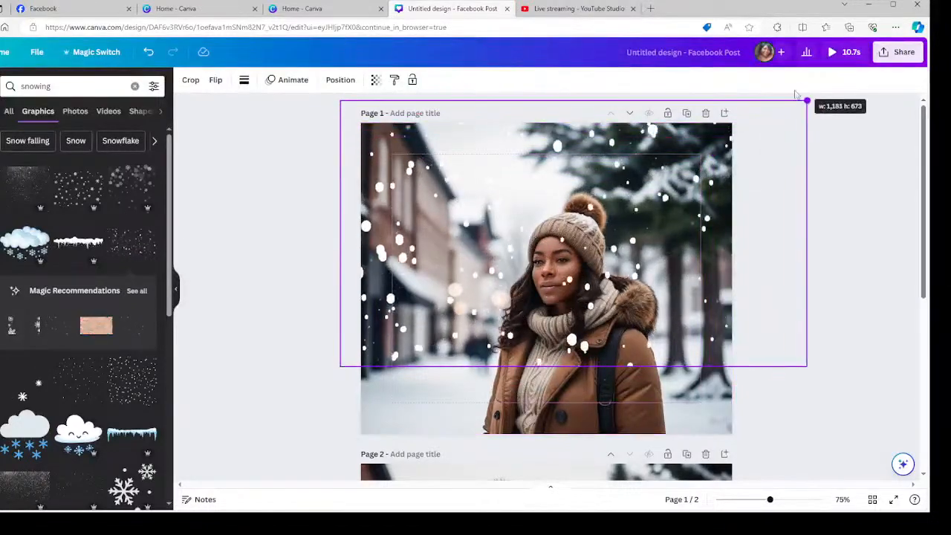
drag(807, 366, 919, 442)
drag(665, 336, 591, 340)
right_click(435, 270)
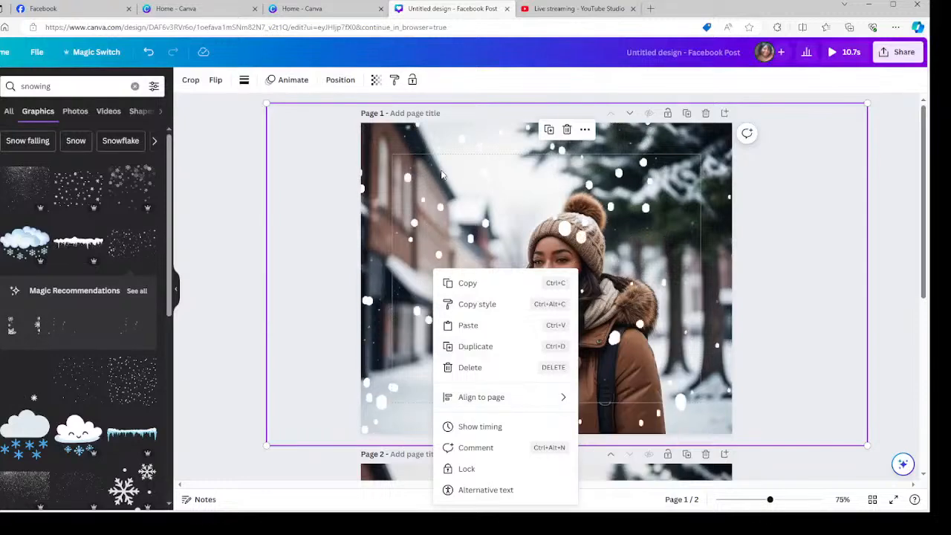
click(431, 137)
click(774, 288)
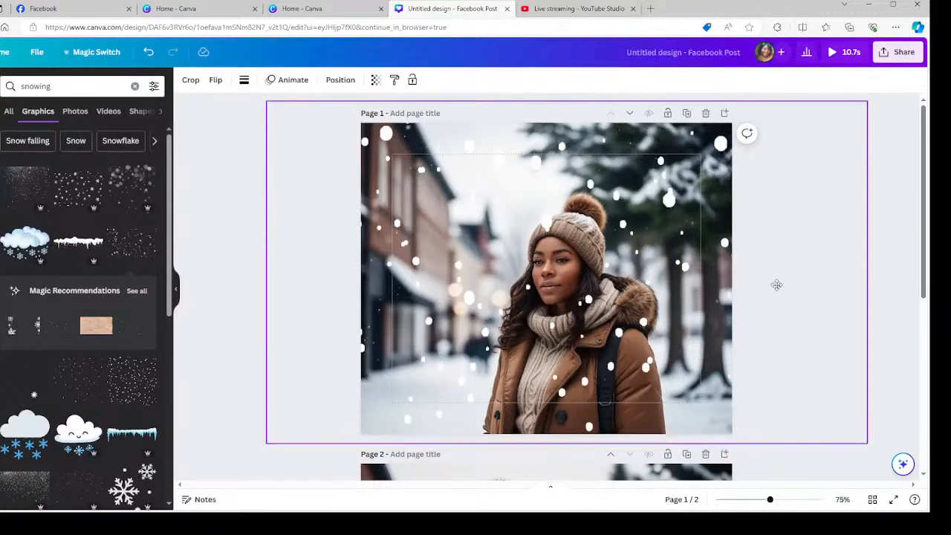
click(774, 291)
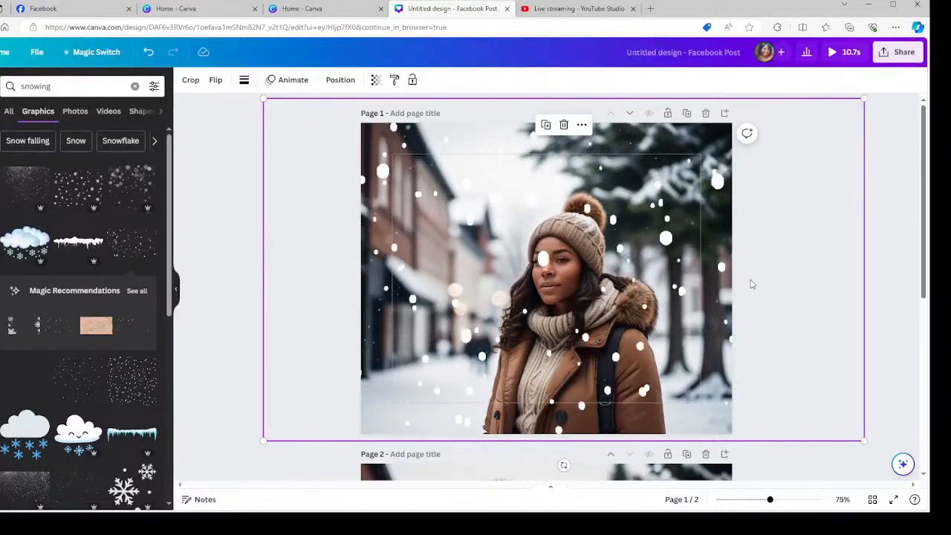
right_click(475, 295)
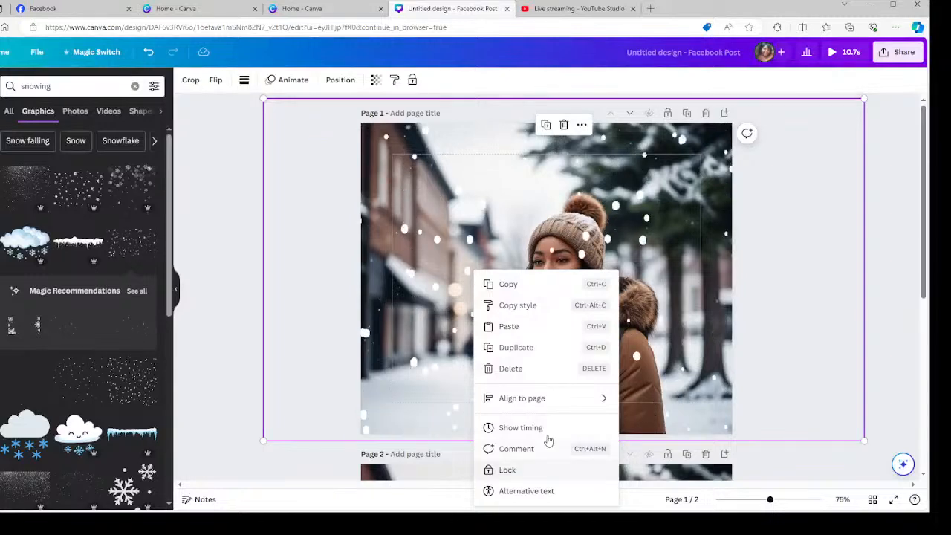
click(767, 214)
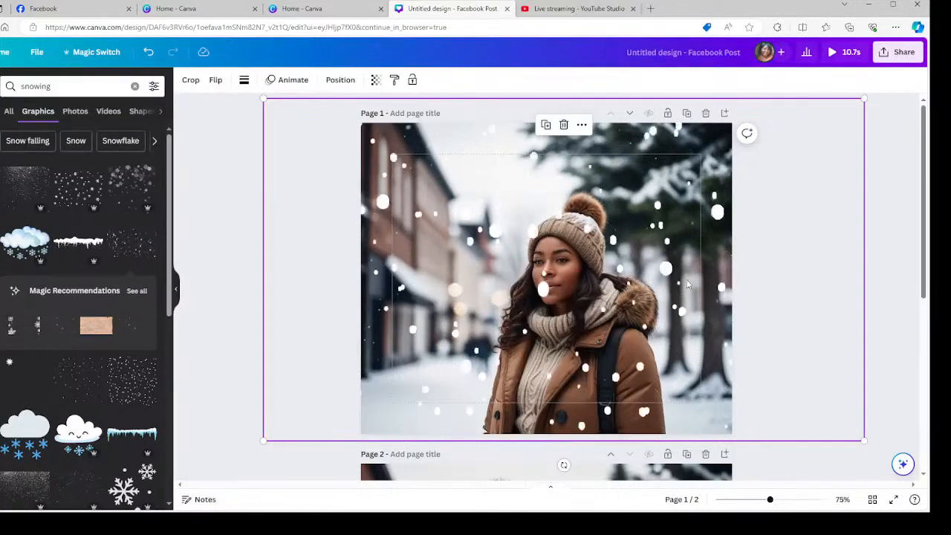
click(563, 125)
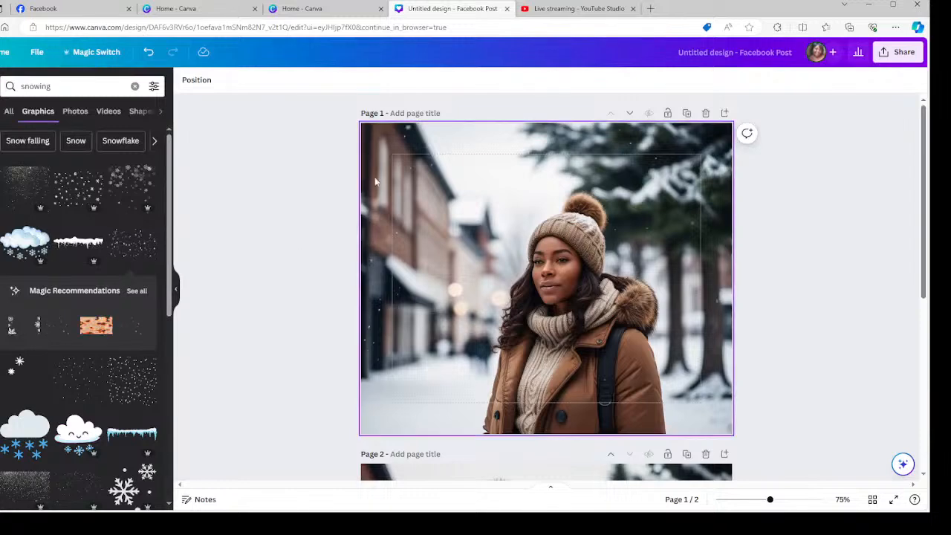
Select the page 1 snowy-street portrait and launch Magic Eraser from Edit photo.
click(518, 262)
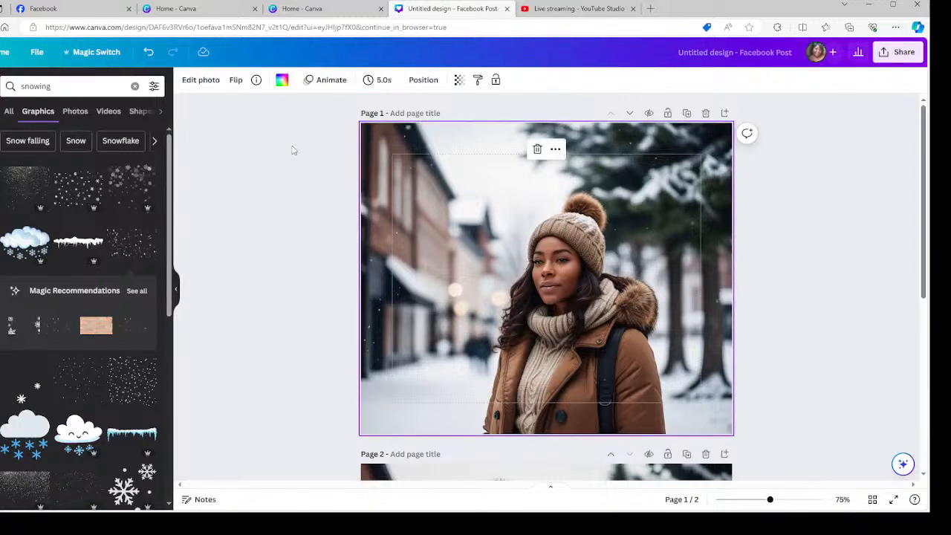
click(199, 81)
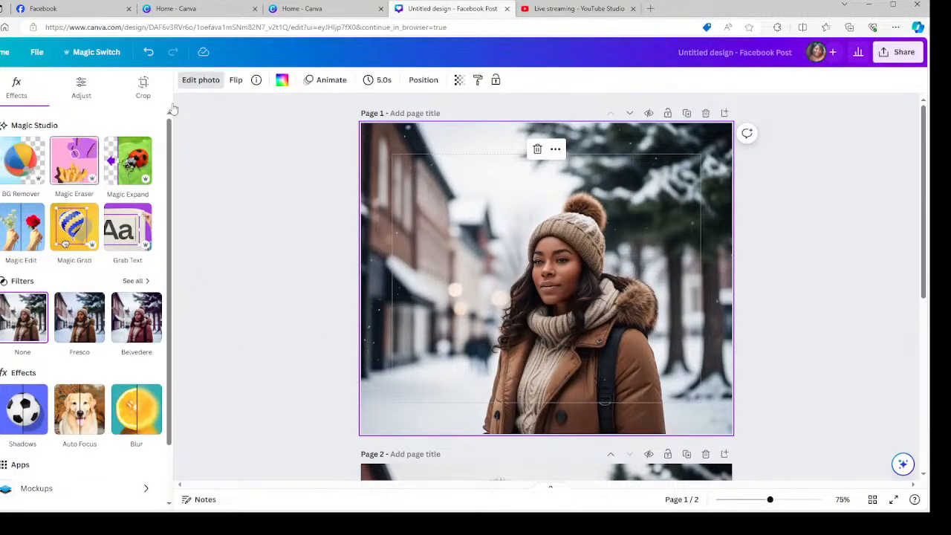
click(67, 169)
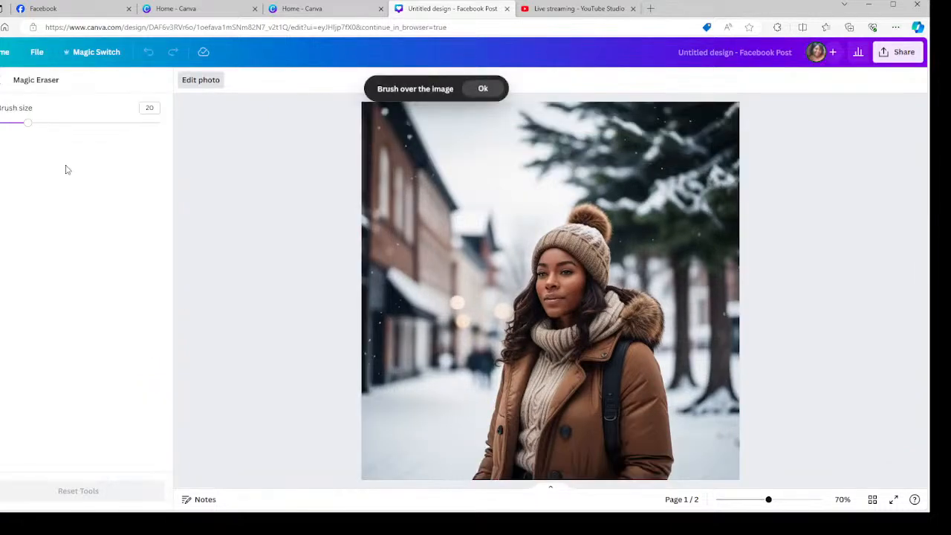
Set the eraser brush size to 14, erase a spot on the photo, then exit to the effects panel.
mouse_move(29, 128)
mouse_down()
mouse_move(89, 121)
mouse_move(18, 122)
mouse_up()
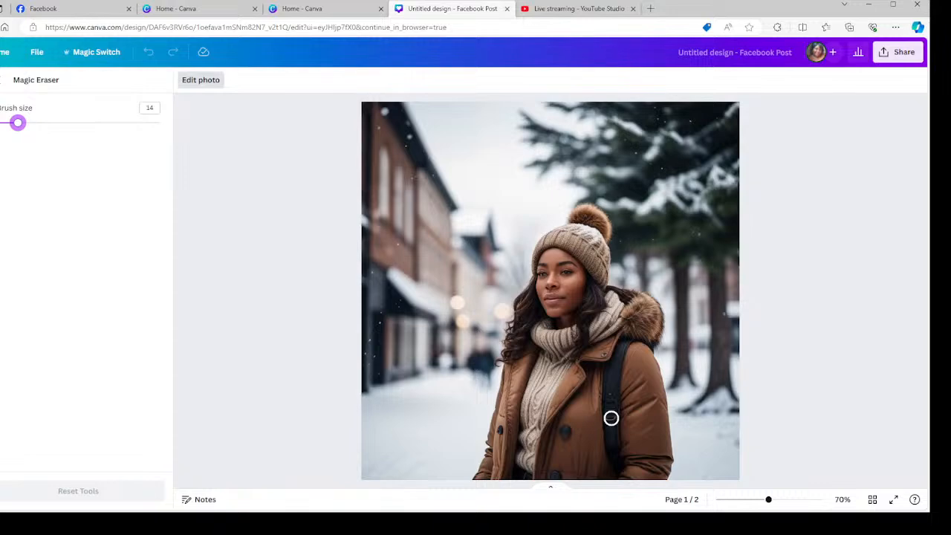
drag(612, 416, 610, 398)
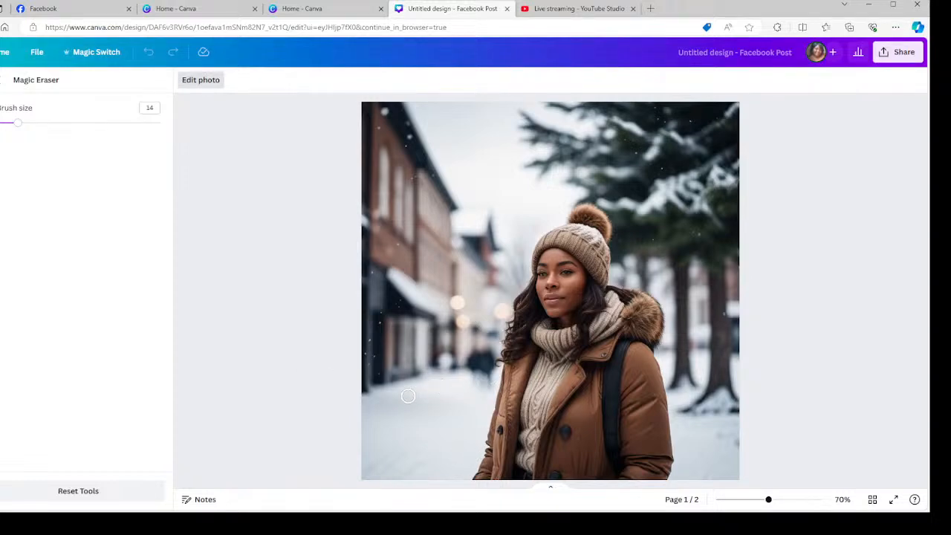
scroll(413, 376, down, 1)
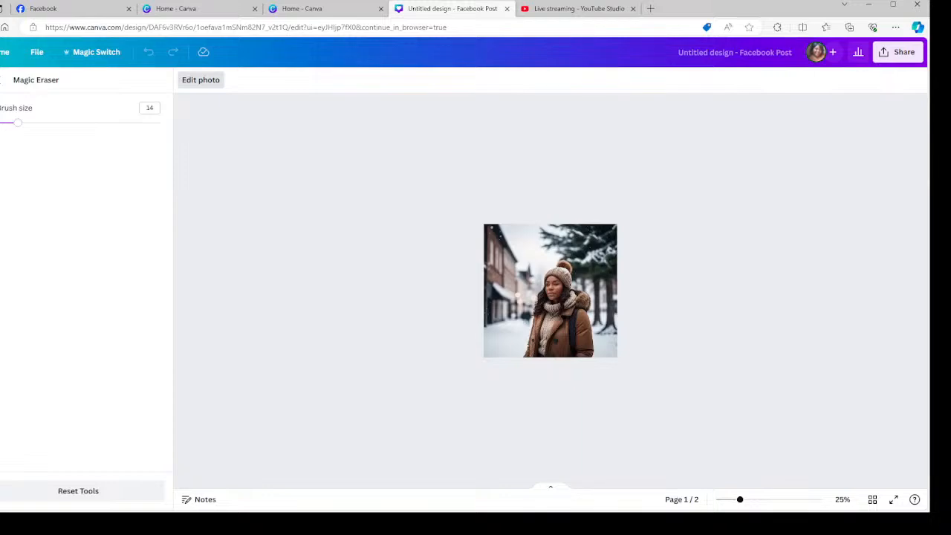
scroll(408, 362, up, 5)
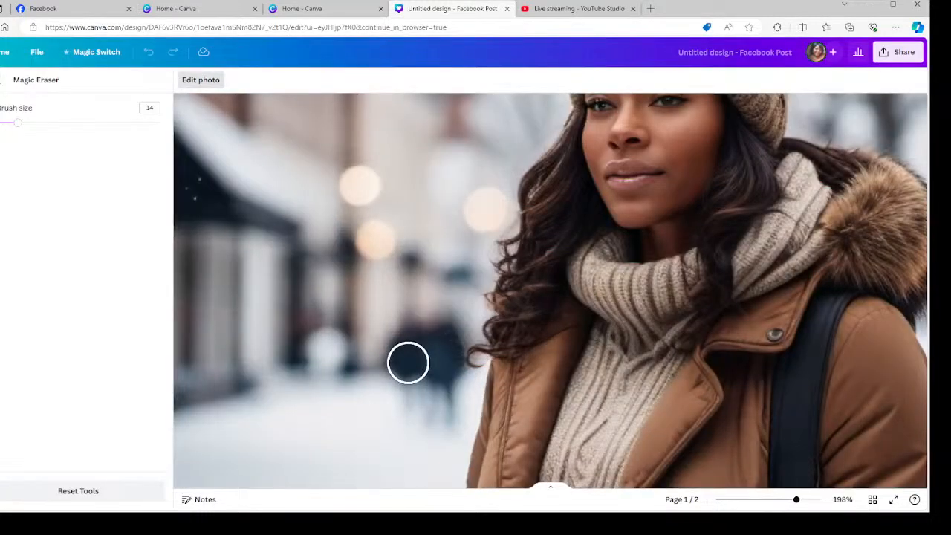
scroll(408, 363, down, 1)
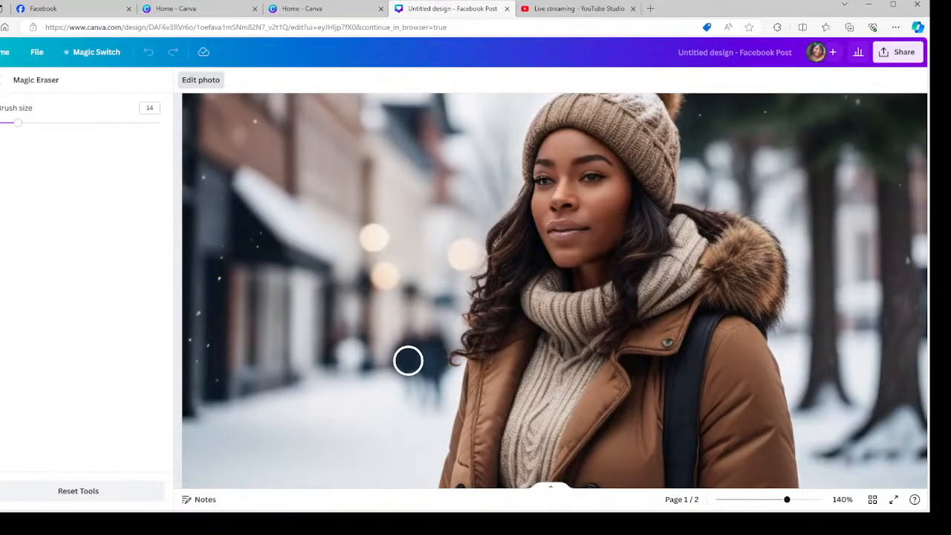
scroll(408, 361, down, 1)
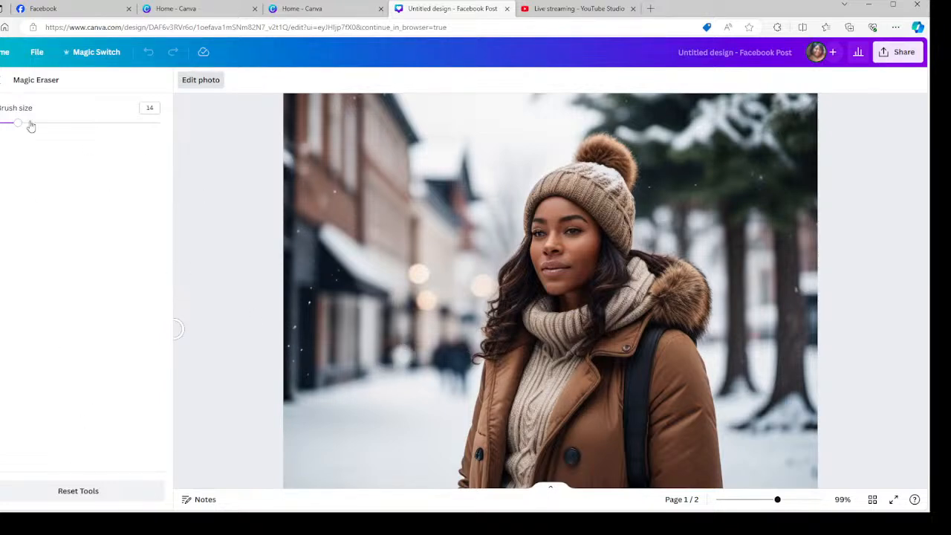
click(2, 80)
scroll(707, 438, down, 2)
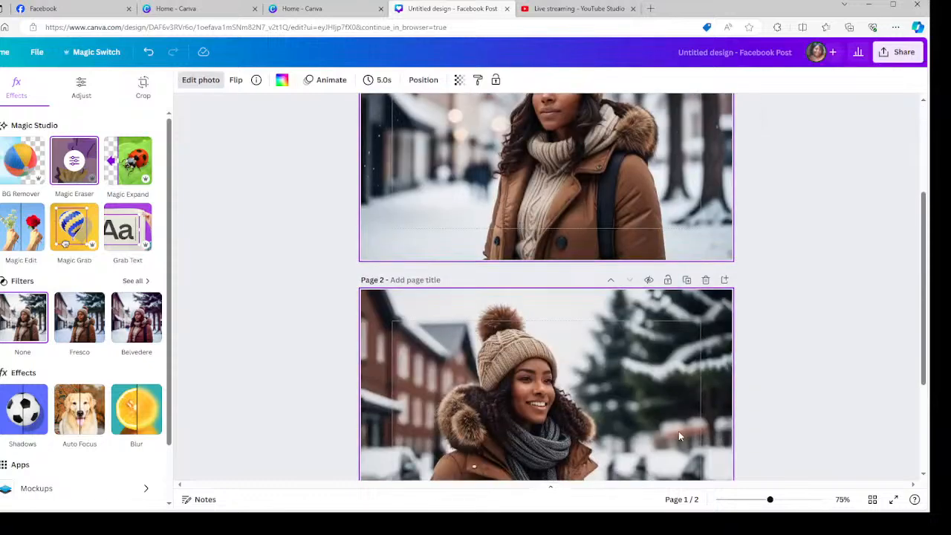
Apply Auto Focus to the page 2 woman photo with blur intensity set to about 71.
scroll(678, 431, down, 2)
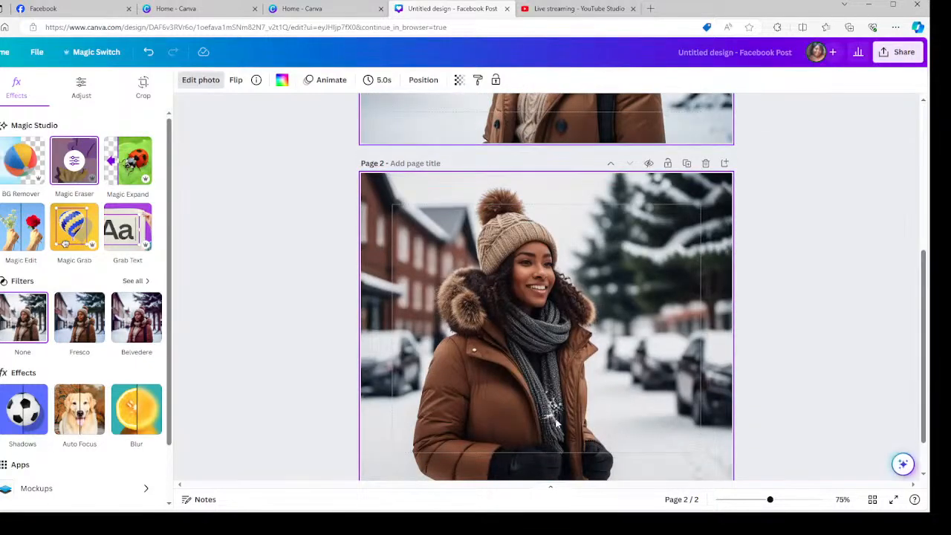
click(577, 407)
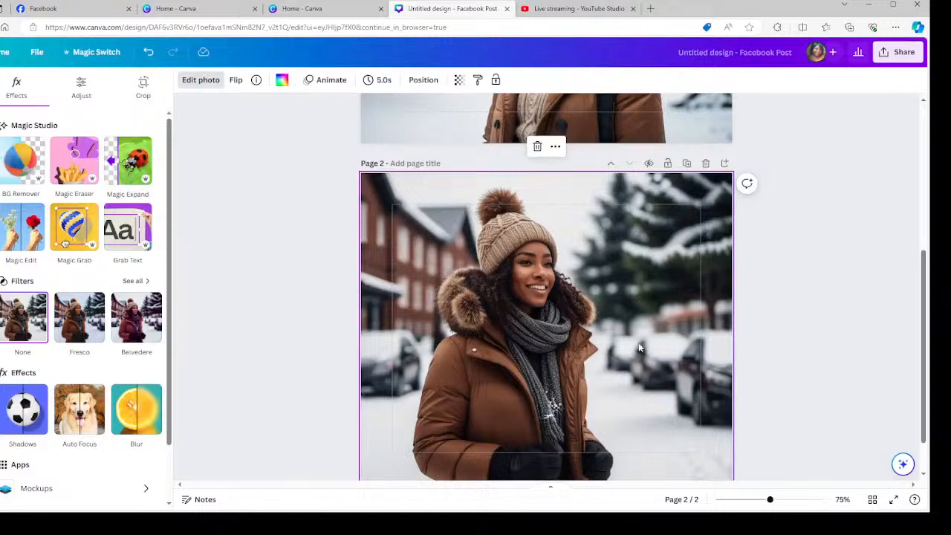
scroll(568, 401, down, 1)
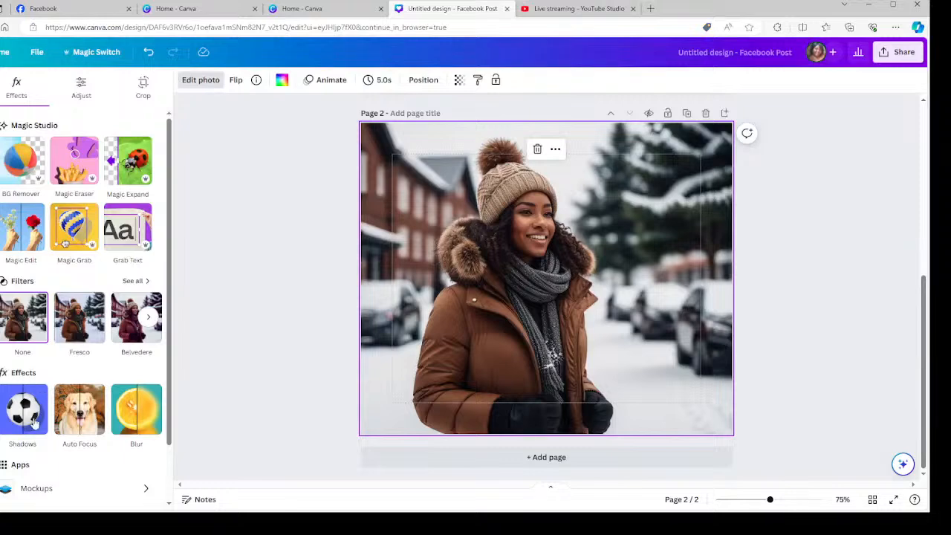
click(80, 409)
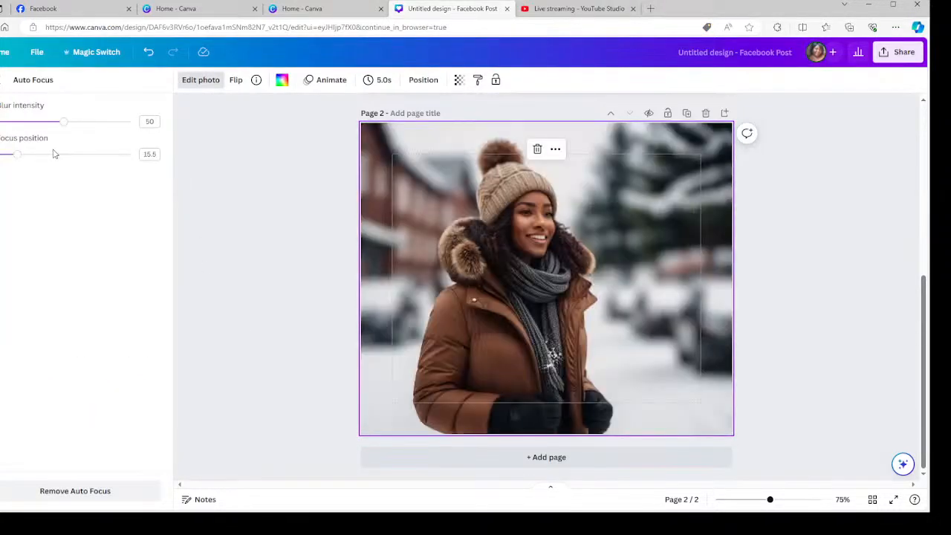
drag(64, 122, 80, 121)
click(111, 122)
click(131, 122)
drag(138, 123, 80, 124)
click(196, 80)
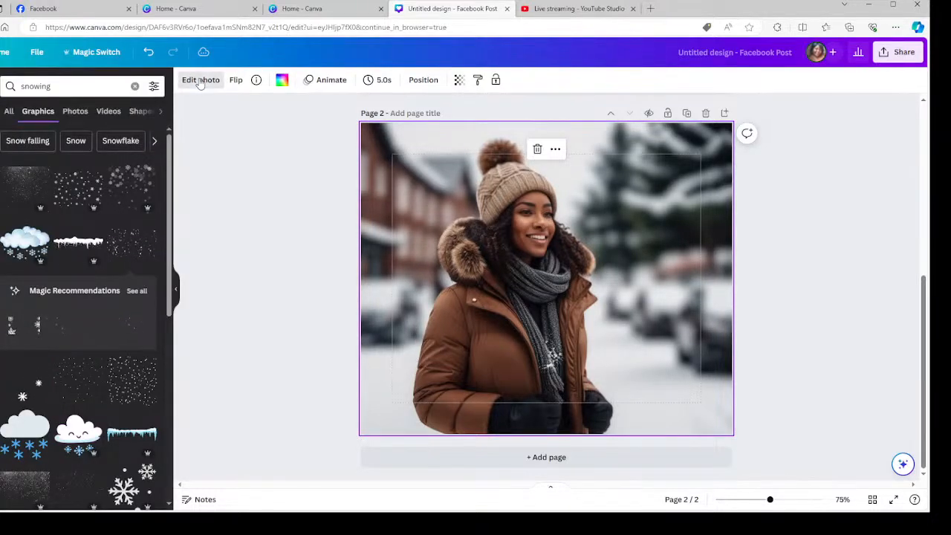
Use Magic Grab to lift the woman out of the page 2 photo and add a third page.
click(200, 80)
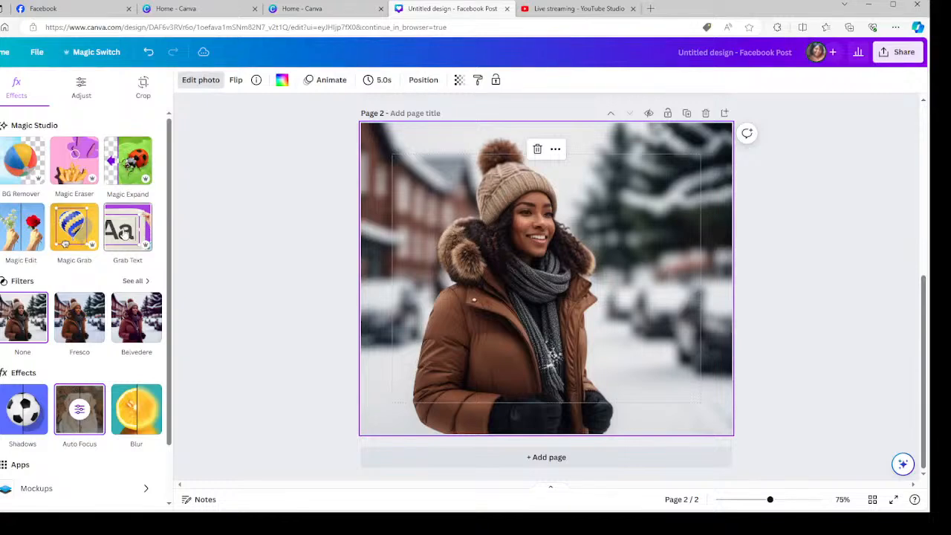
click(72, 230)
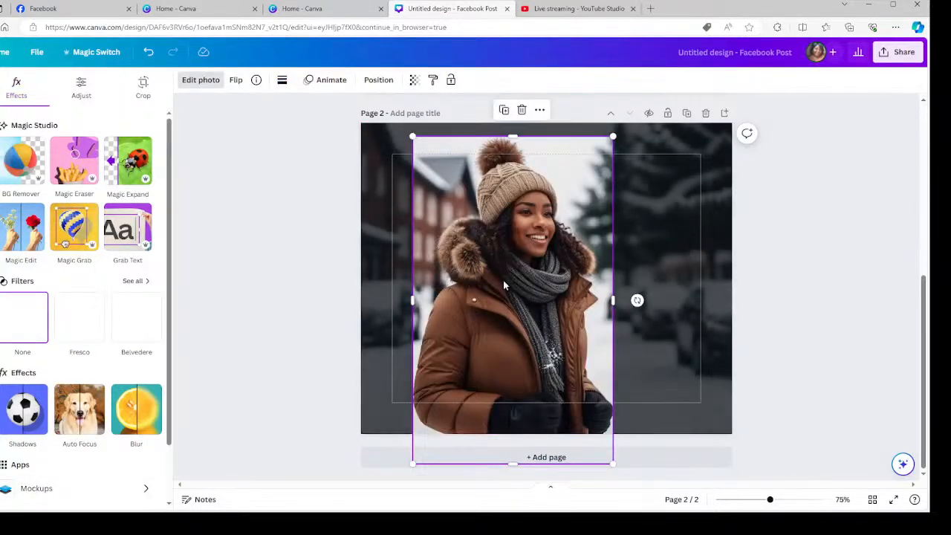
click(679, 456)
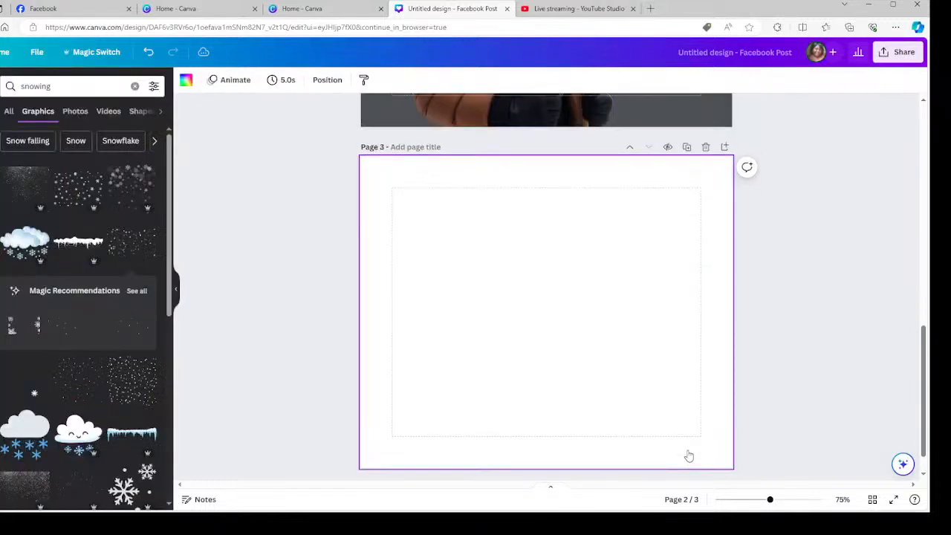
Move the brown-coat woman cut-out onto page 3, flush against its left edge.
scroll(556, 297, up, 3)
drag(526, 200, 517, 465)
scroll(624, 325, up, 4)
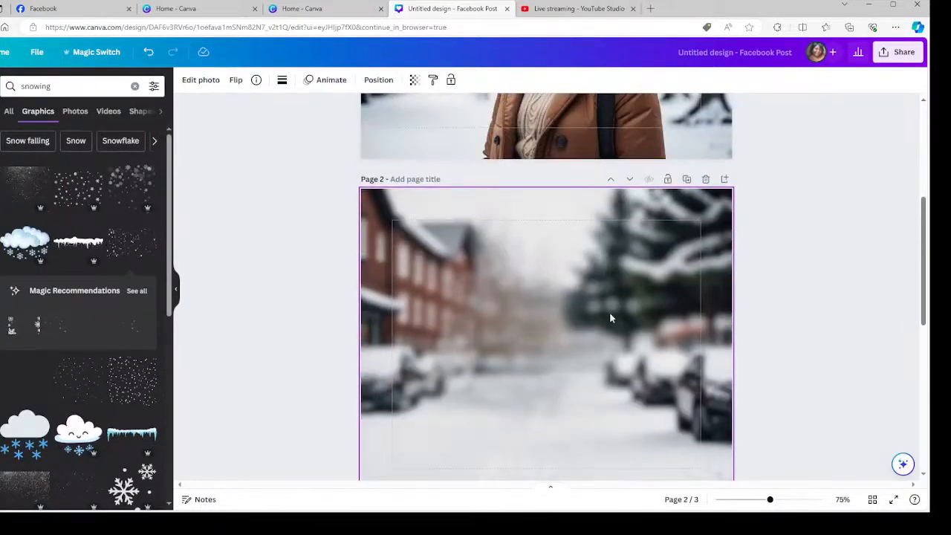
scroll(548, 386, down, 5)
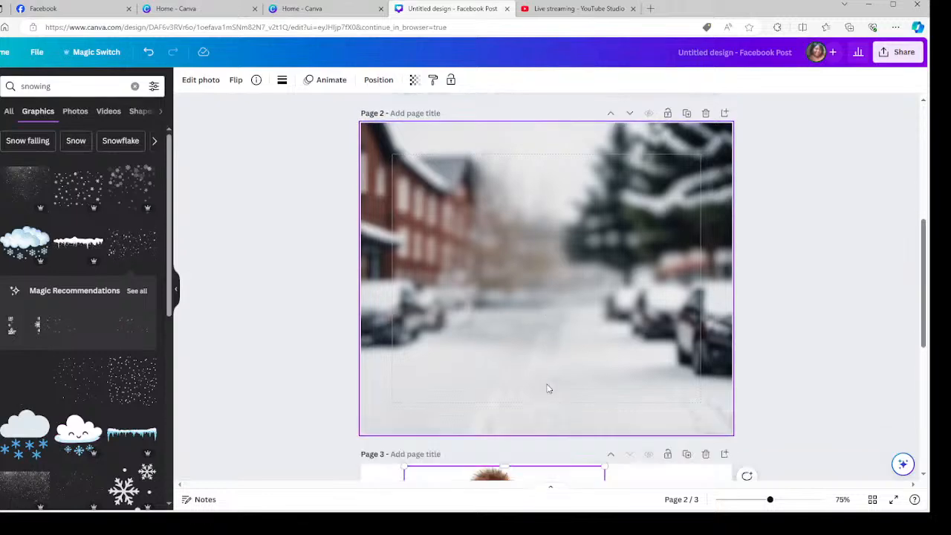
drag(549, 383, 471, 323)
click(609, 312)
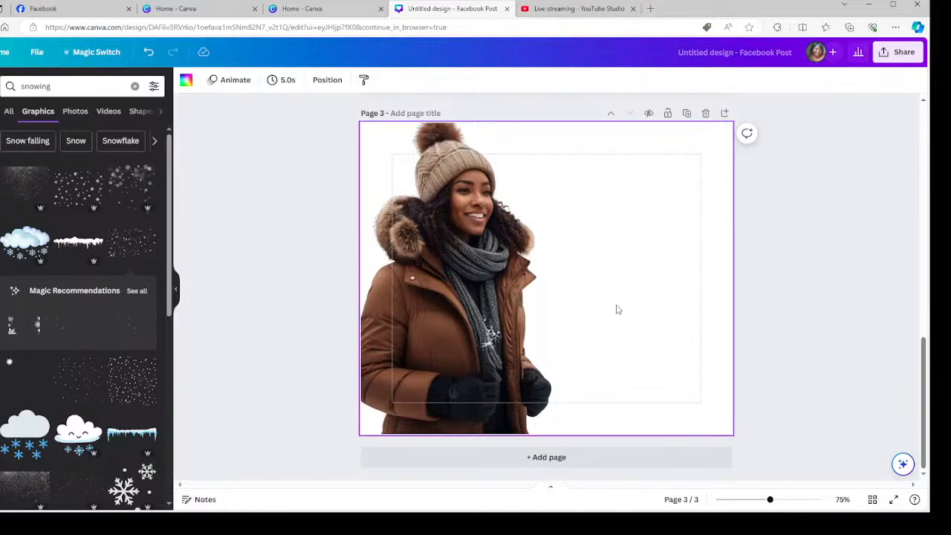
Add a snowfall graphic from the snowing results to page 3.
click(135, 252)
right_click(572, 278)
key(Escape)
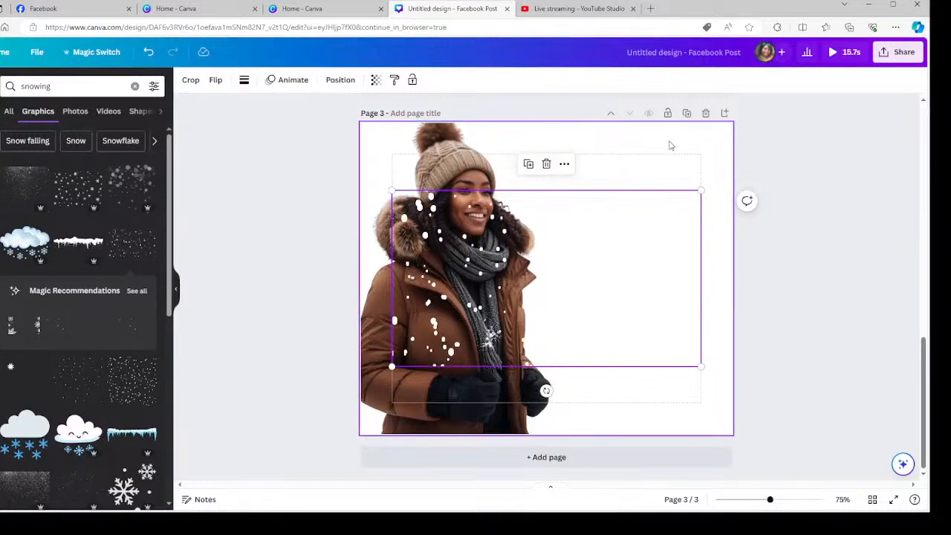
Give page 3 a black-to-gold gradient background.
click(670, 145)
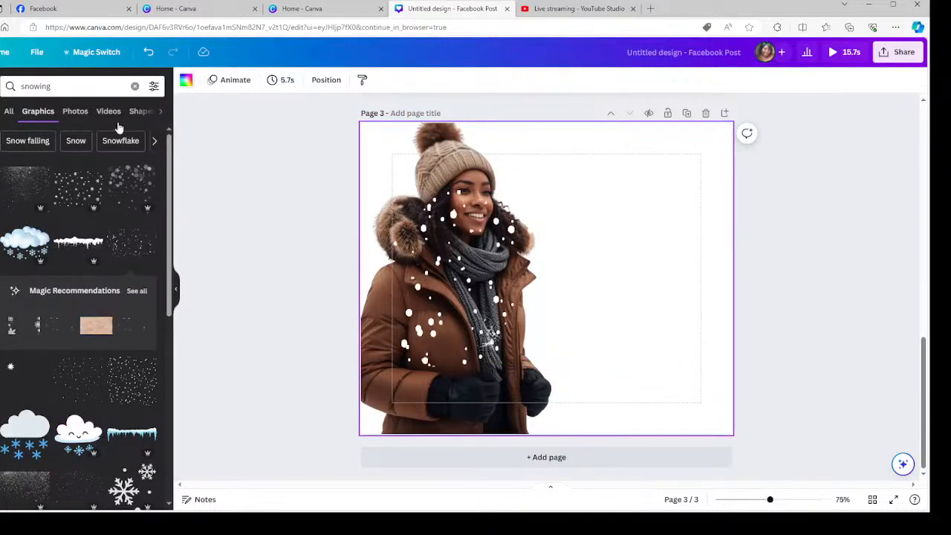
click(186, 80)
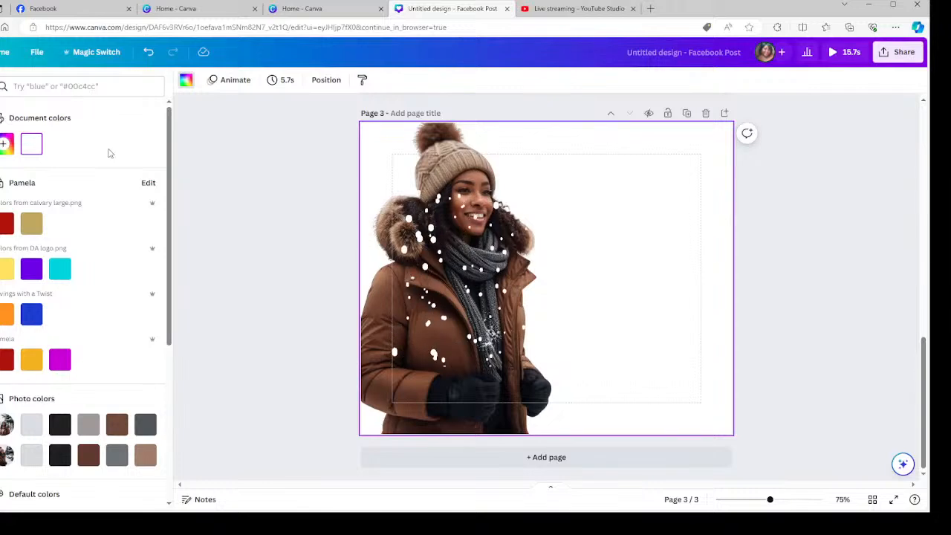
scroll(104, 446, down, 3)
click(33, 477)
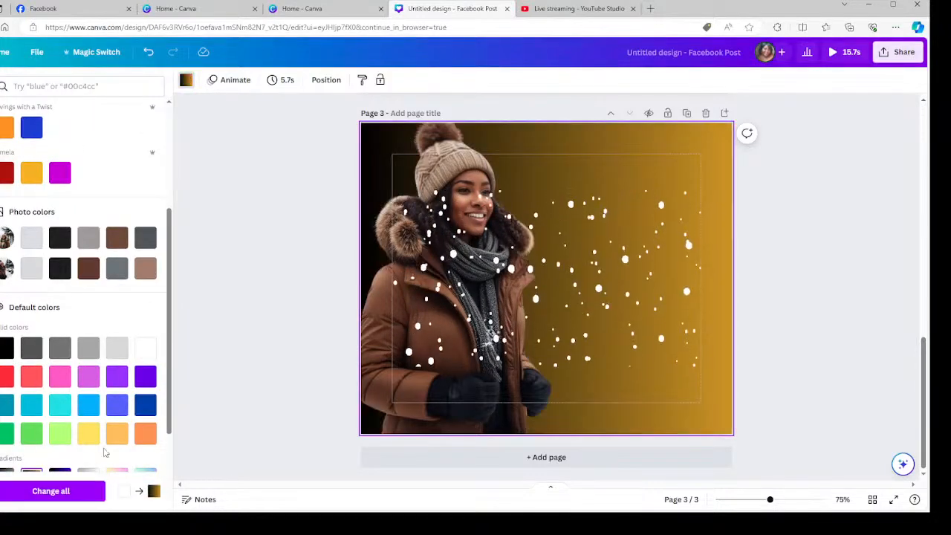
Move the snowfall to the top of page 3 and enlarge it to cover the page.
right_click(583, 279)
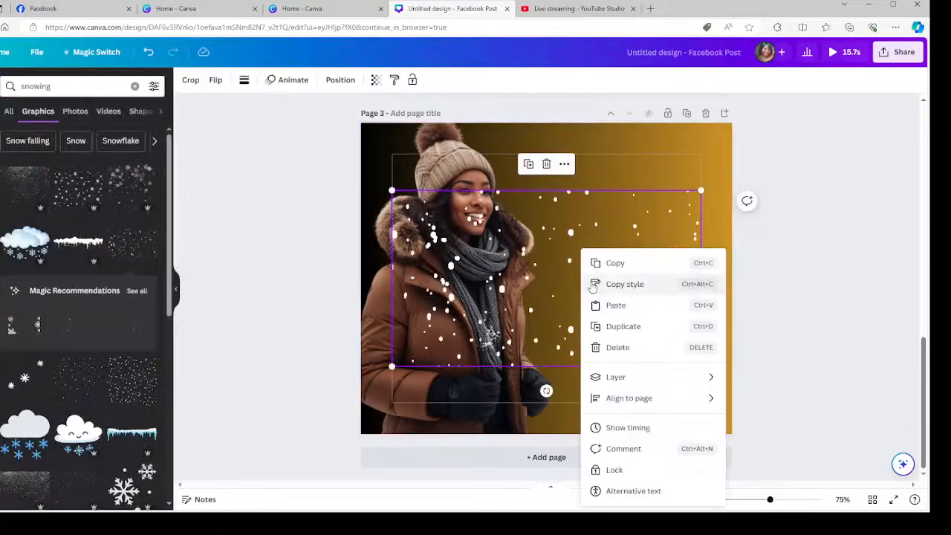
click(614, 263)
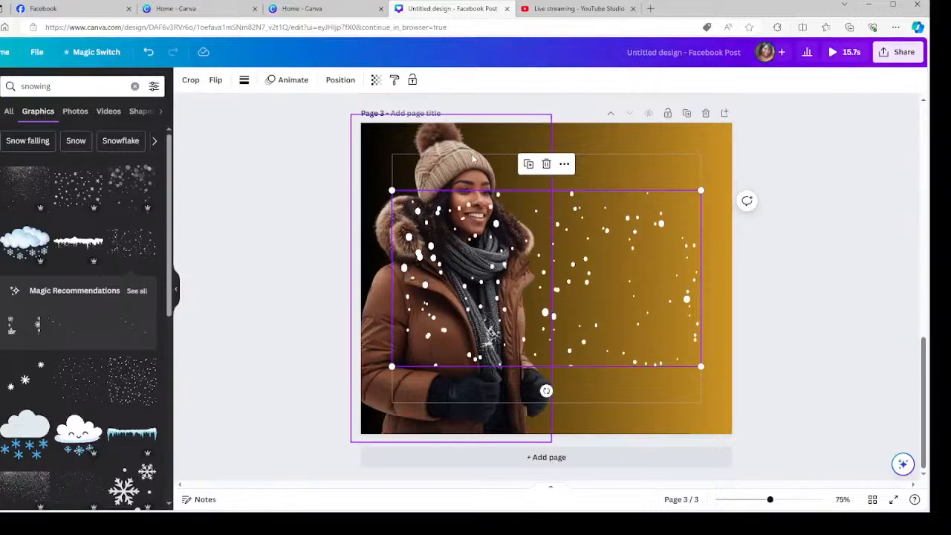
drag(585, 243, 522, 163)
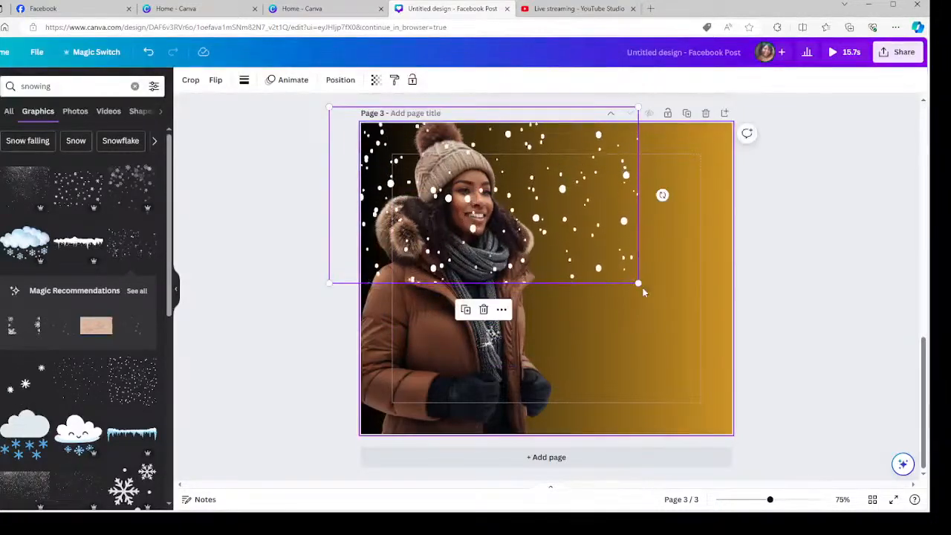
drag(637, 282, 896, 431)
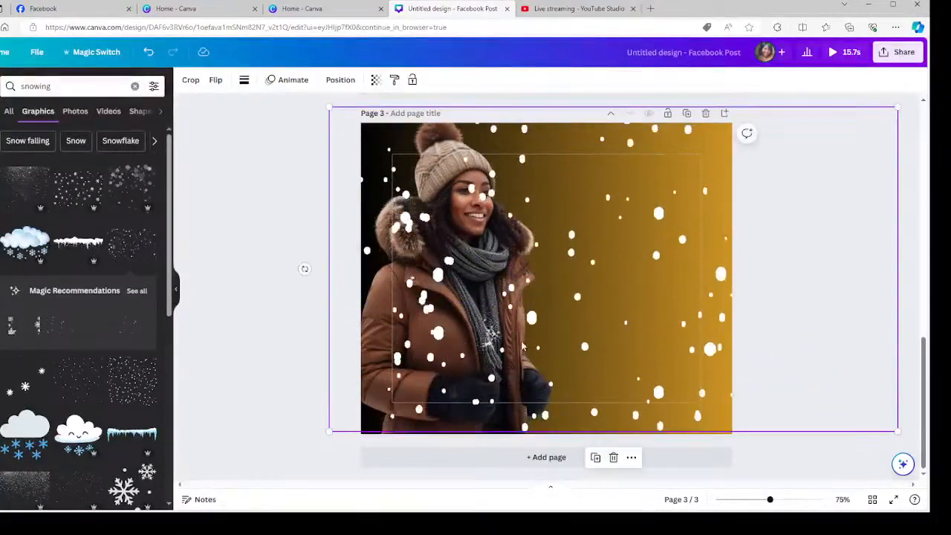
right_click(630, 264)
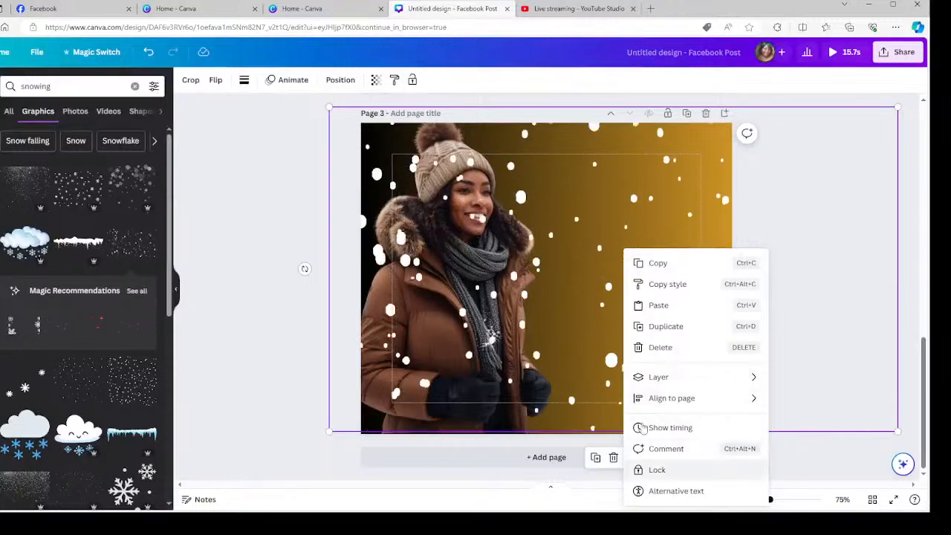
click(554, 243)
drag(551, 235, 518, 208)
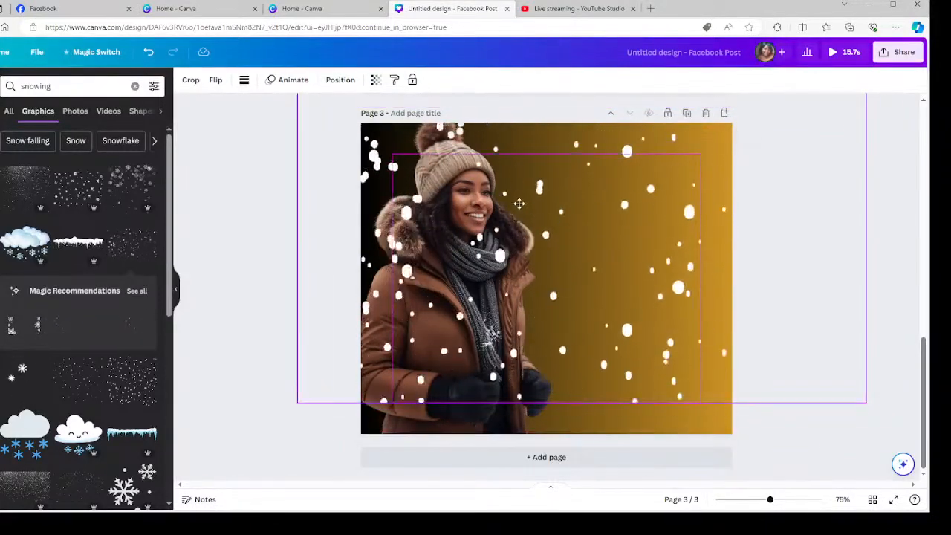
Send the snowfall to the back behind the woman and lower it slightly.
right_click(564, 241)
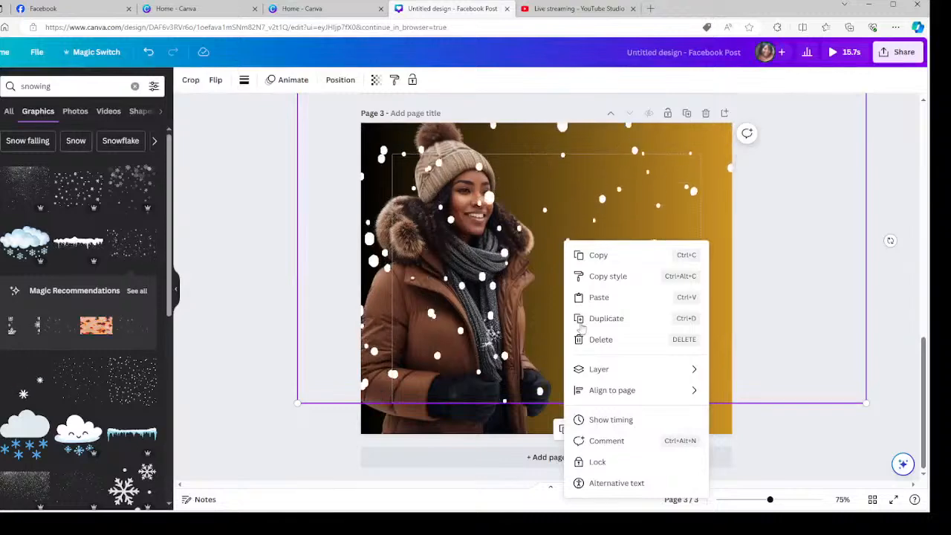
mouse_move(702, 378)
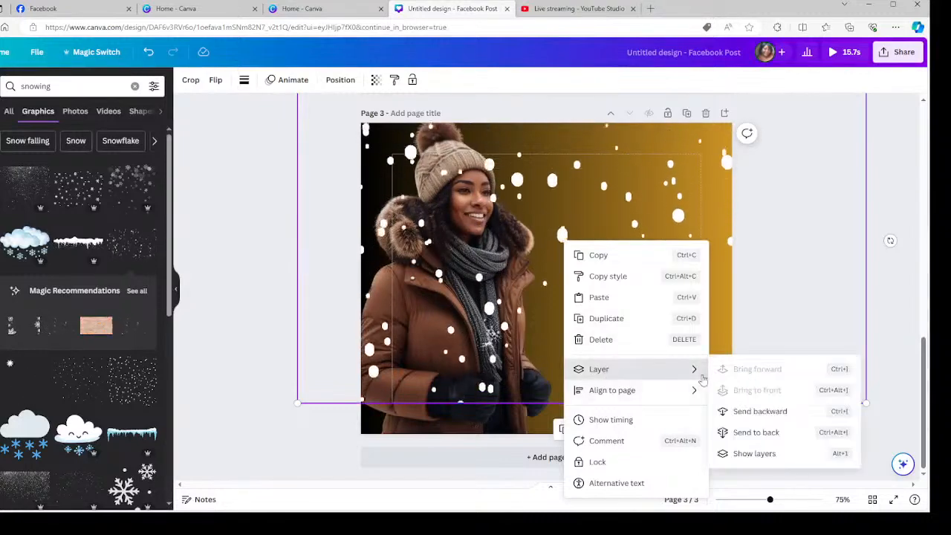
click(758, 417)
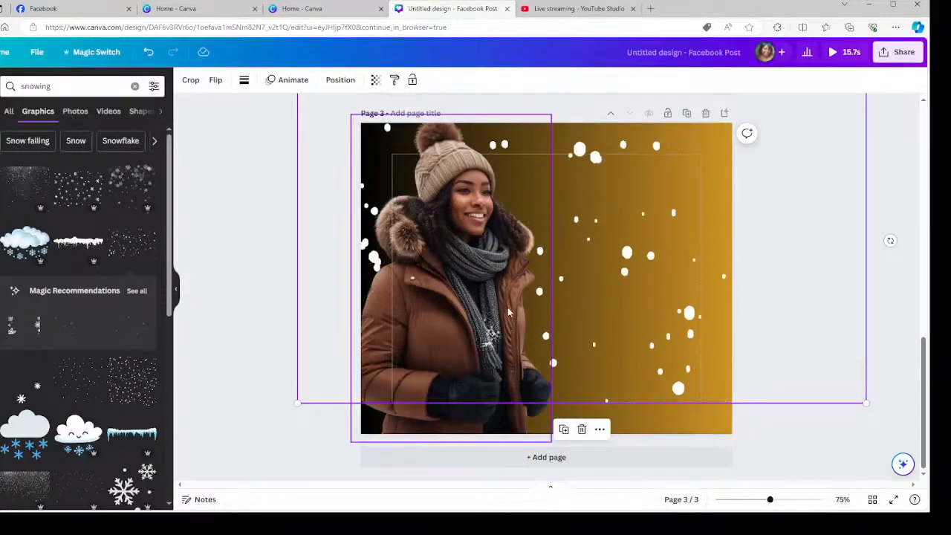
drag(589, 310, 616, 330)
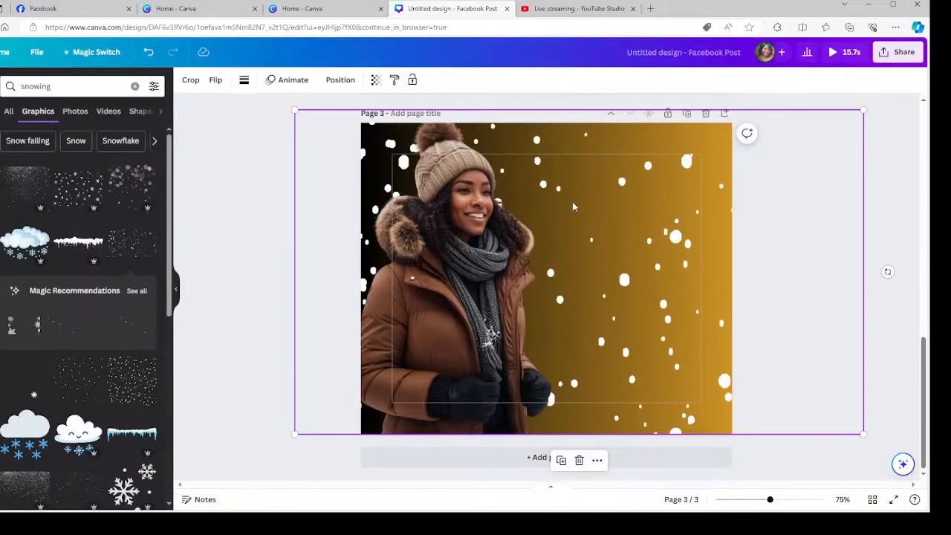
scroll(659, 166, up, 5)
scroll(627, 304, down, 2)
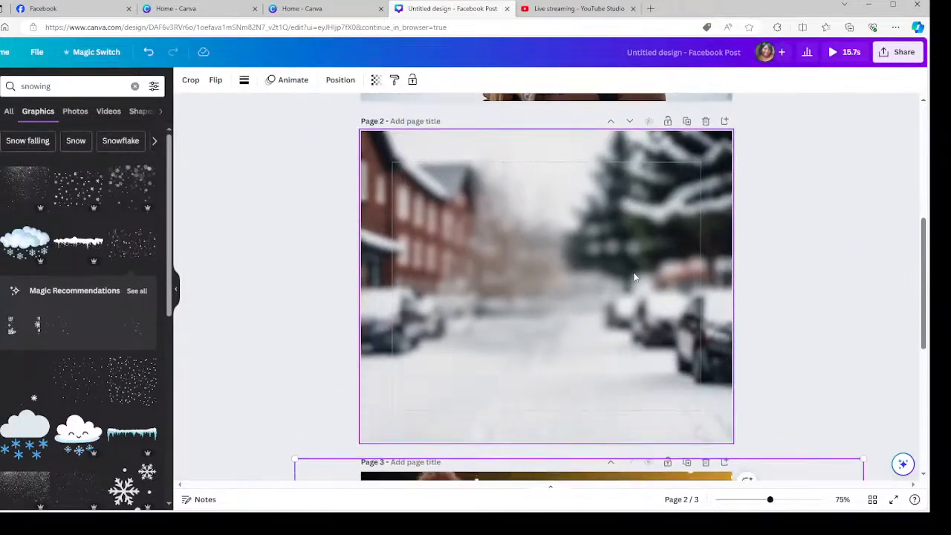
scroll(642, 269, up, 1)
scroll(643, 305, up, 3)
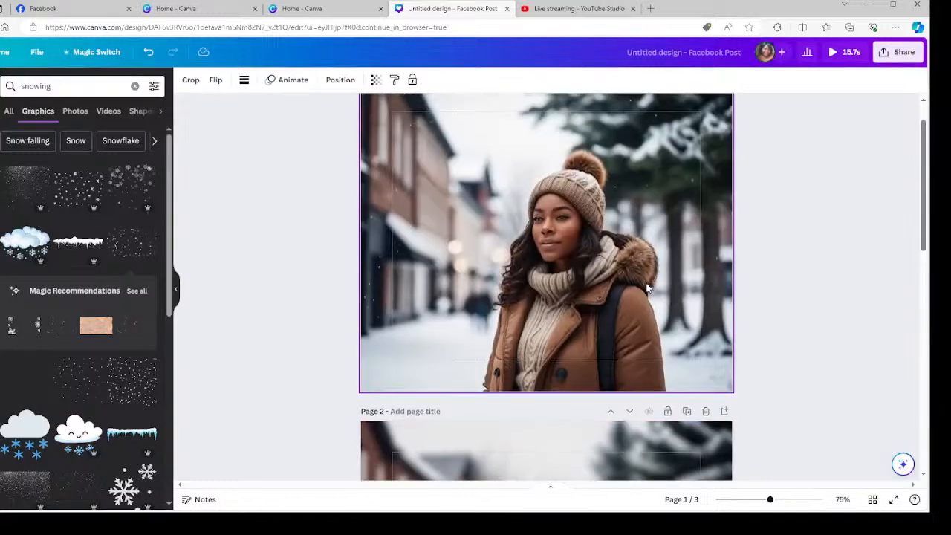
Magic Grab the woman from the page 1 photo and drag her onto page 2.
click(602, 274)
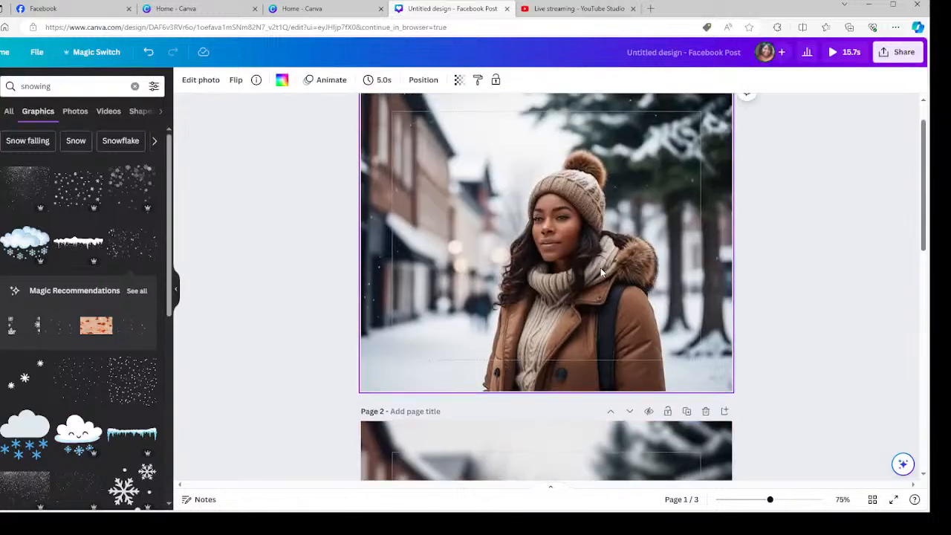
click(199, 81)
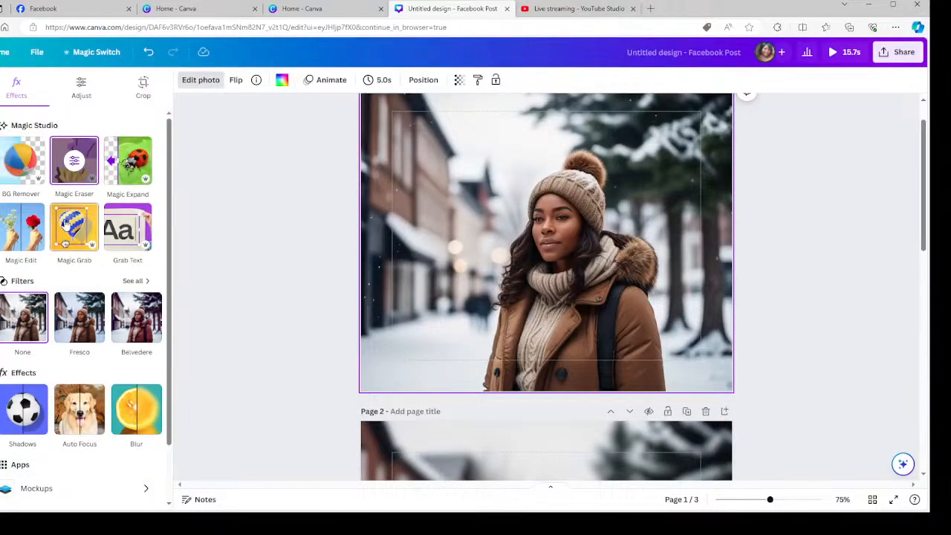
click(66, 223)
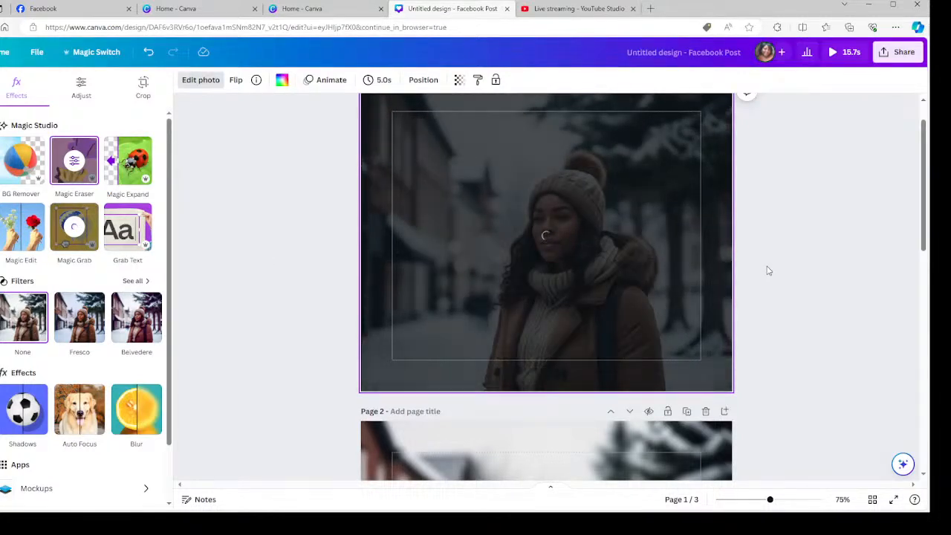
scroll(769, 268, down, 2)
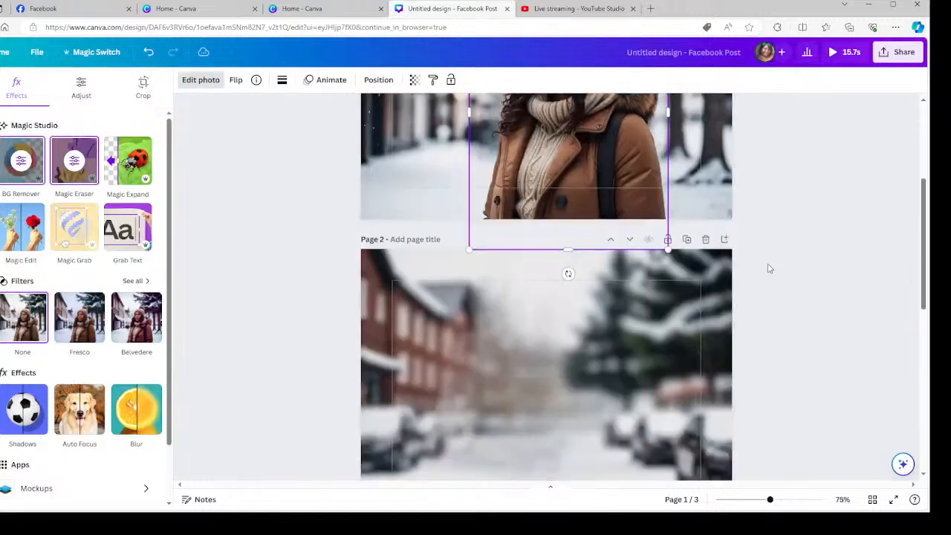
drag(540, 167, 561, 426)
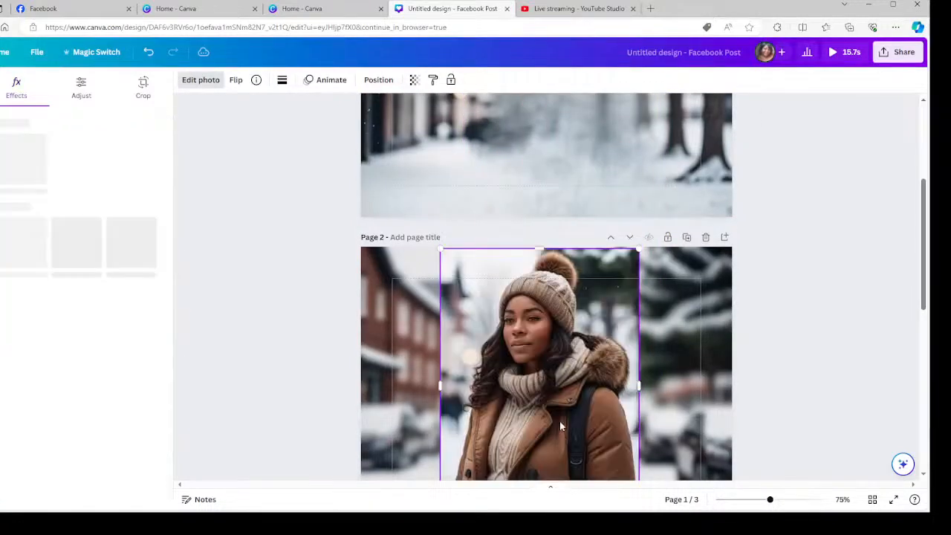
scroll(825, 305, down, 2)
mouse_move(584, 263)
mouse_down()
mouse_move(584, 274)
mouse_move(589, 263)
mouse_up()
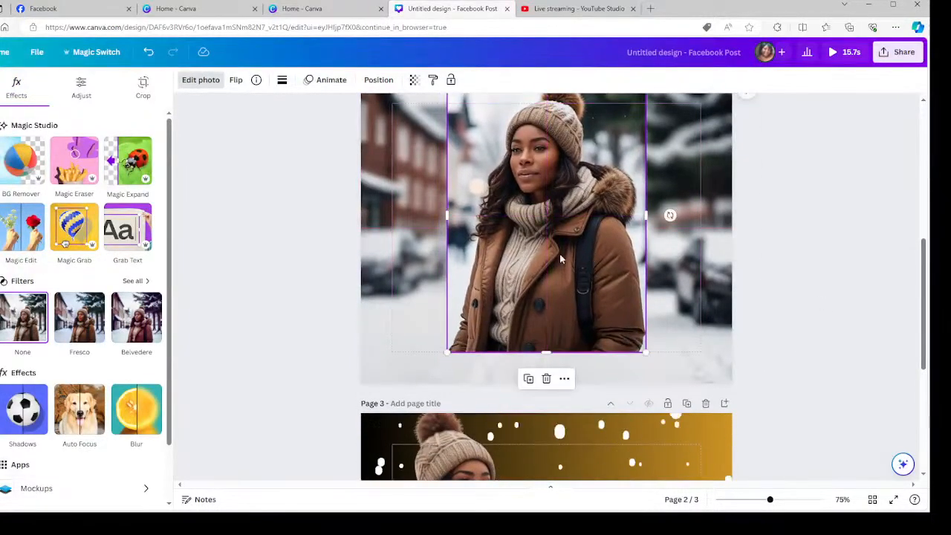
Remove the moved woman's background with BG Remover and nudge her into position.
click(33, 173)
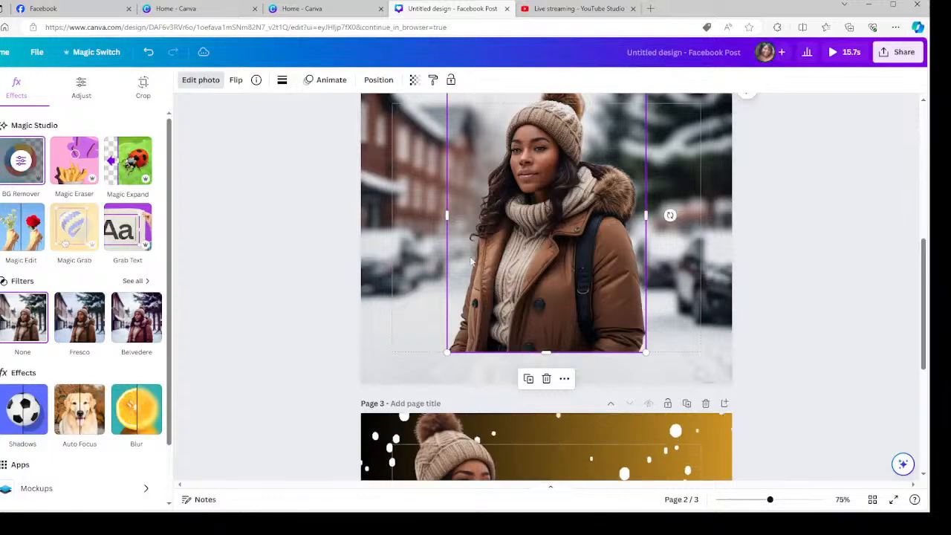
scroll(531, 268, up, 3)
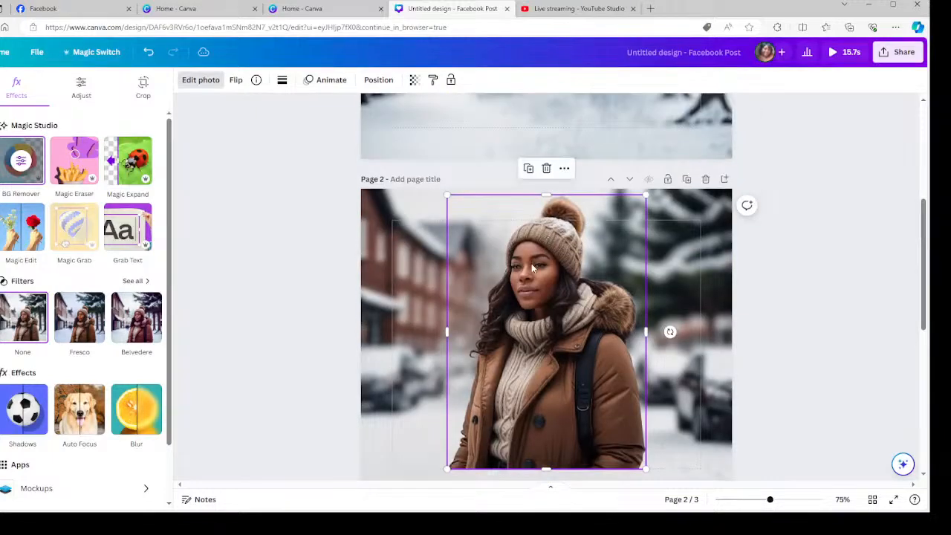
click(28, 174)
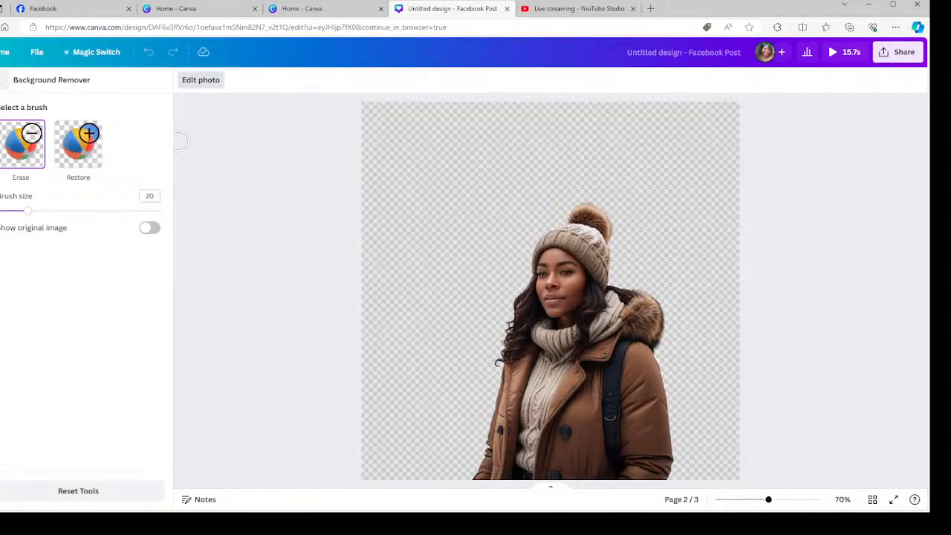
click(3, 80)
mouse_move(516, 295)
mouse_down()
mouse_move(503, 283)
mouse_move(636, 283)
mouse_move(516, 288)
mouse_up()
click(792, 219)
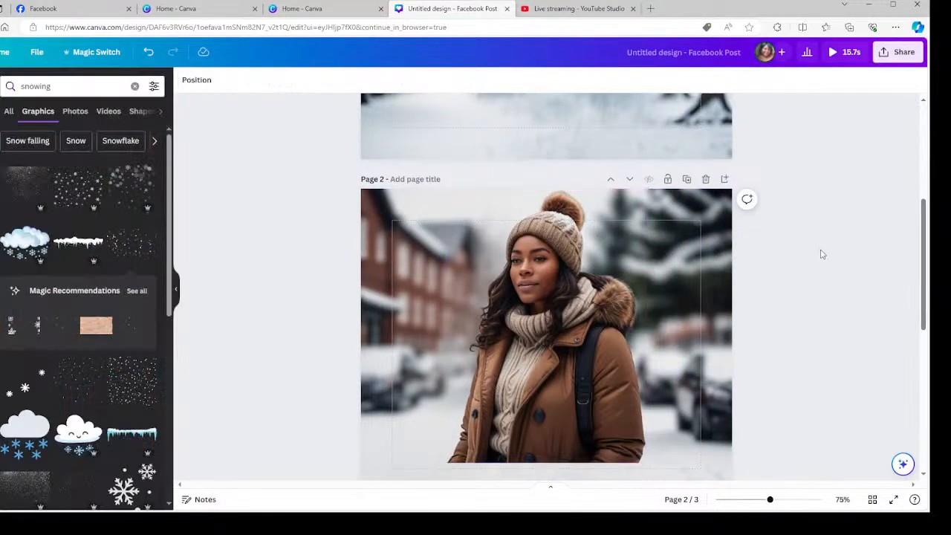
Place the cream-scarf woman cut-out at the right side of page 3.
scroll(824, 255, down, 3)
drag(584, 213, 659, 520)
scroll(800, 335, down, 3)
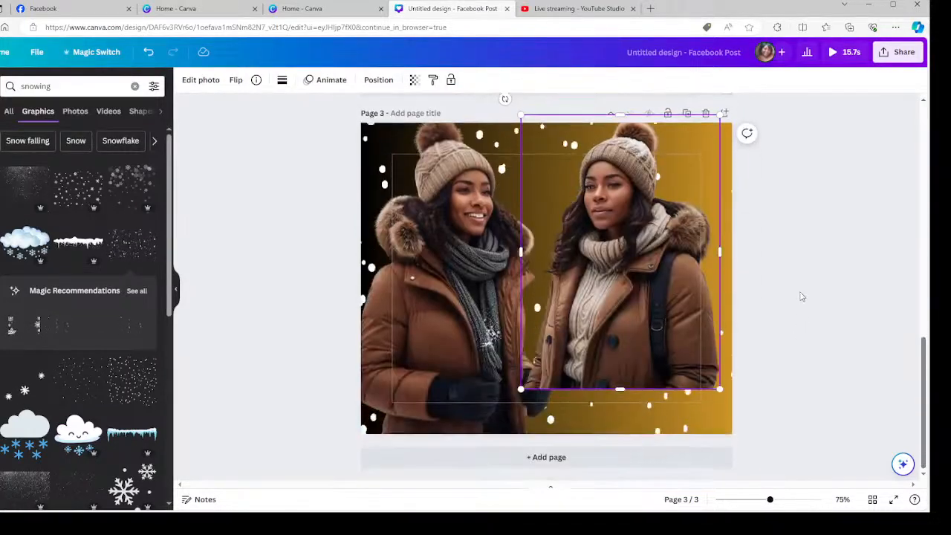
drag(676, 349, 696, 384)
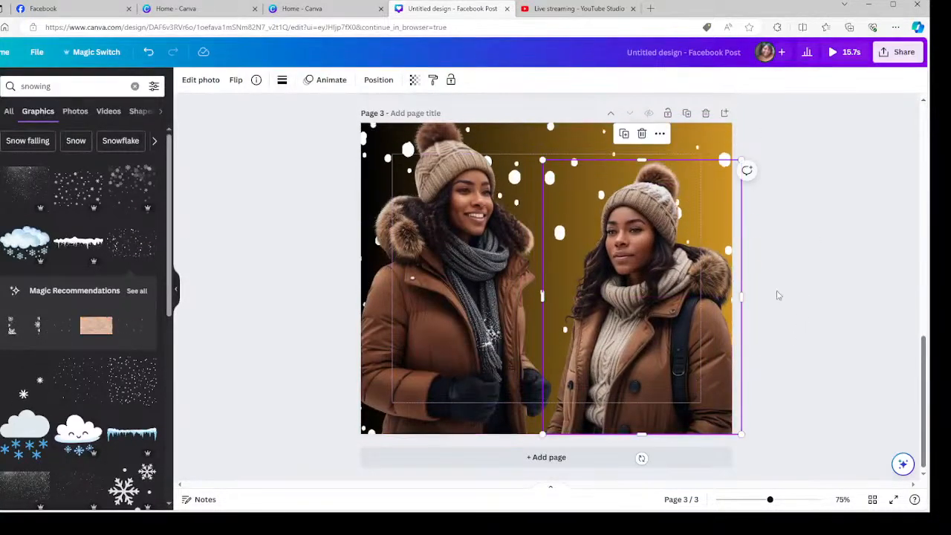
click(824, 216)
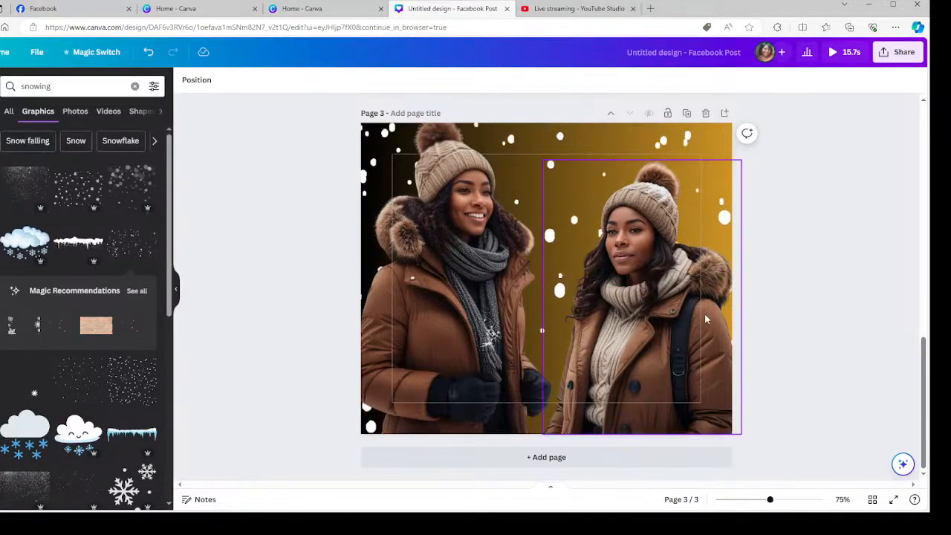
Drag that cut-out up onto page 2 and align it with the page's left edge.
scroll(704, 314, up, 3)
scroll(708, 337, up, 3)
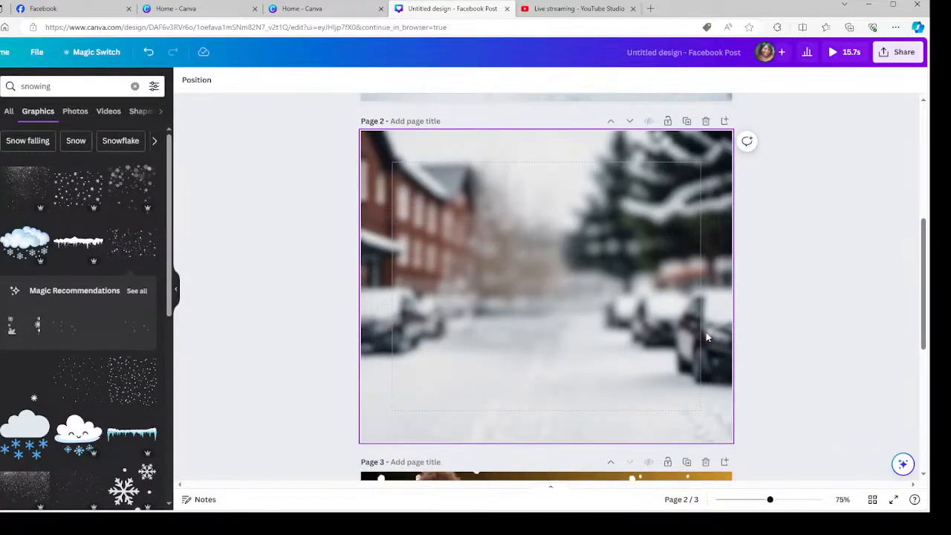
scroll(567, 279, up, 2)
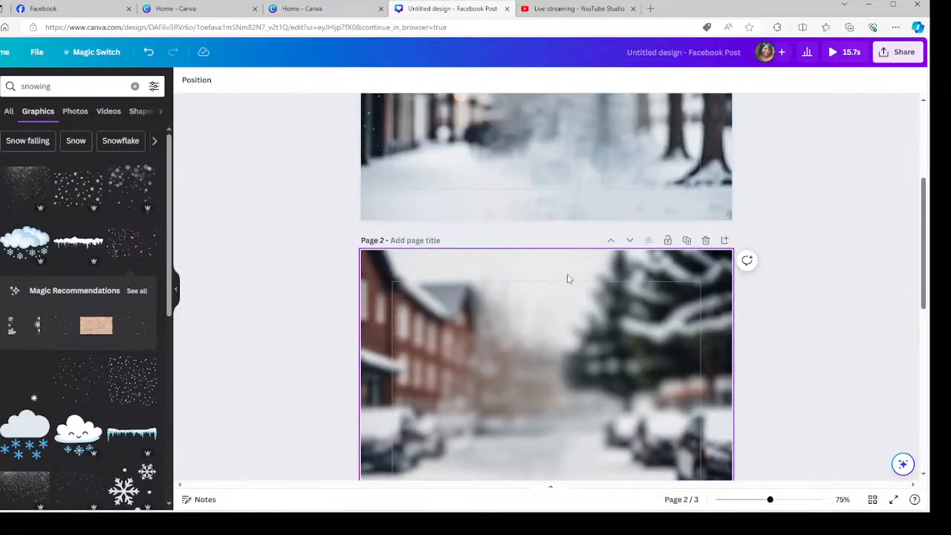
scroll(566, 279, up, 4)
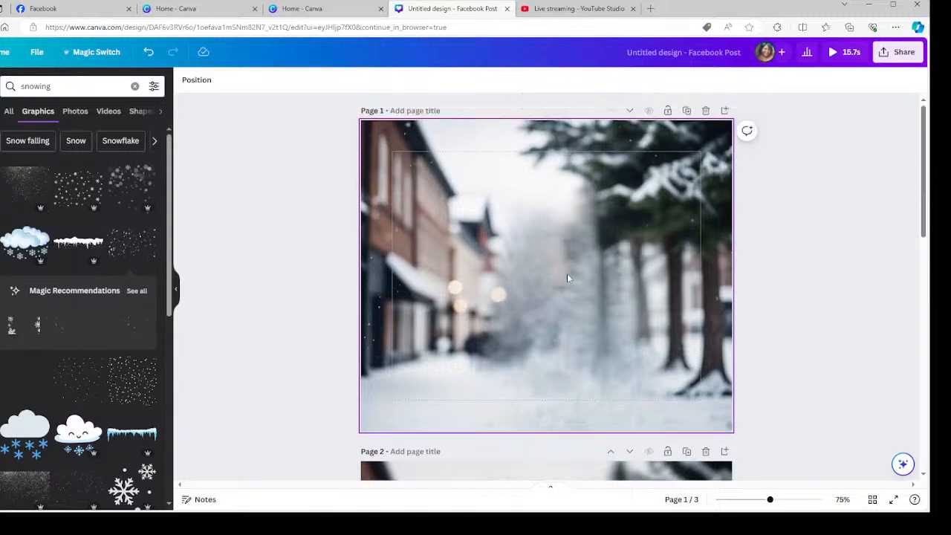
scroll(567, 272, down, 8)
scroll(564, 288, down, 5)
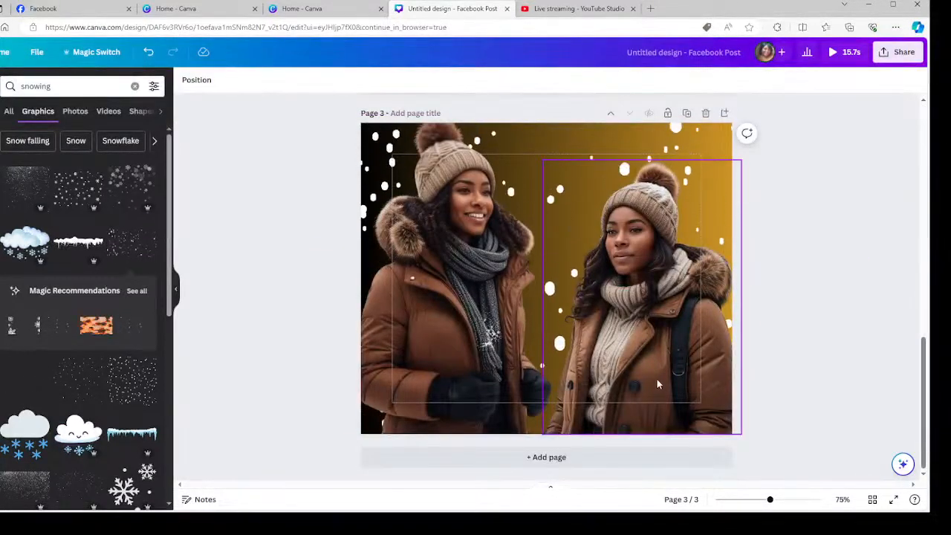
drag(627, 377, 473, 8)
scroll(437, 383, up, 7)
drag(438, 383, 411, 384)
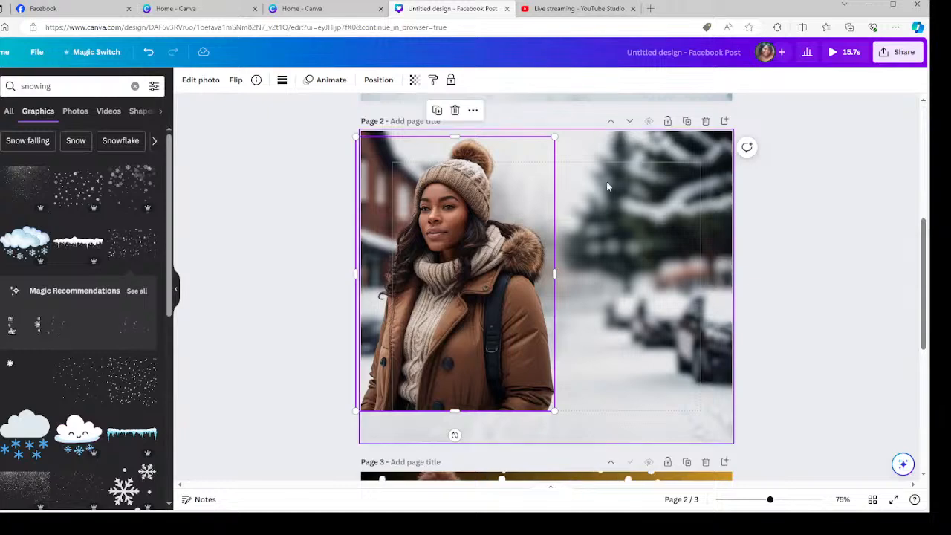
Add a heading 'Can't Believe It's Winter', wrap it to three lines, and place it upper right.
click(0, 160)
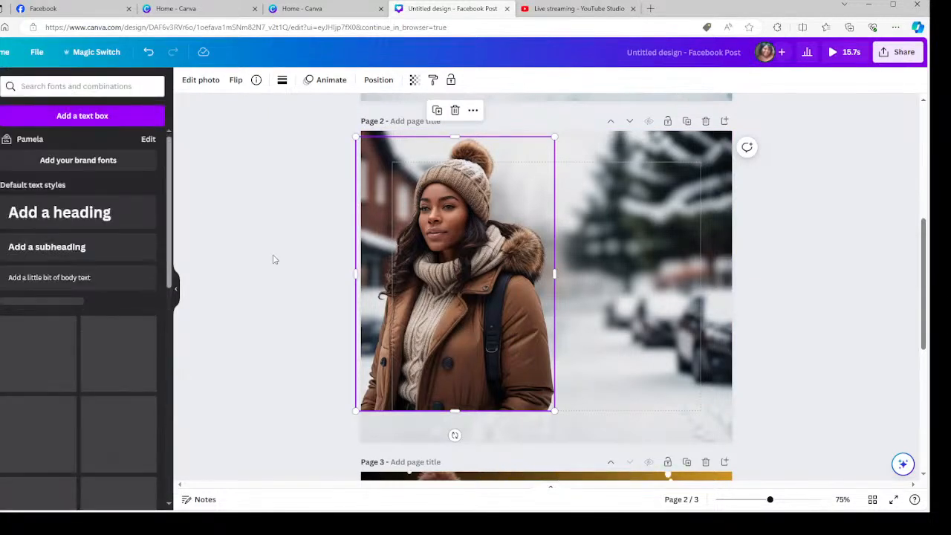
click(79, 212)
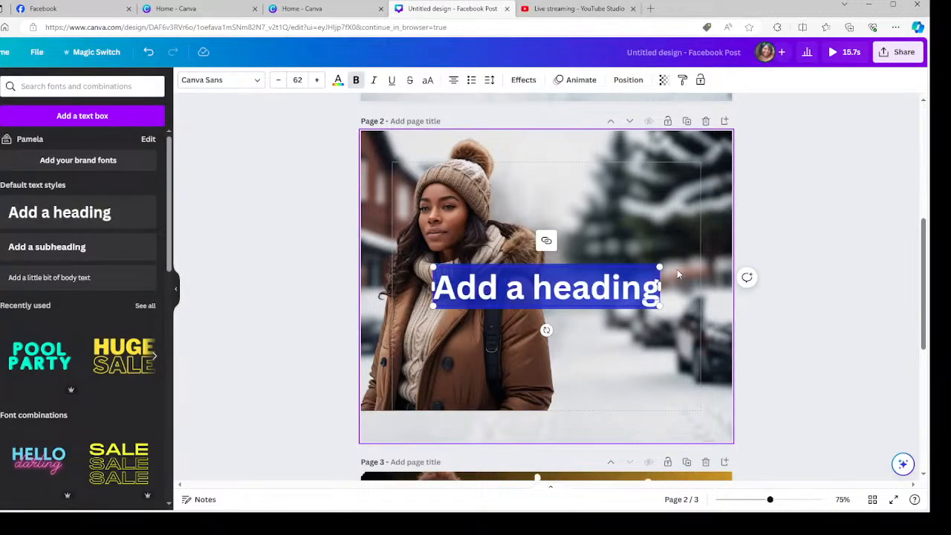
text(Can't)
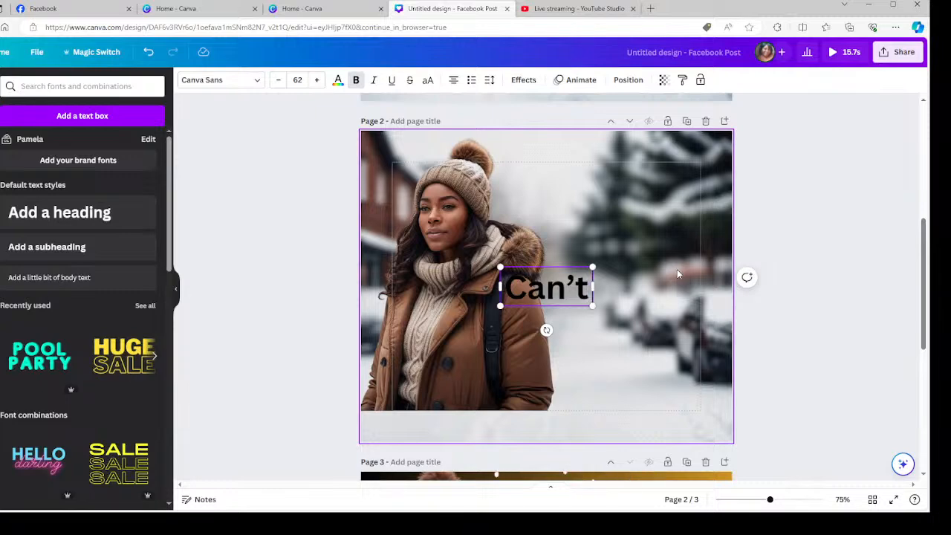
text( Beli)
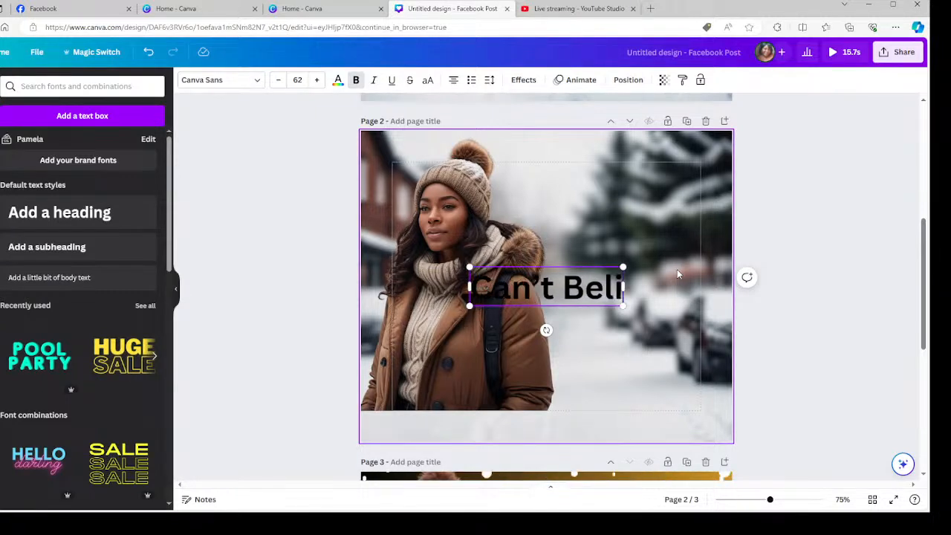
text(eve it's)
key(BackSpace)
key(BackSpace)
key(BackSpace)
key(BackSpace)
text(It's W)
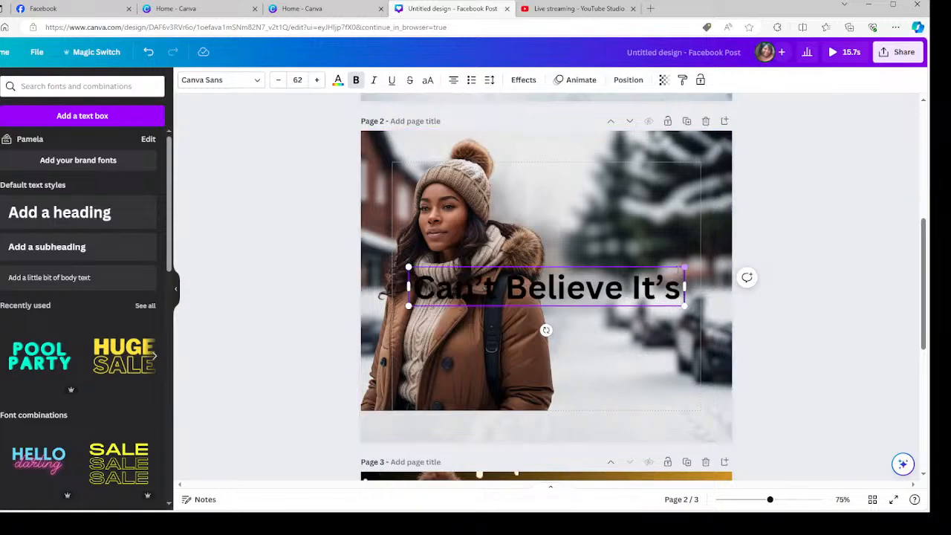
text(inter)
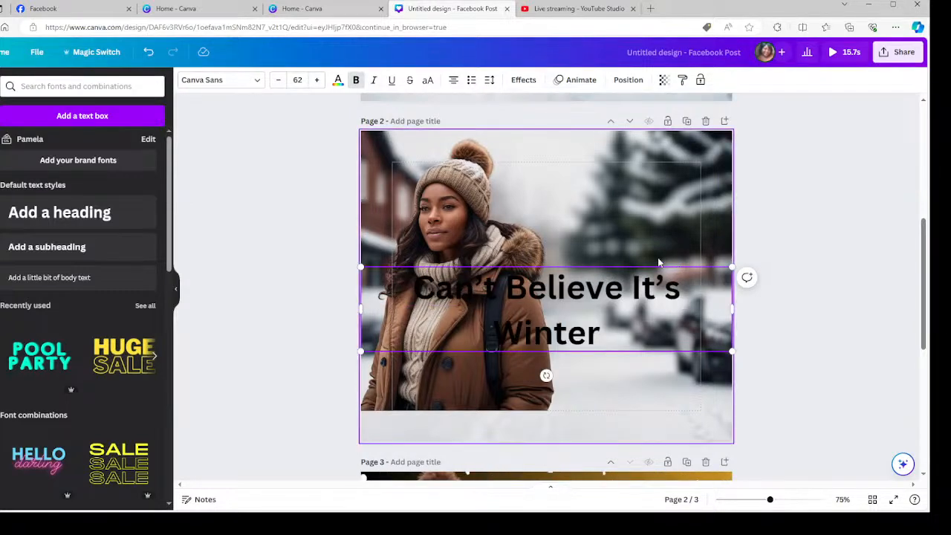
drag(732, 309, 540, 327)
click(581, 297)
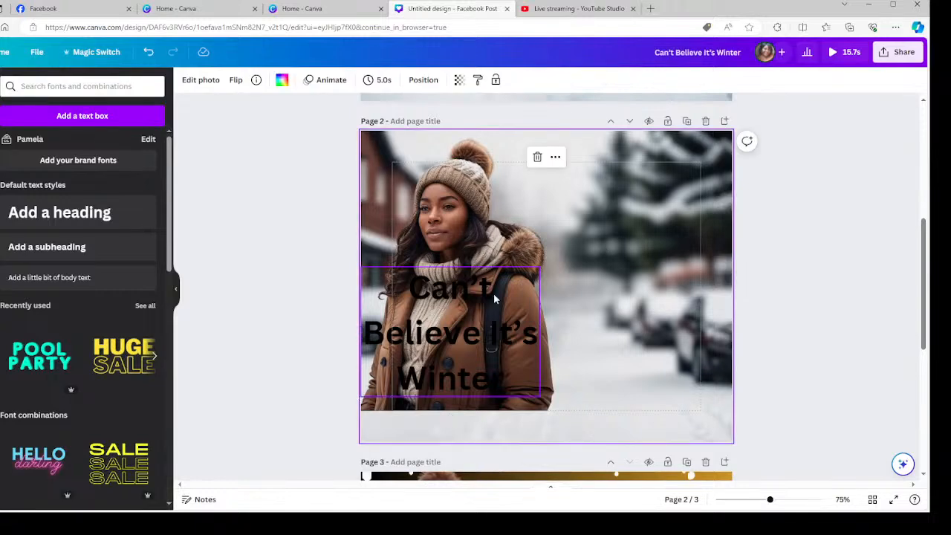
click(465, 313)
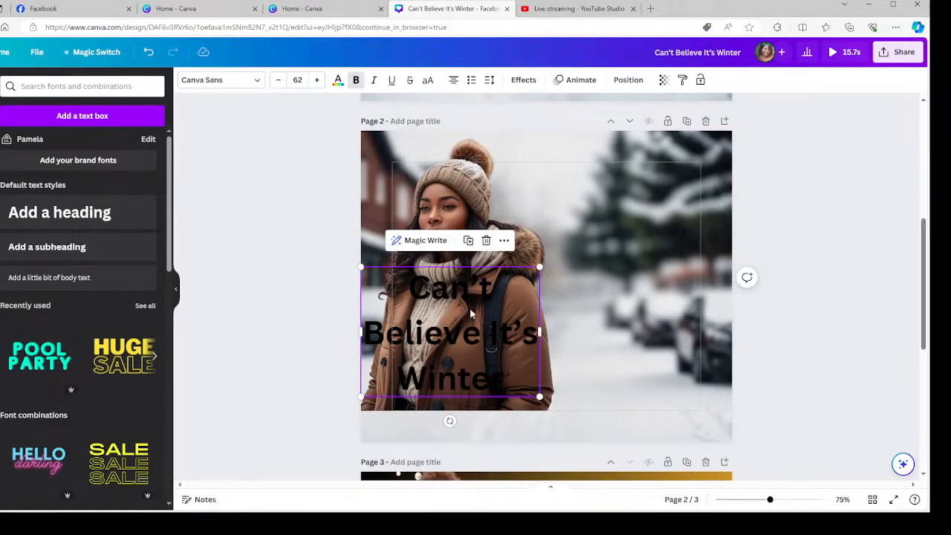
drag(443, 282, 622, 185)
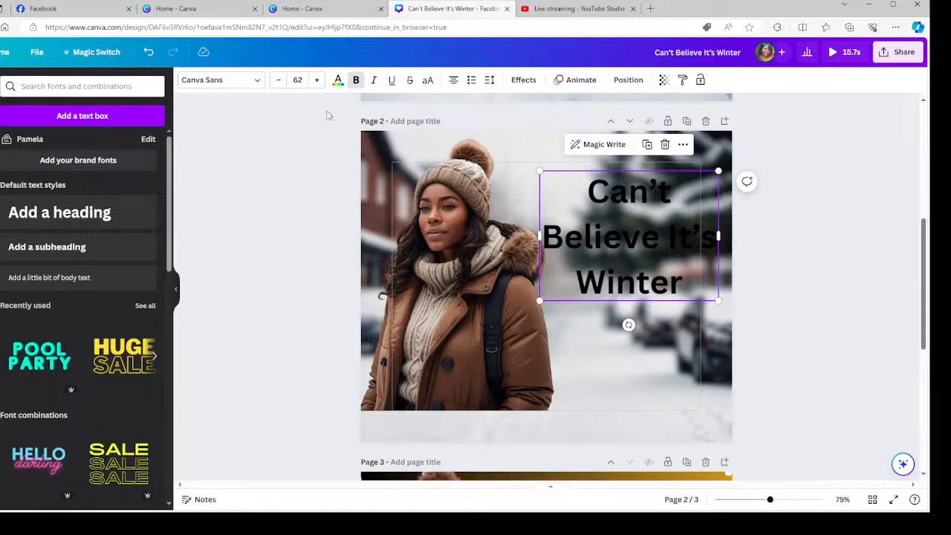
Change the heading font to Neato Serif and its colour to white.
click(258, 82)
click(58, 370)
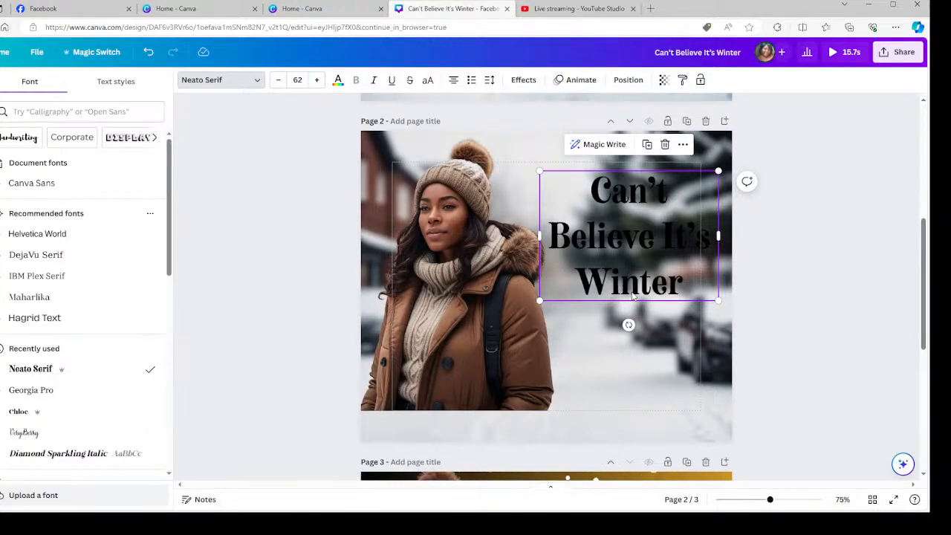
click(337, 80)
click(58, 146)
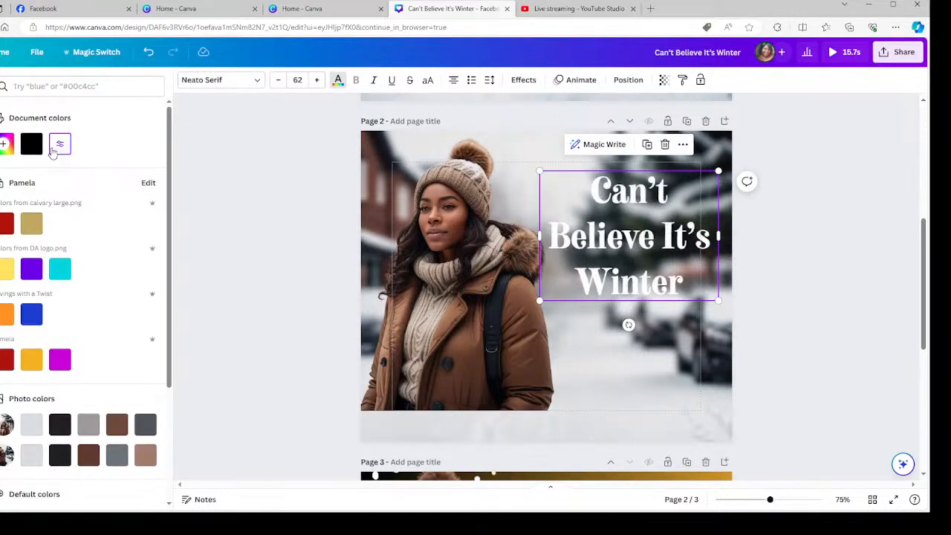
Apply a Shadow effect to the heading with a cyan shadow colour.
click(524, 80)
click(130, 225)
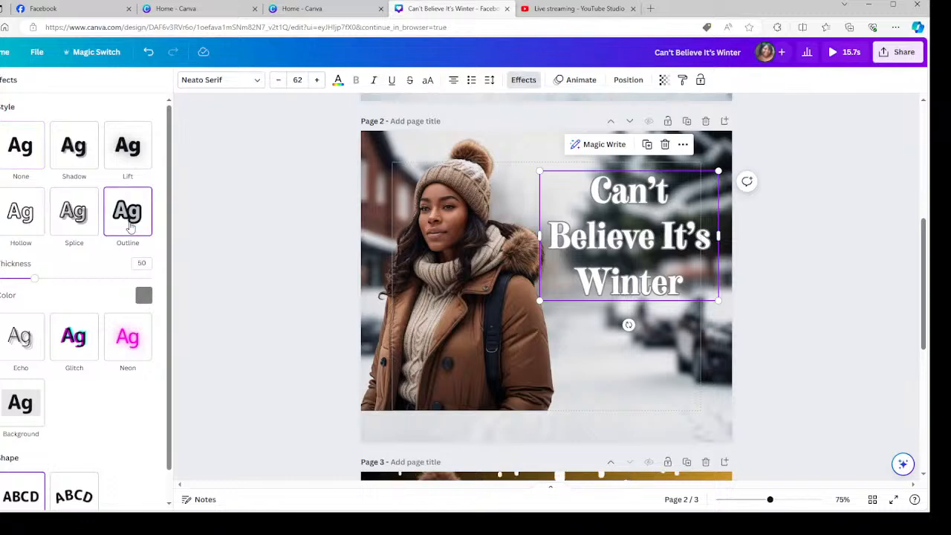
click(74, 151)
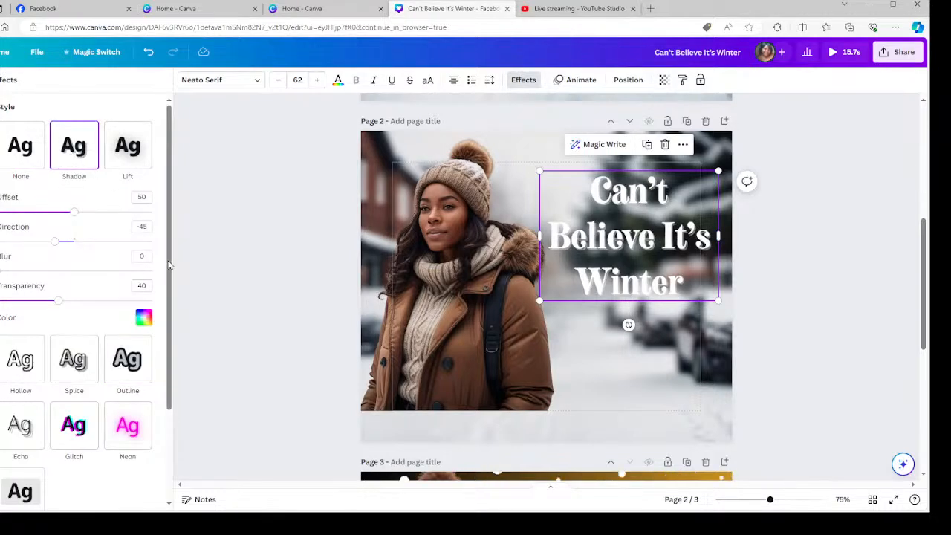
click(143, 318)
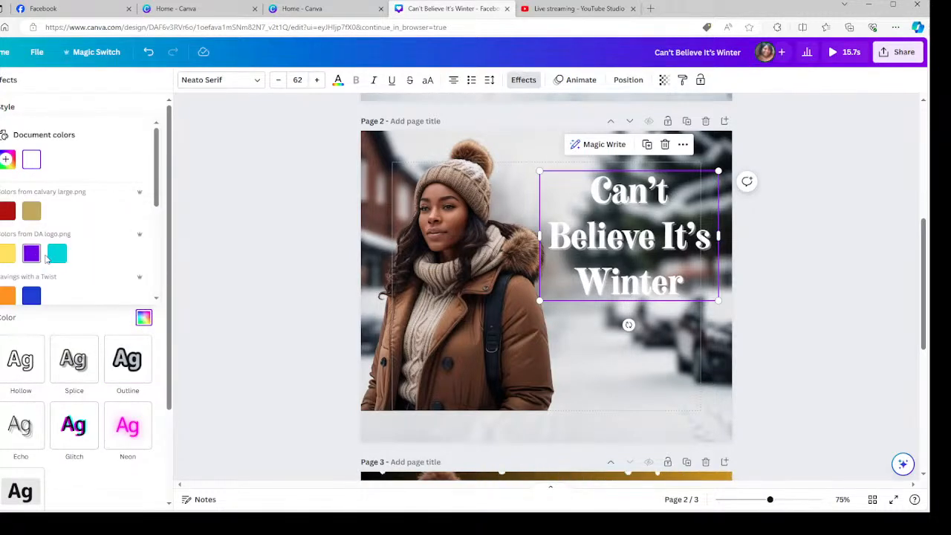
click(57, 254)
click(716, 364)
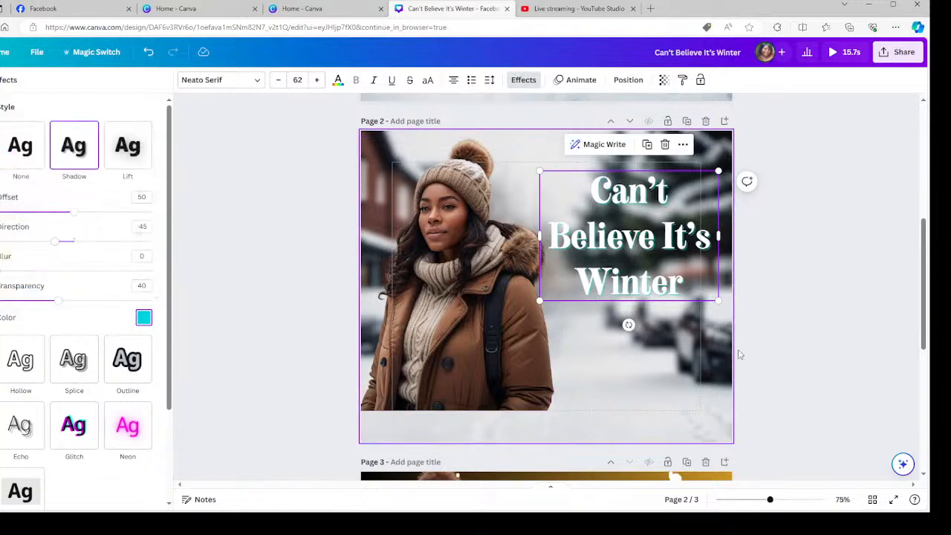
click(811, 324)
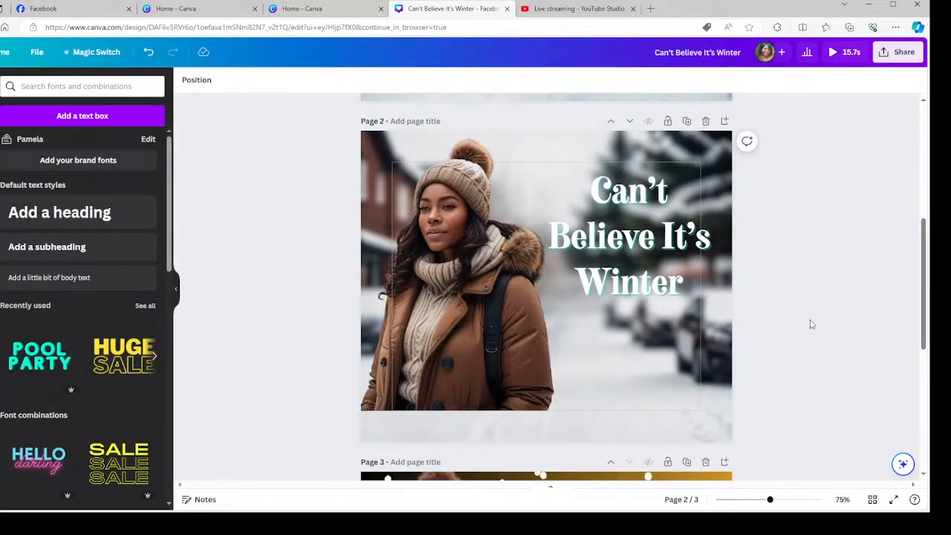
scroll(681, 393, down, 5)
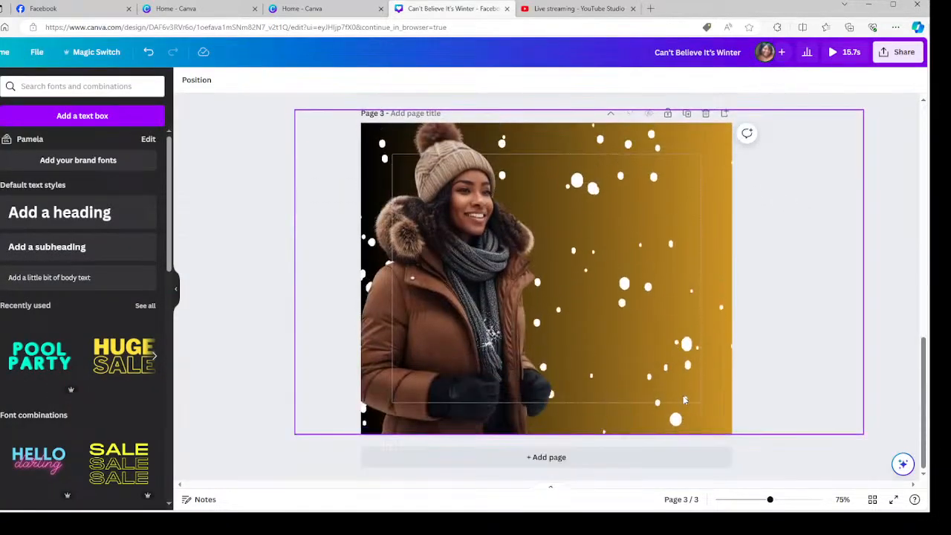
scroll(683, 400, up, 4)
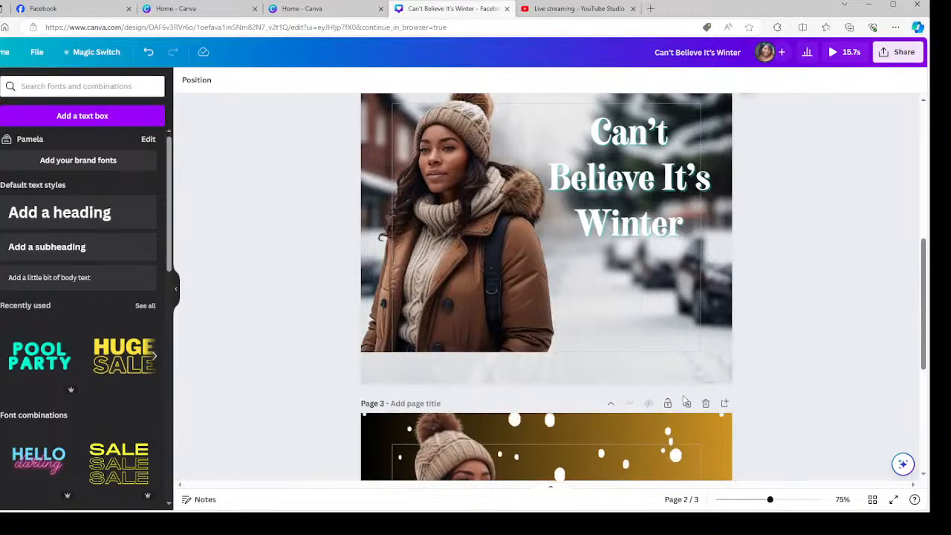
scroll(685, 400, up, 2)
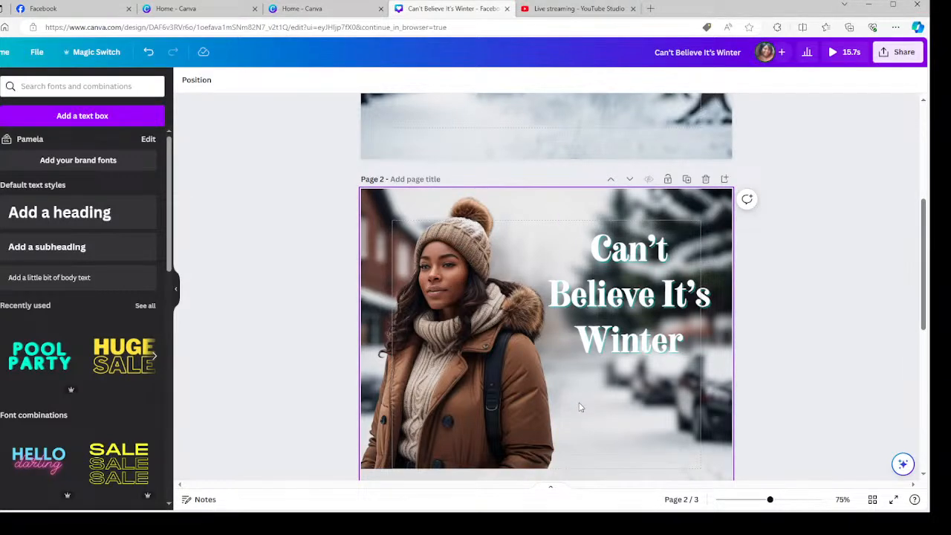
scroll(572, 397, down, 5)
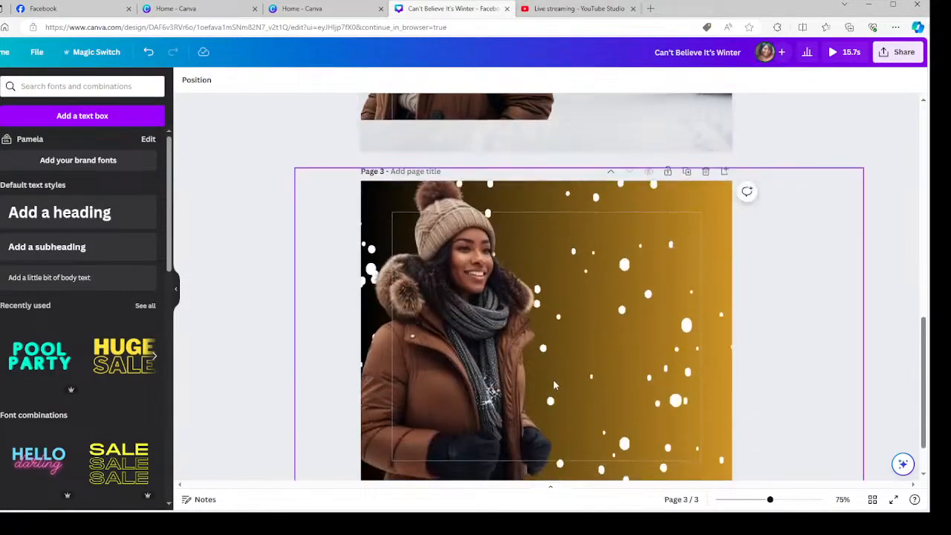